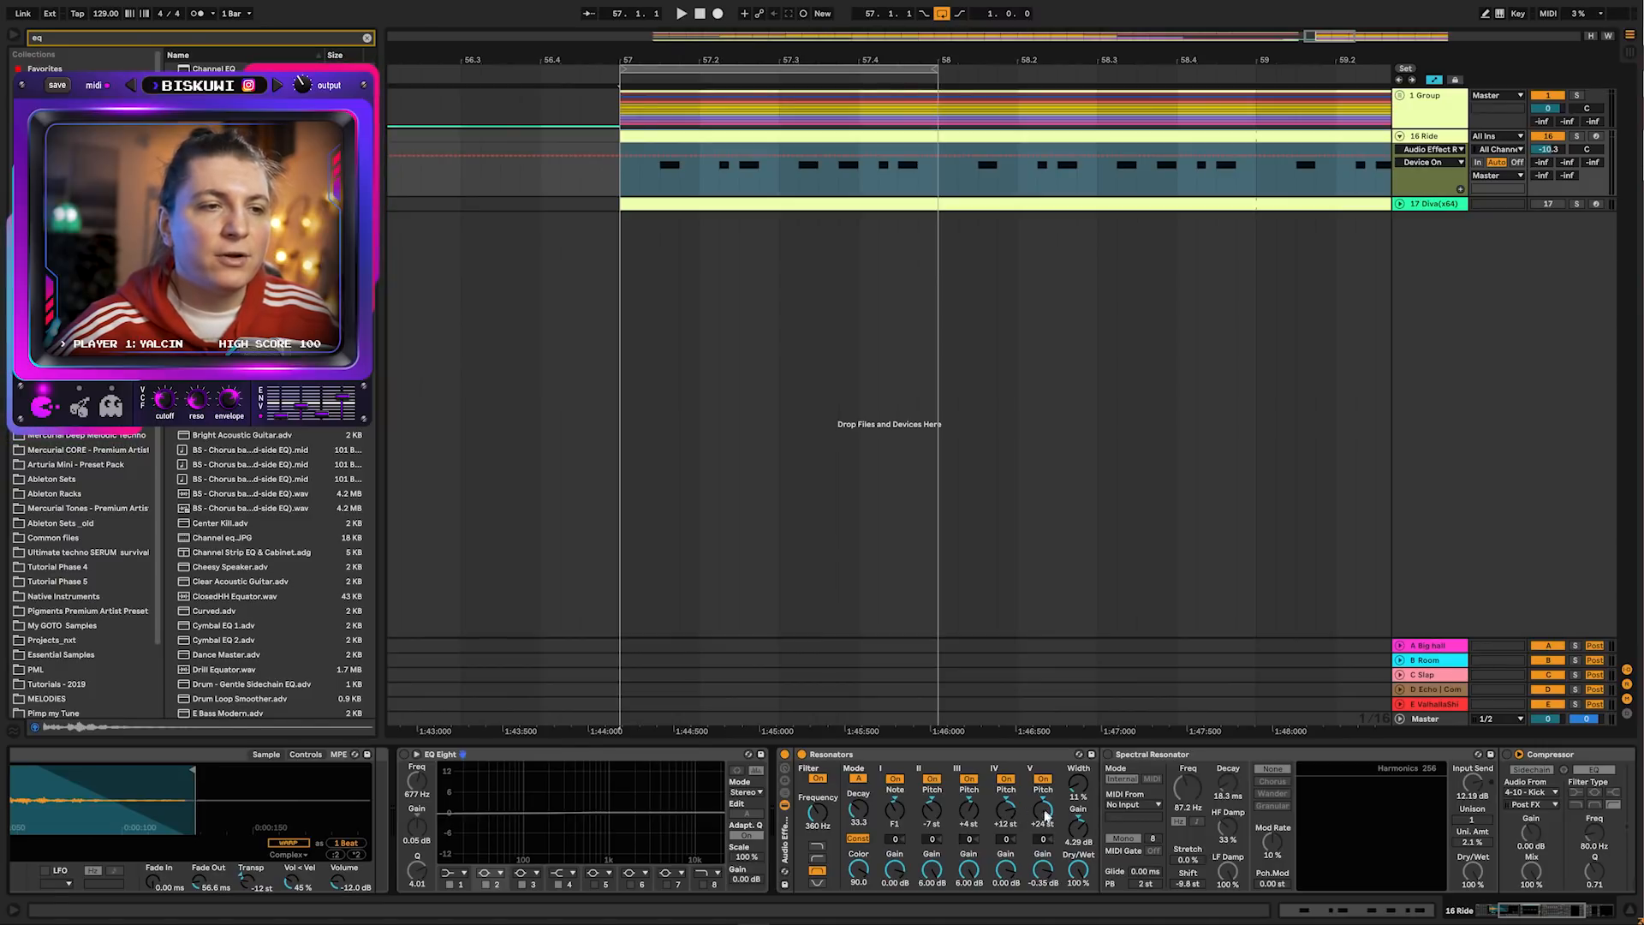
Play the loop and widen the Resonators effect on the Ride track to 28%
{"action": "key", "text": "space"}
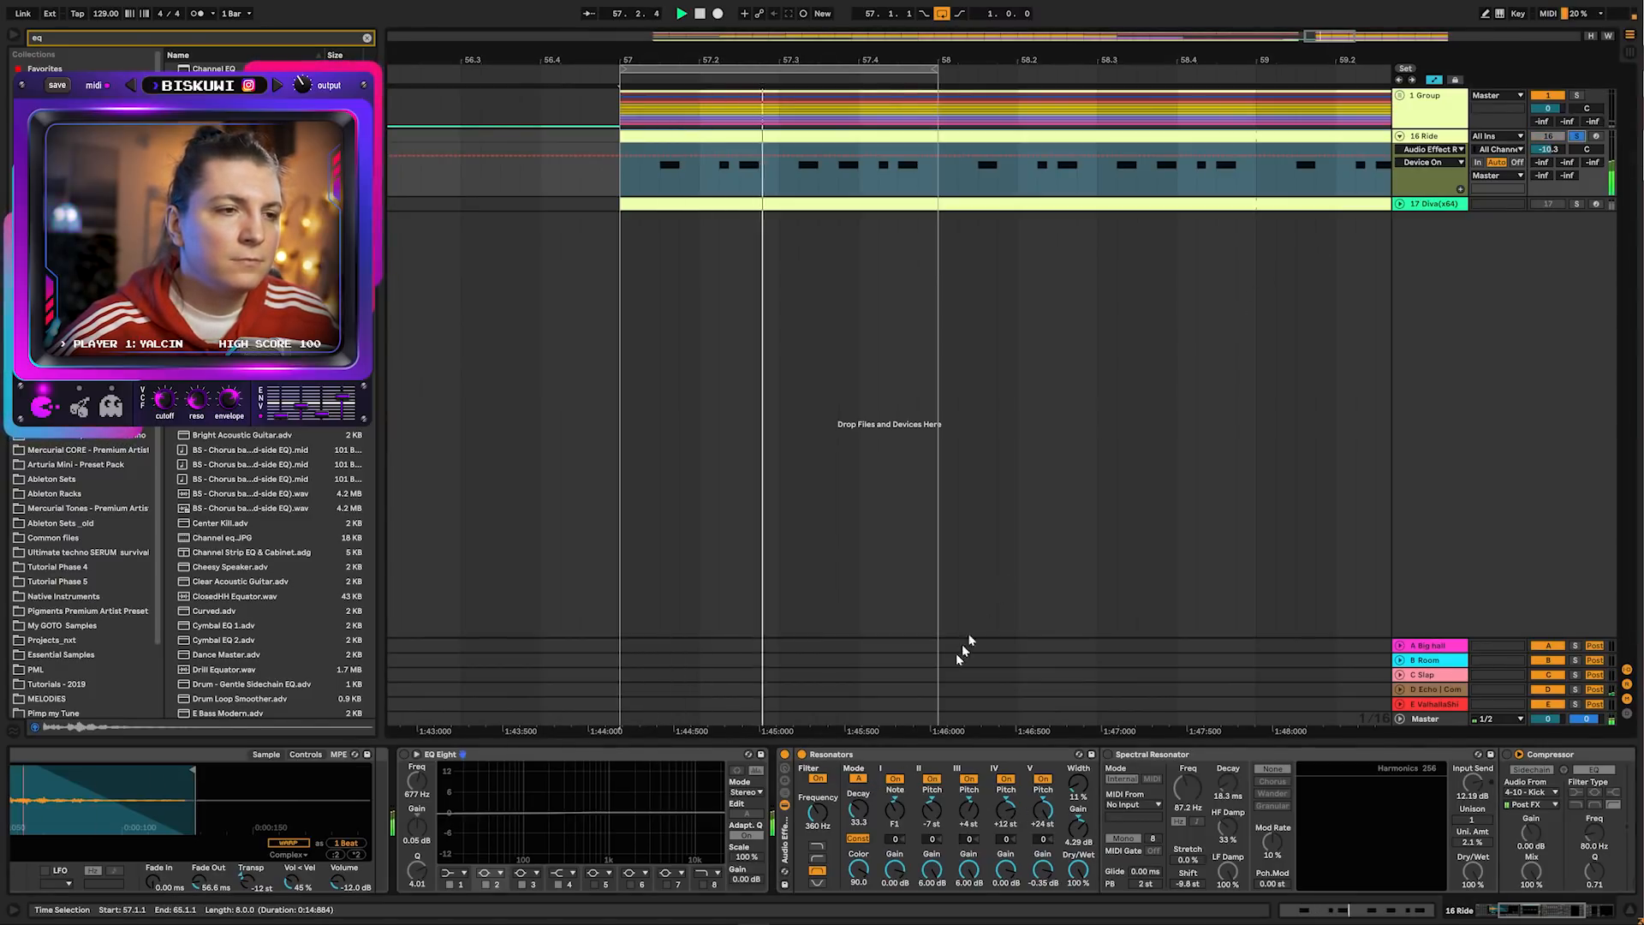
{"action": "left_click", "coordinate": [1531, 910]}
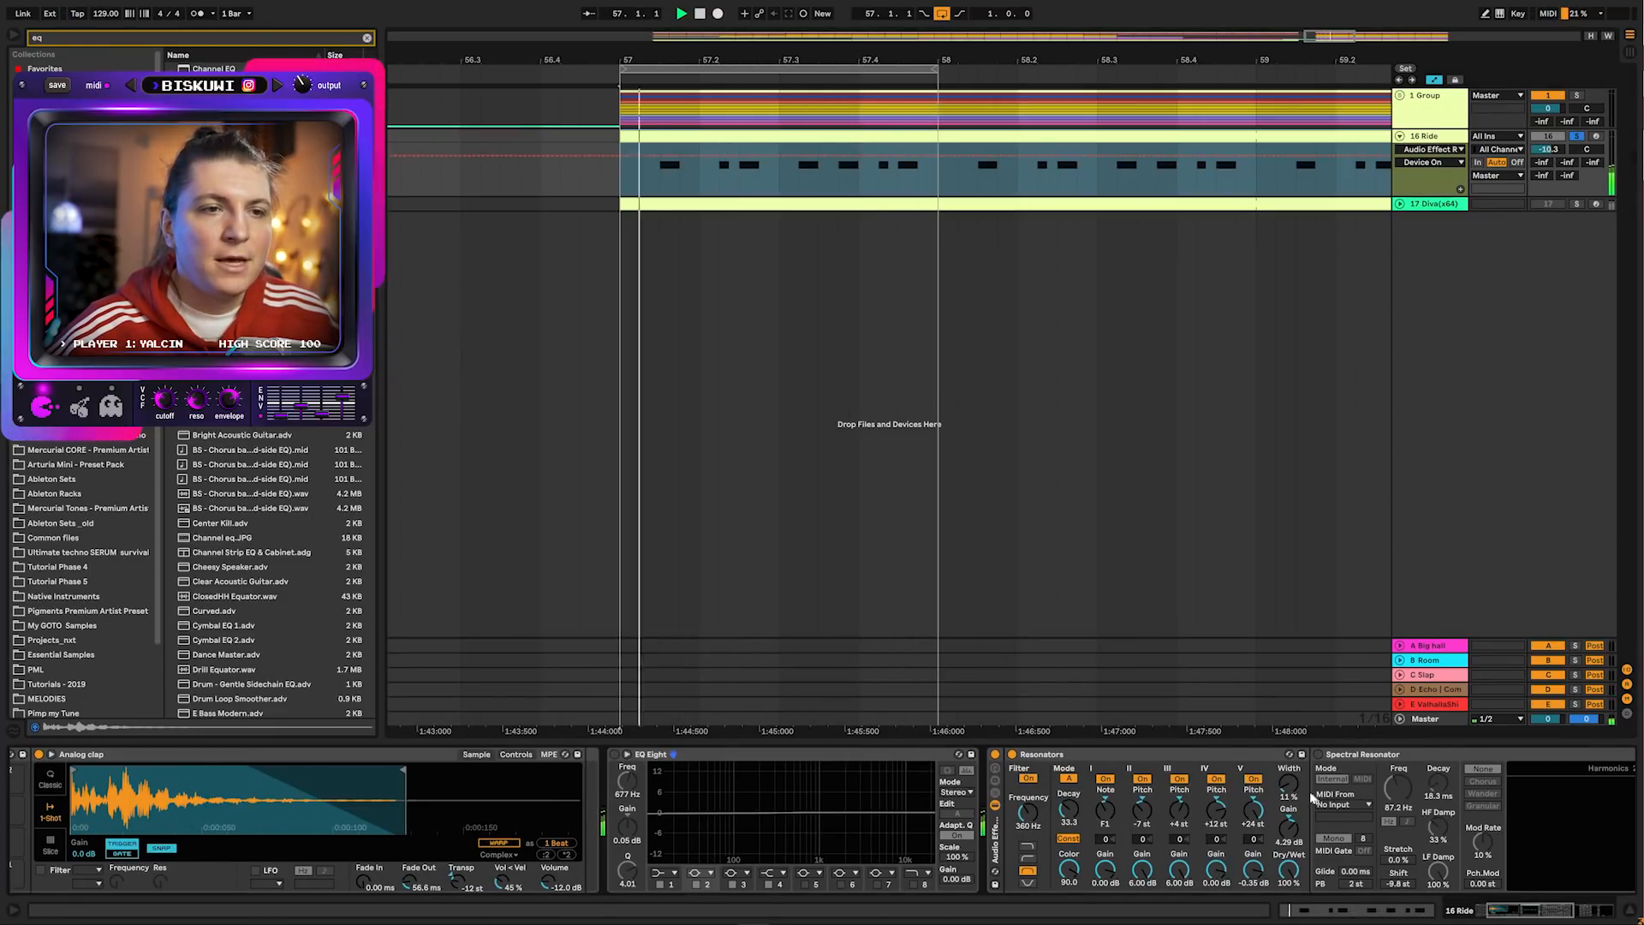
{"action": "mouse_move", "coordinate": [1296, 793]}
{"action": "left_mouse_down"}
{"action": "mouse_move", "coordinate": [1297, 737]}
{"action": "mouse_move", "coordinate": [1291, 792]}
{"action": "left_mouse_up"}
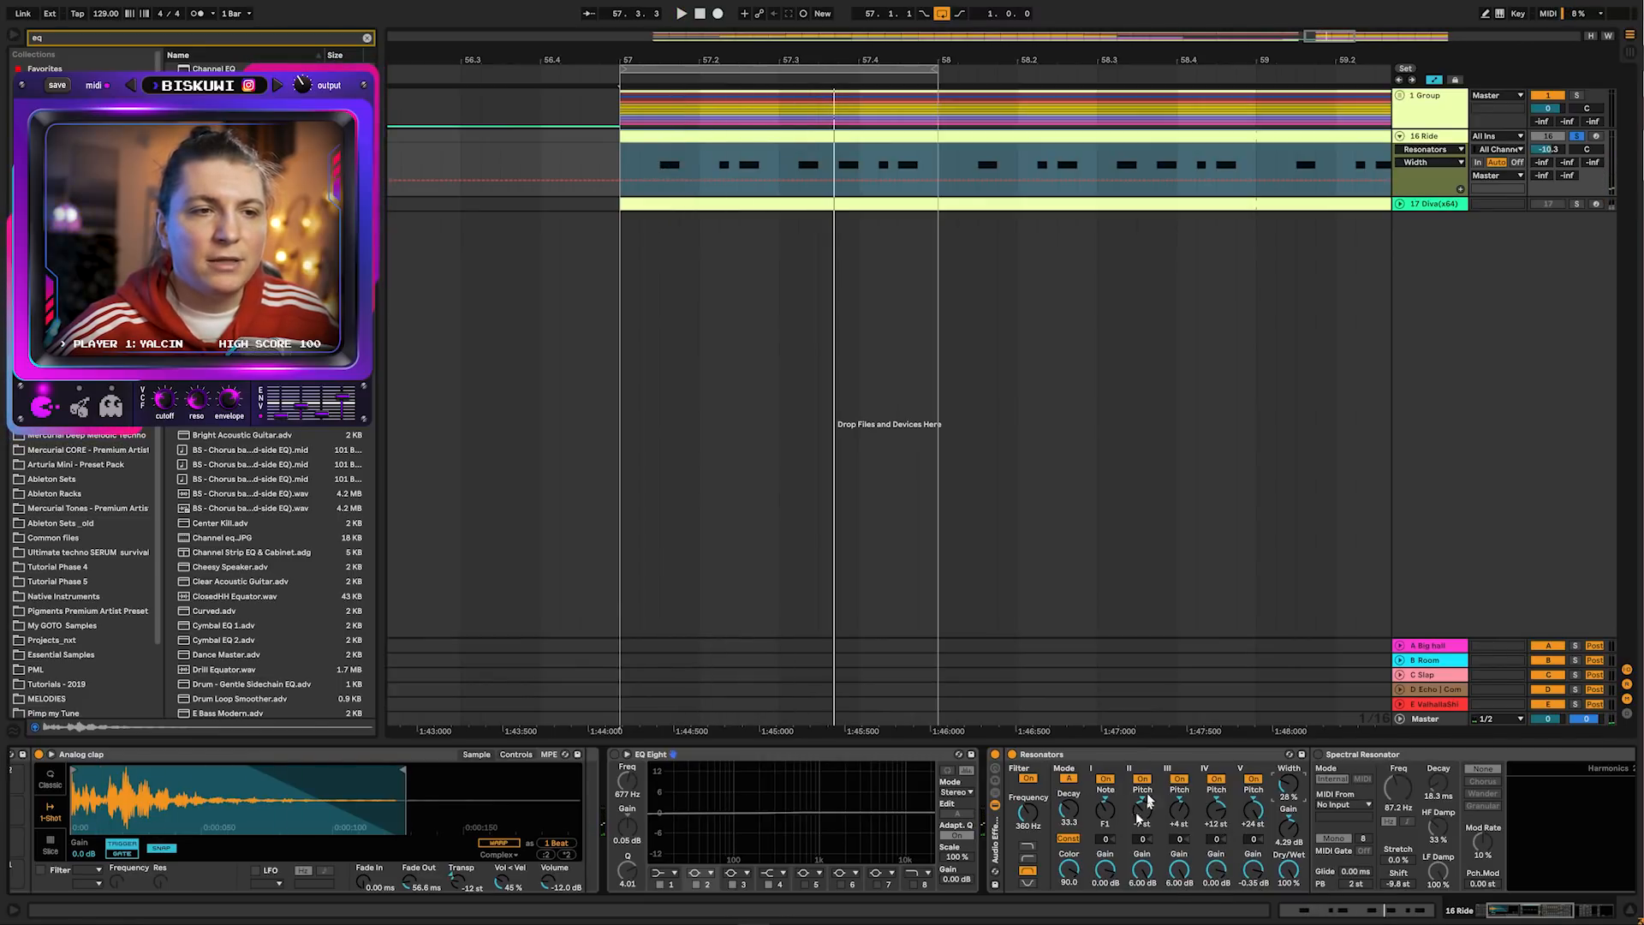
{"action": "key", "text": "space"}
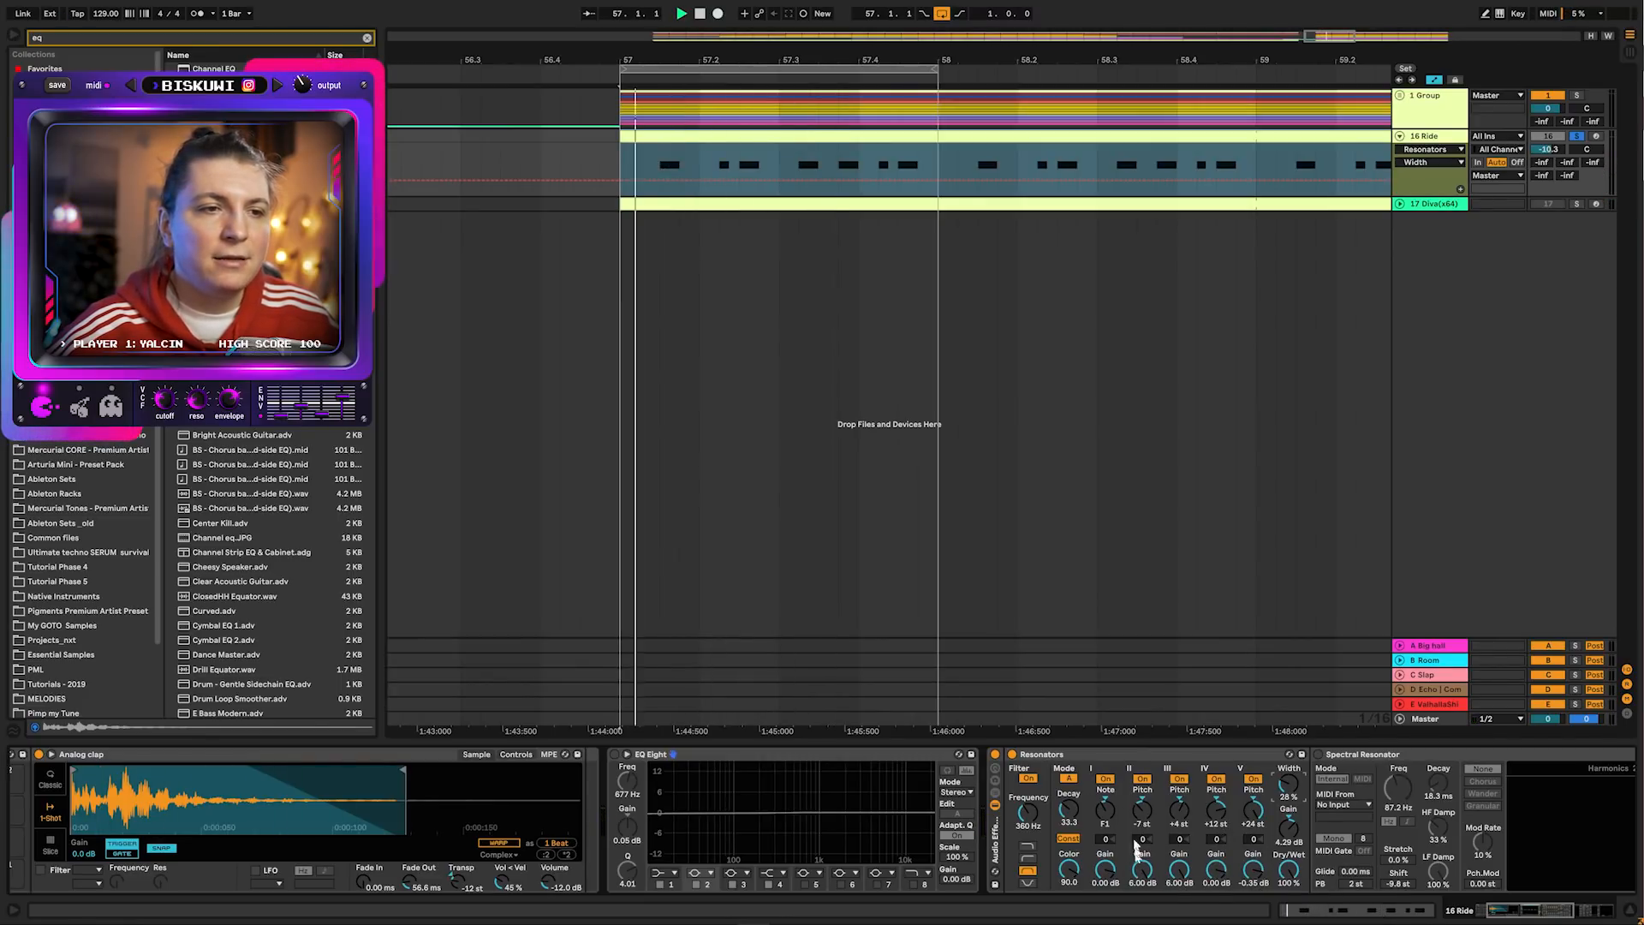
Replay the loop and nudge the Resonators frequency
{"action": "key", "text": "space"}
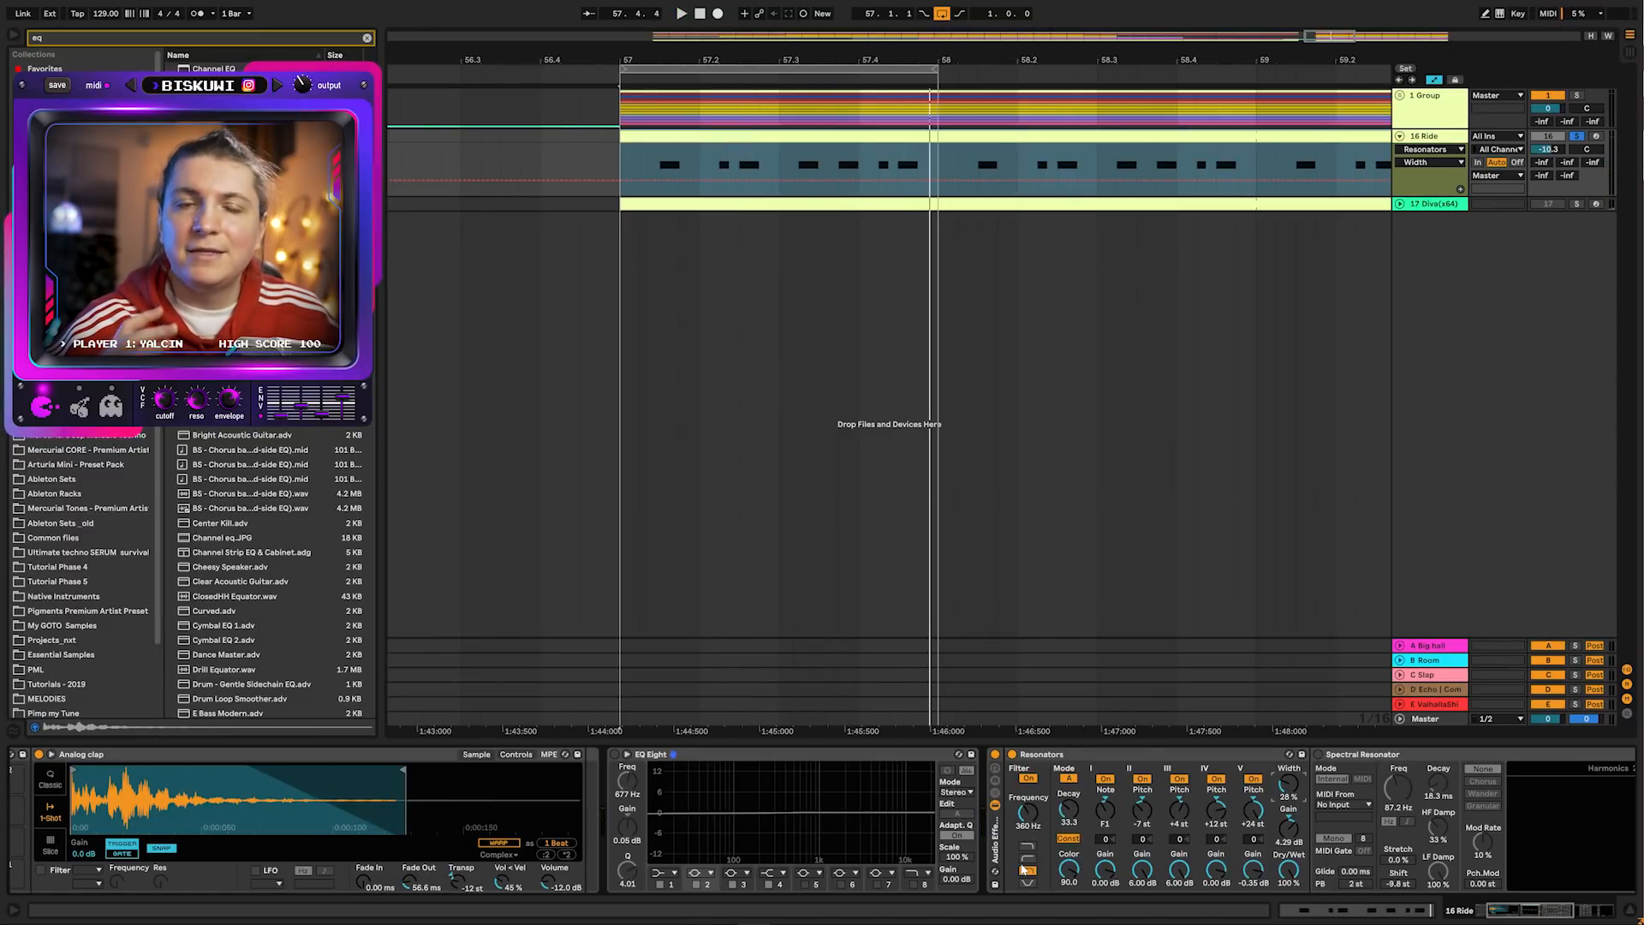
{"action": "key", "text": "space"}
{"action": "mouse_move", "coordinate": [1027, 813]}
{"action": "left_mouse_down"}
{"action": "mouse_move", "coordinate": [1028, 776]}
{"action": "mouse_move", "coordinate": [1027, 820]}
{"action": "left_mouse_up"}
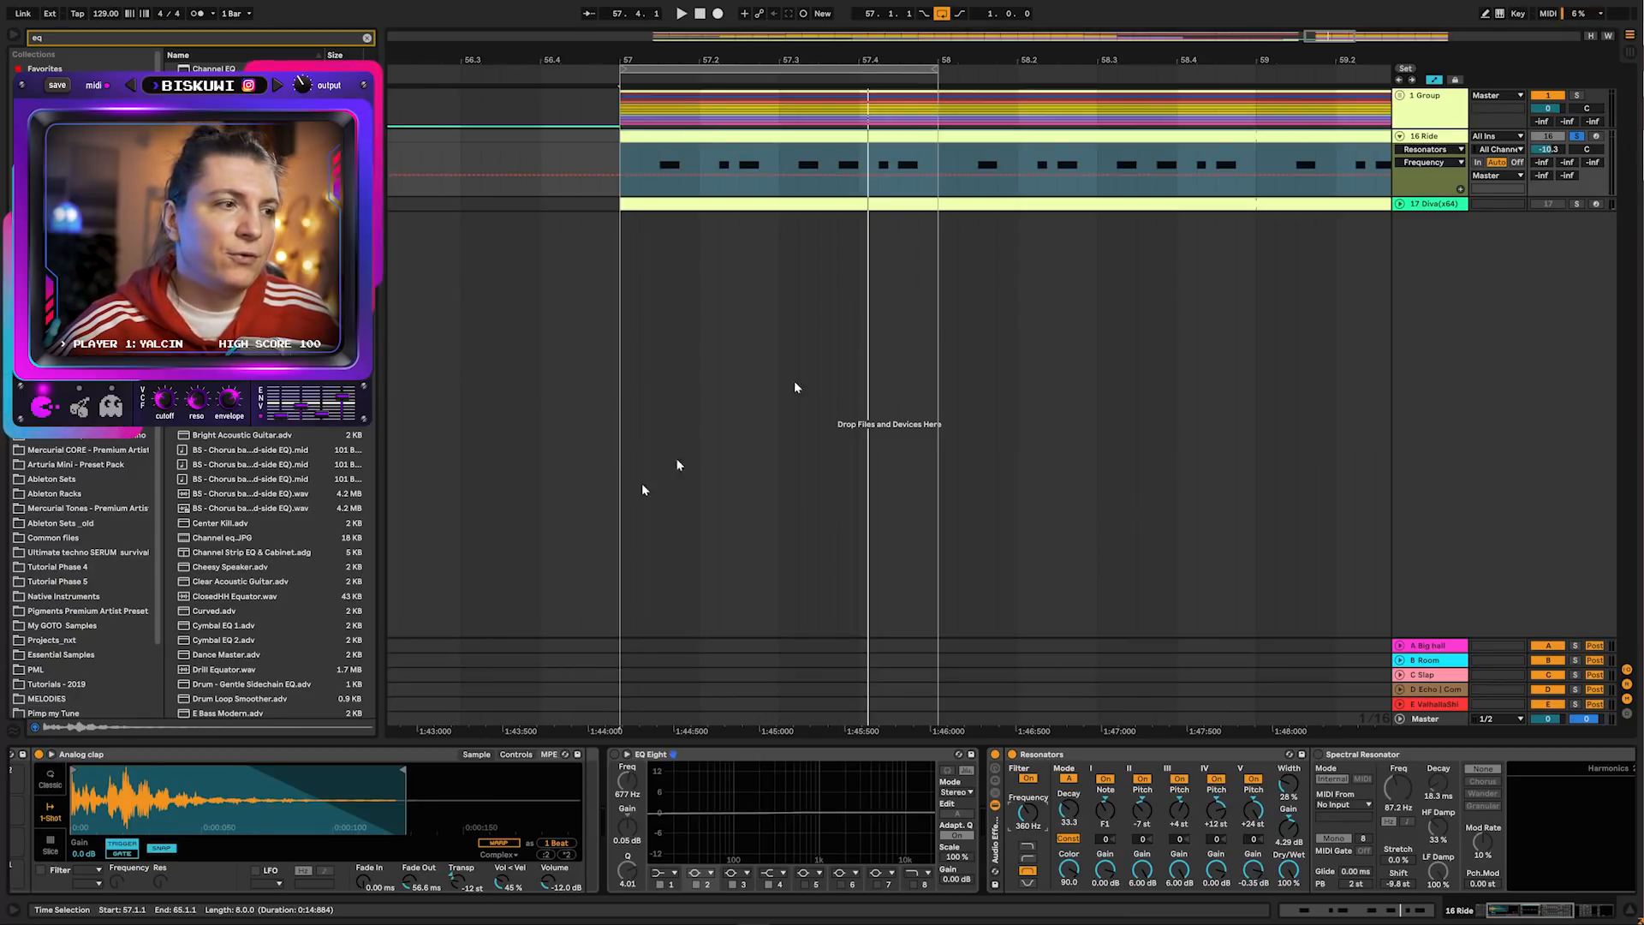
Adjust the Ride track's D-Echo send level in the mixer
{"action": "mouse_move", "coordinate": [1536, 147]}
{"action": "left_mouse_down"}
{"action": "mouse_move", "coordinate": [1535, 120]}
{"action": "mouse_move", "coordinate": [1541, 150]}
{"action": "left_mouse_up"}
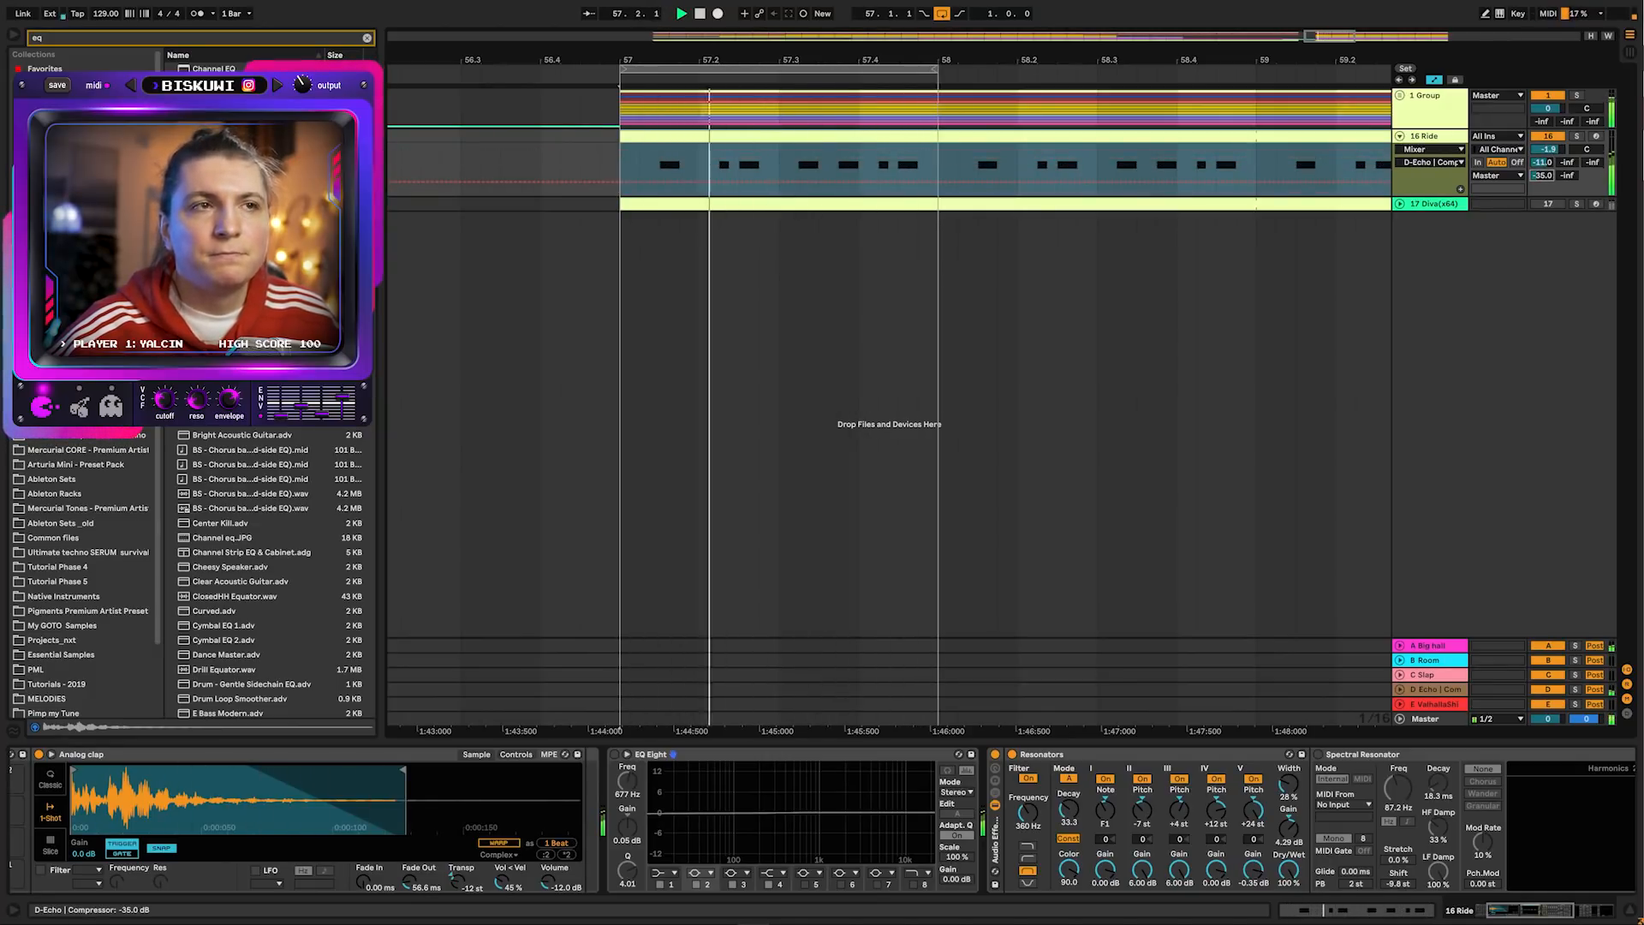
{"action": "left_click_drag", "start_coordinate": [1541, 176], "coordinate": [1542, 172]}
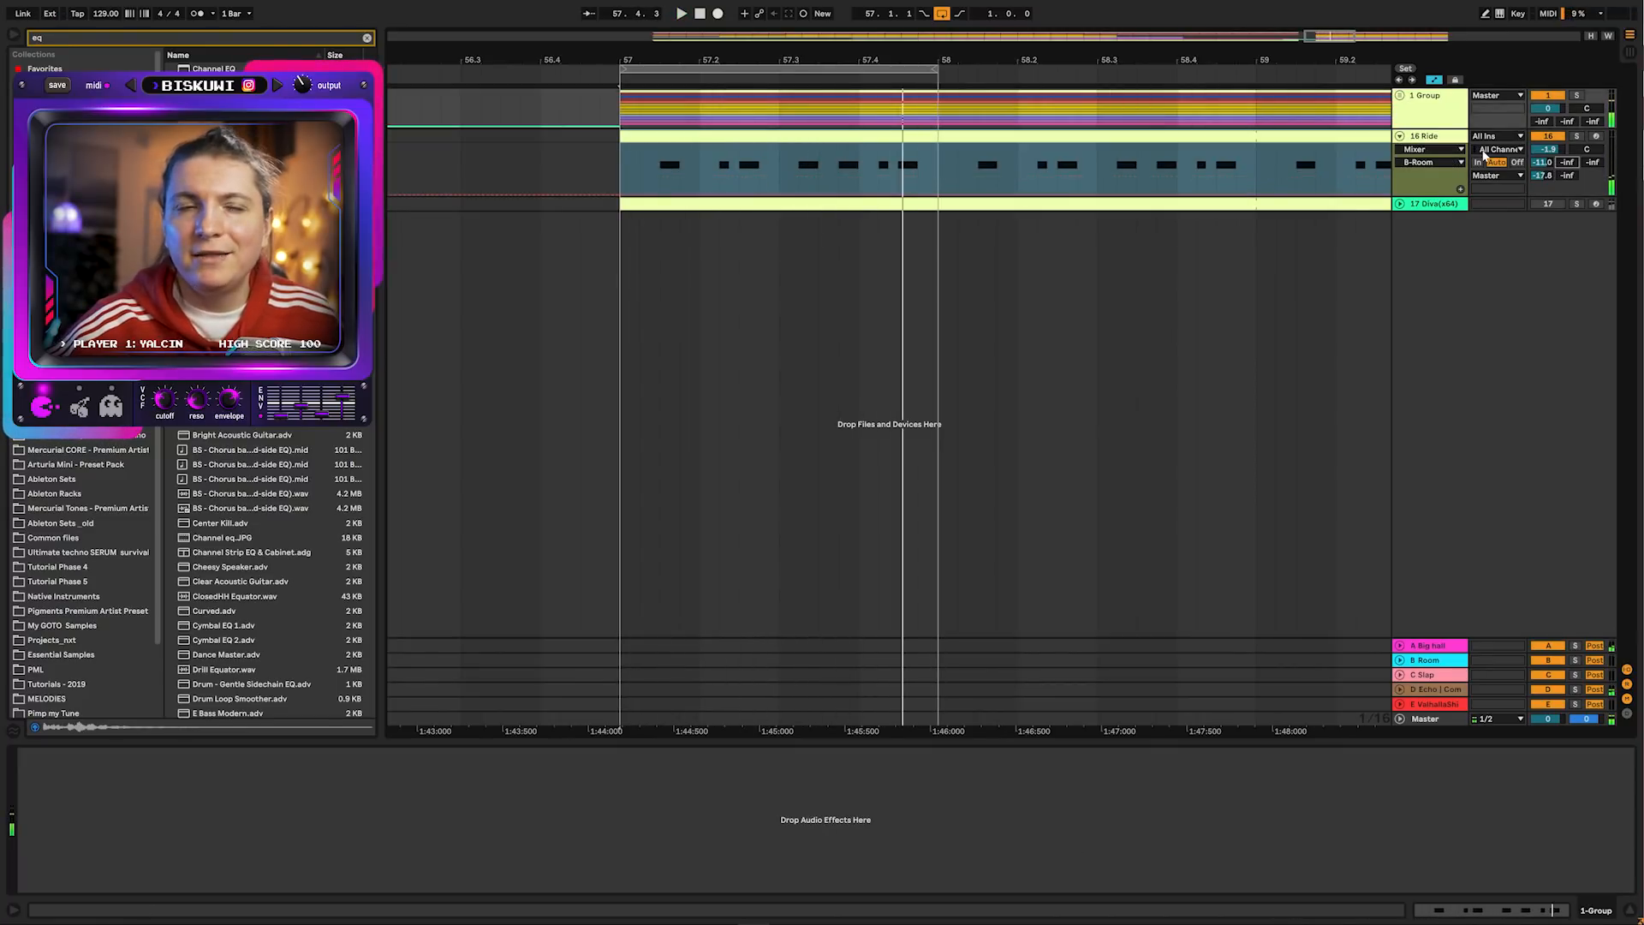
Select the Ride track and switch on its Spectral Resonator
{"action": "left_click", "coordinate": [1435, 139]}
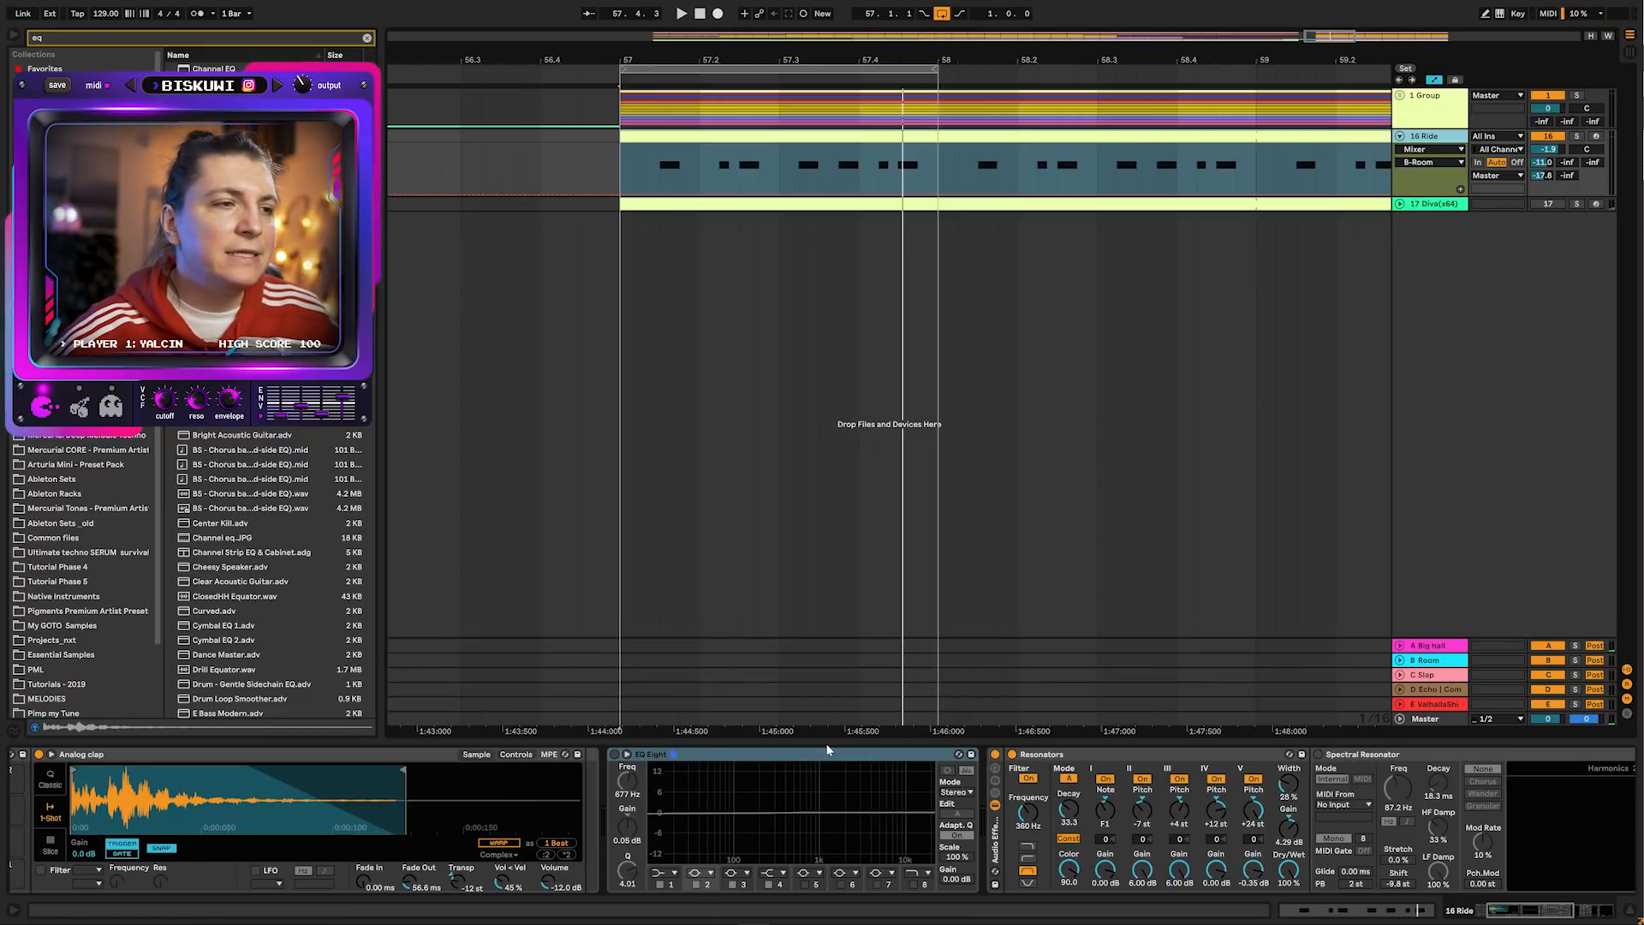
{"action": "left_click", "coordinate": [1505, 909]}
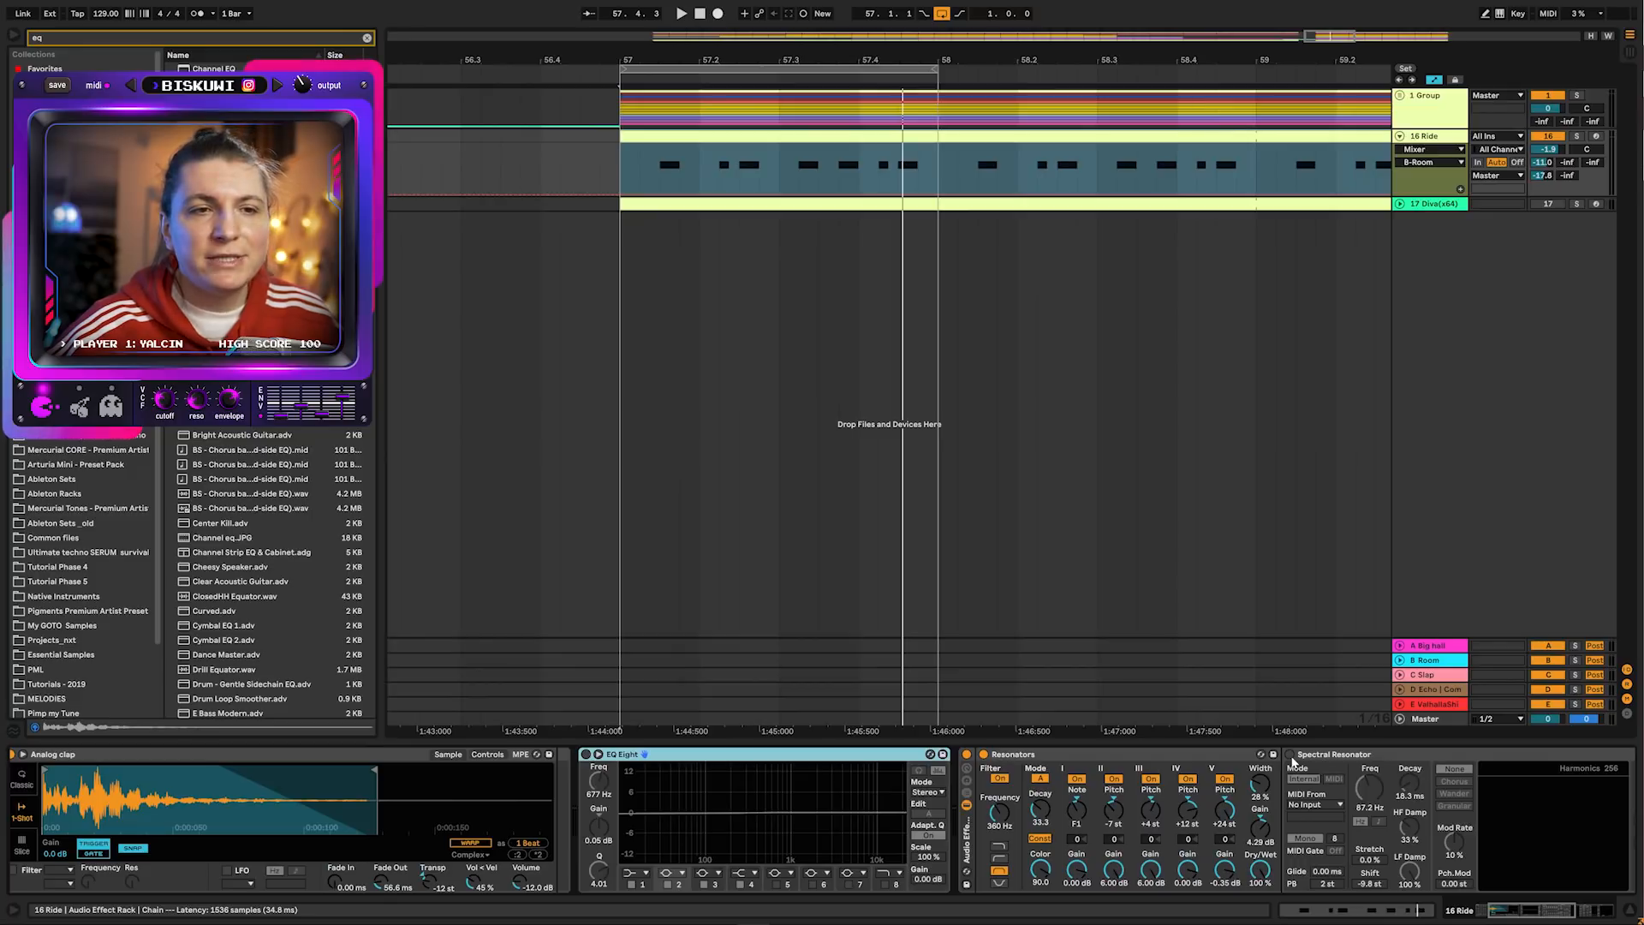
{"action": "left_click", "coordinate": [1290, 755]}
Set the Spectral Resonator dry/wet to 87% while auditioning the loop
{"action": "left_click_drag", "start_coordinate": [1530, 910], "coordinate": [1535, 911]}
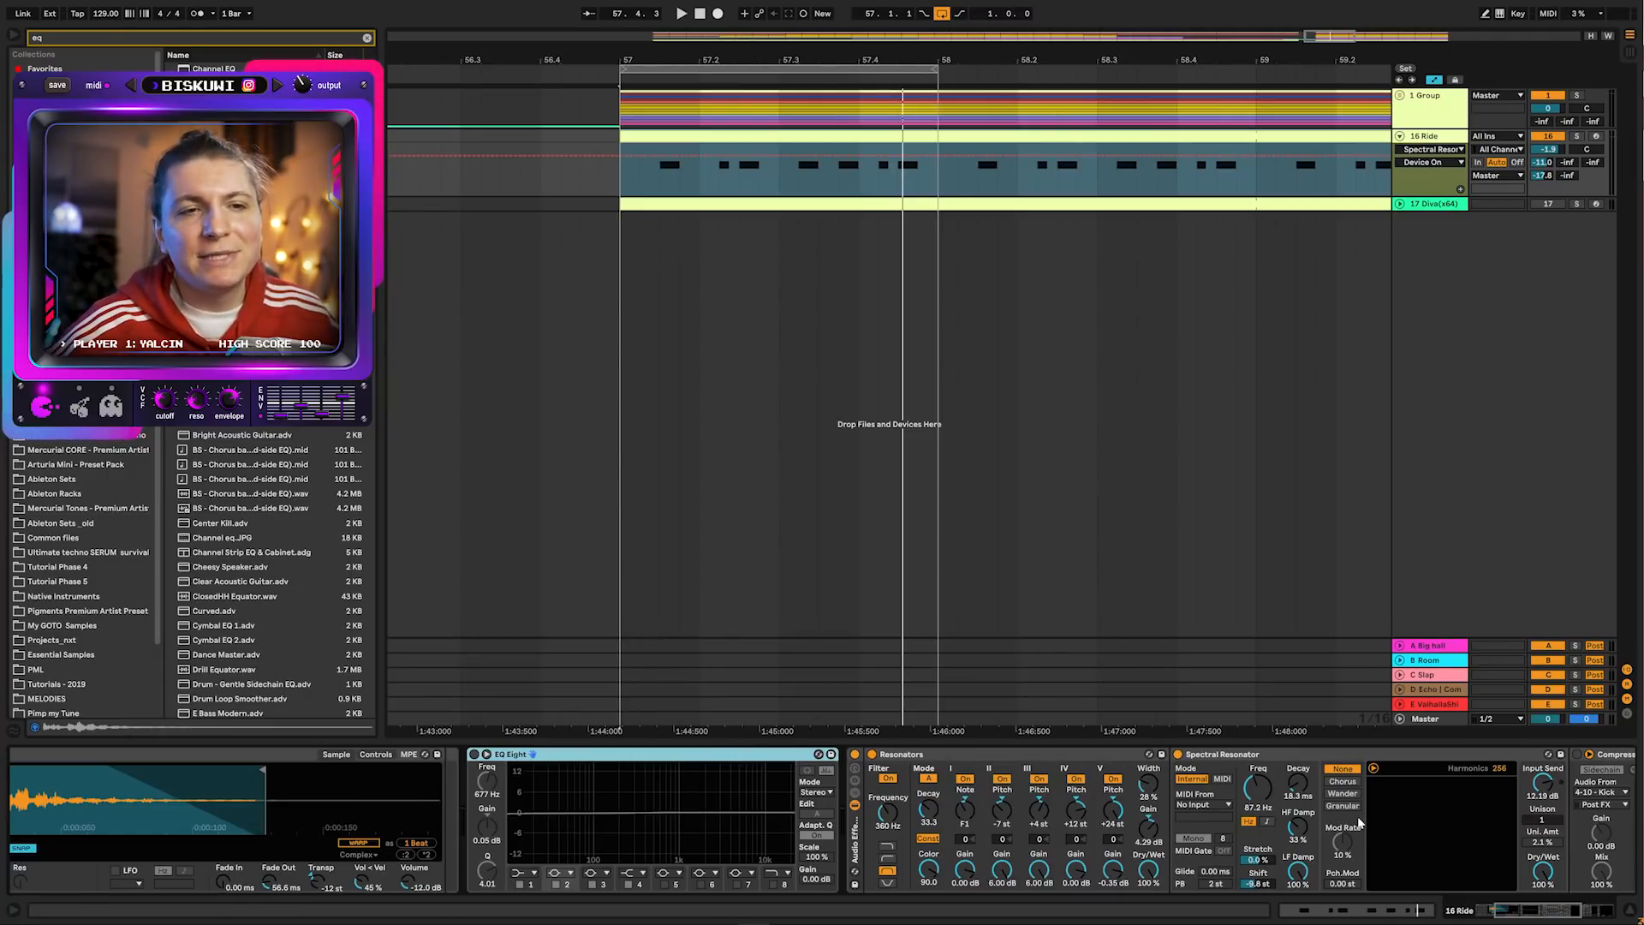
{"action": "left_click_drag", "start_coordinate": [1505, 903], "coordinate": [1519, 912]}
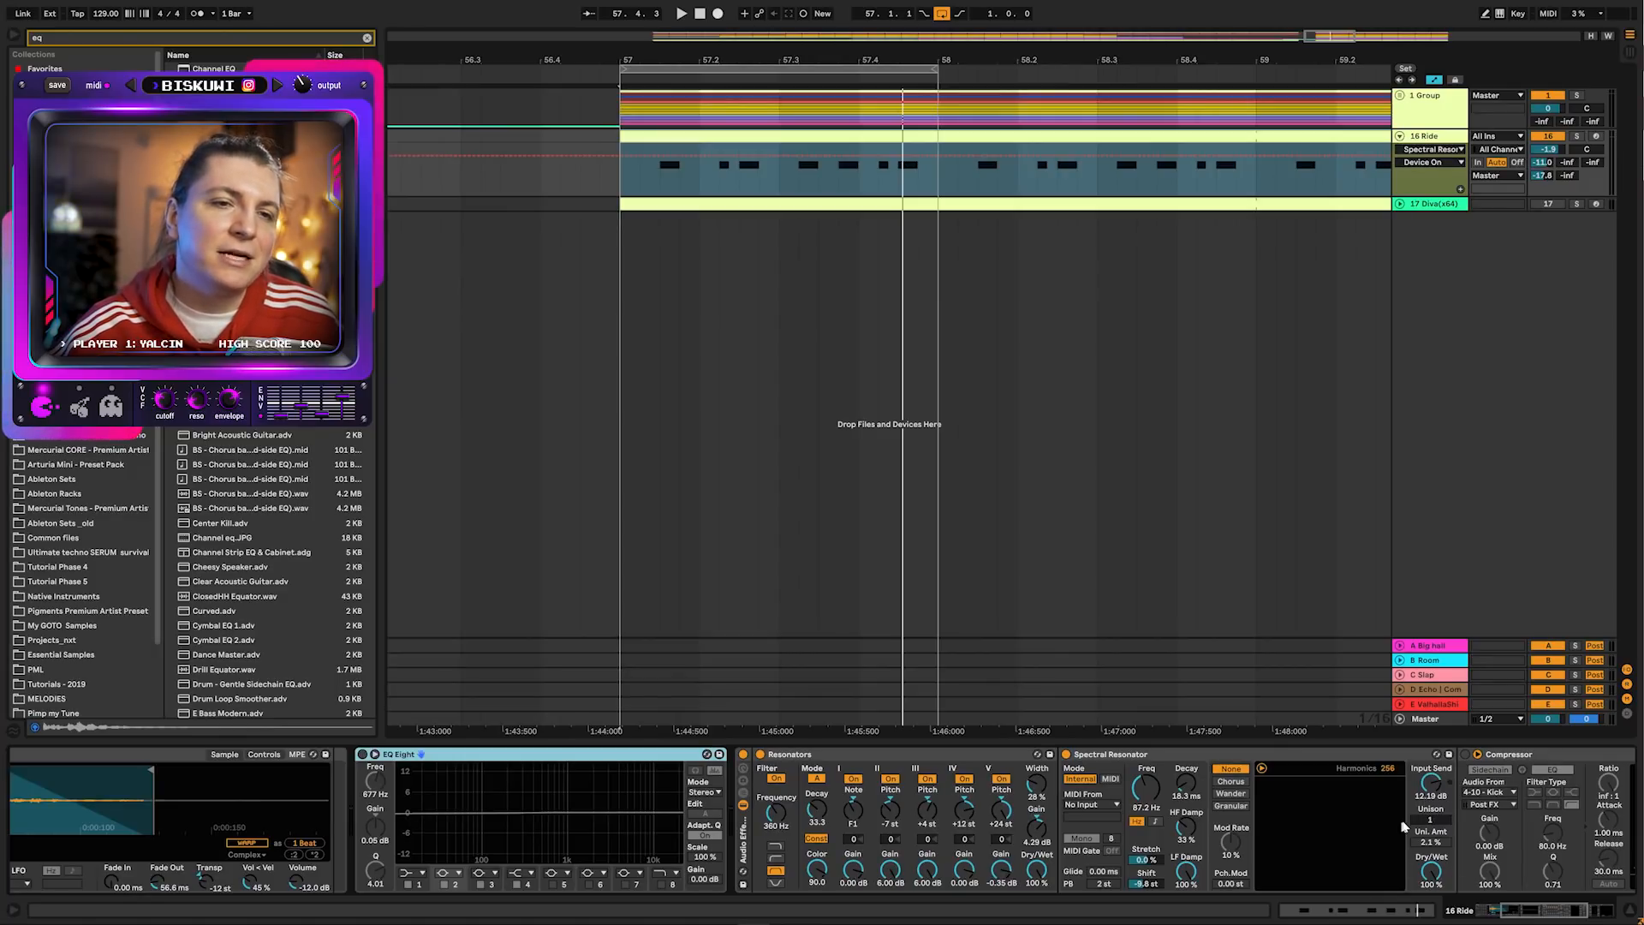
{"action": "key", "text": "space"}
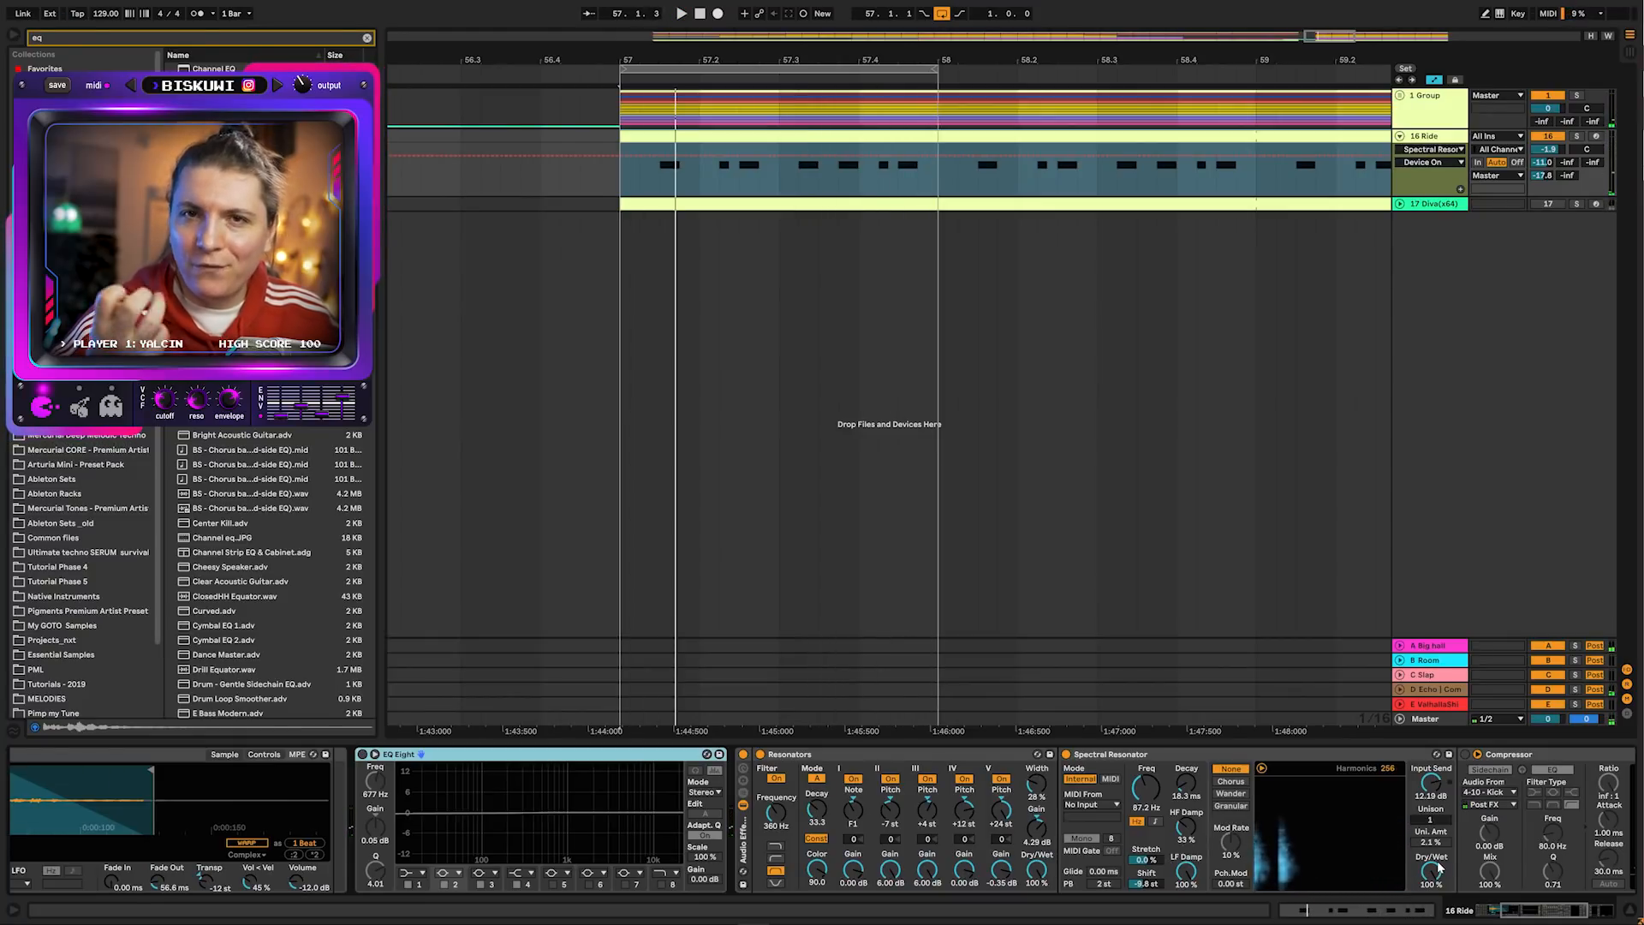
{"action": "key", "text": "space"}
{"action": "mouse_move", "coordinate": [1434, 872]}
{"action": "left_mouse_down"}
{"action": "mouse_move", "coordinate": [1433, 924]}
{"action": "mouse_move", "coordinate": [1434, 879]}
{"action": "left_mouse_up"}
Adjust the Spectral Resonator shift while auditioning the loop
{"action": "key", "text": "space"}
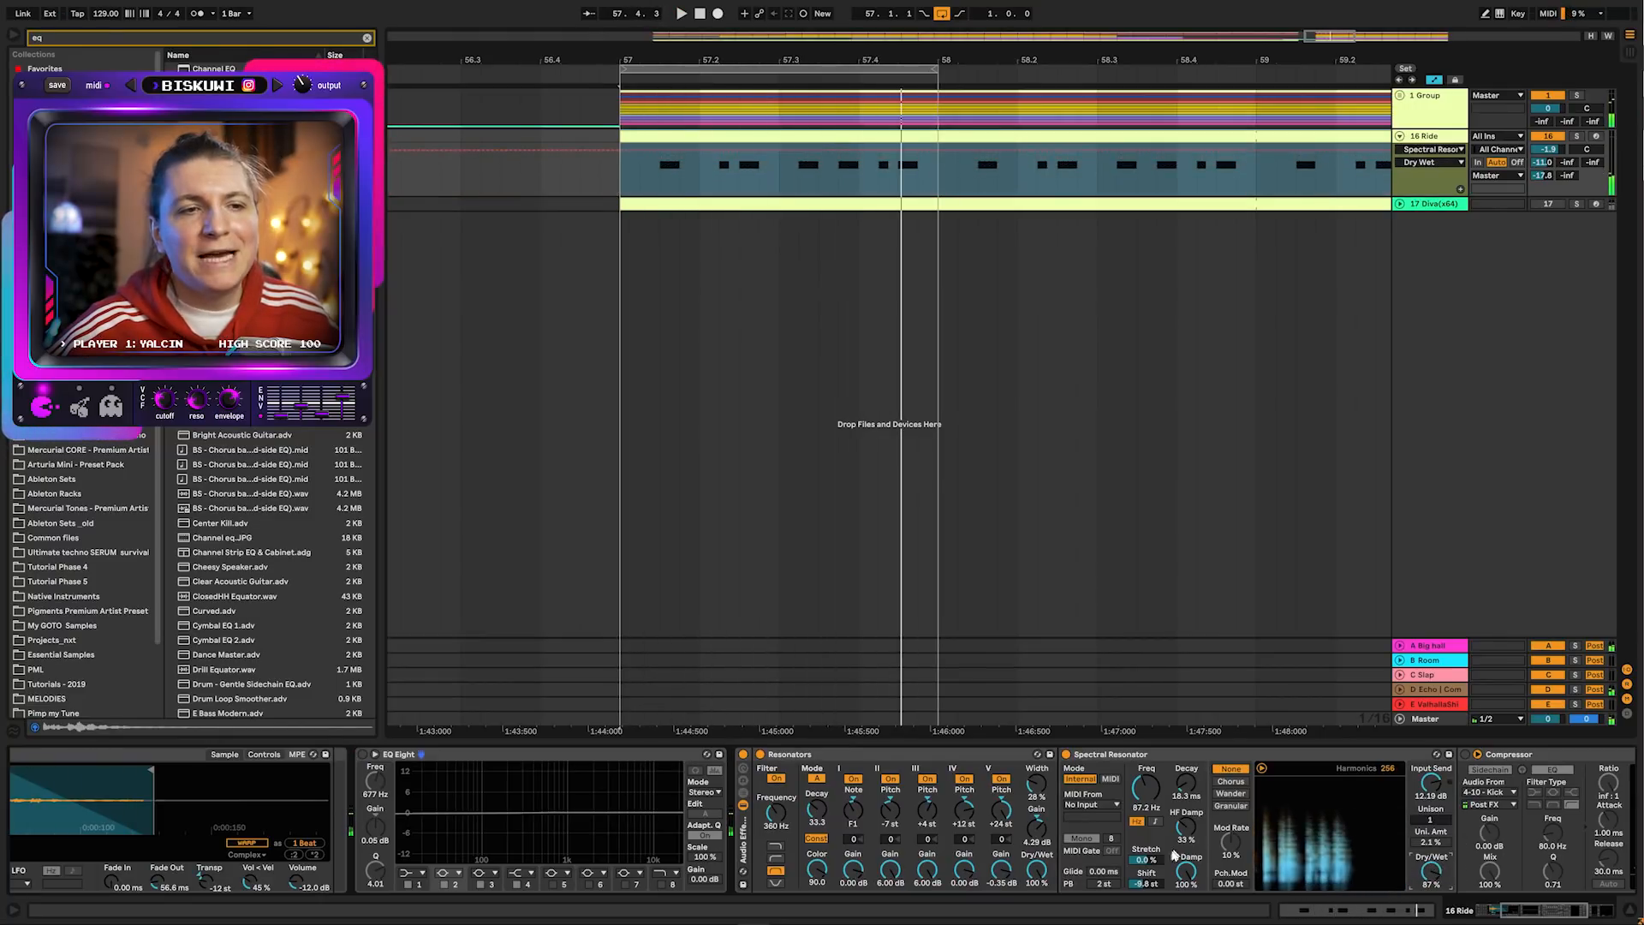
{"action": "key", "text": "space"}
{"action": "mouse_move", "coordinate": [1141, 886]}
{"action": "left_mouse_down"}
{"action": "mouse_move", "coordinate": [1140, 852]}
{"action": "mouse_move", "coordinate": [1141, 883]}
{"action": "left_mouse_up"}
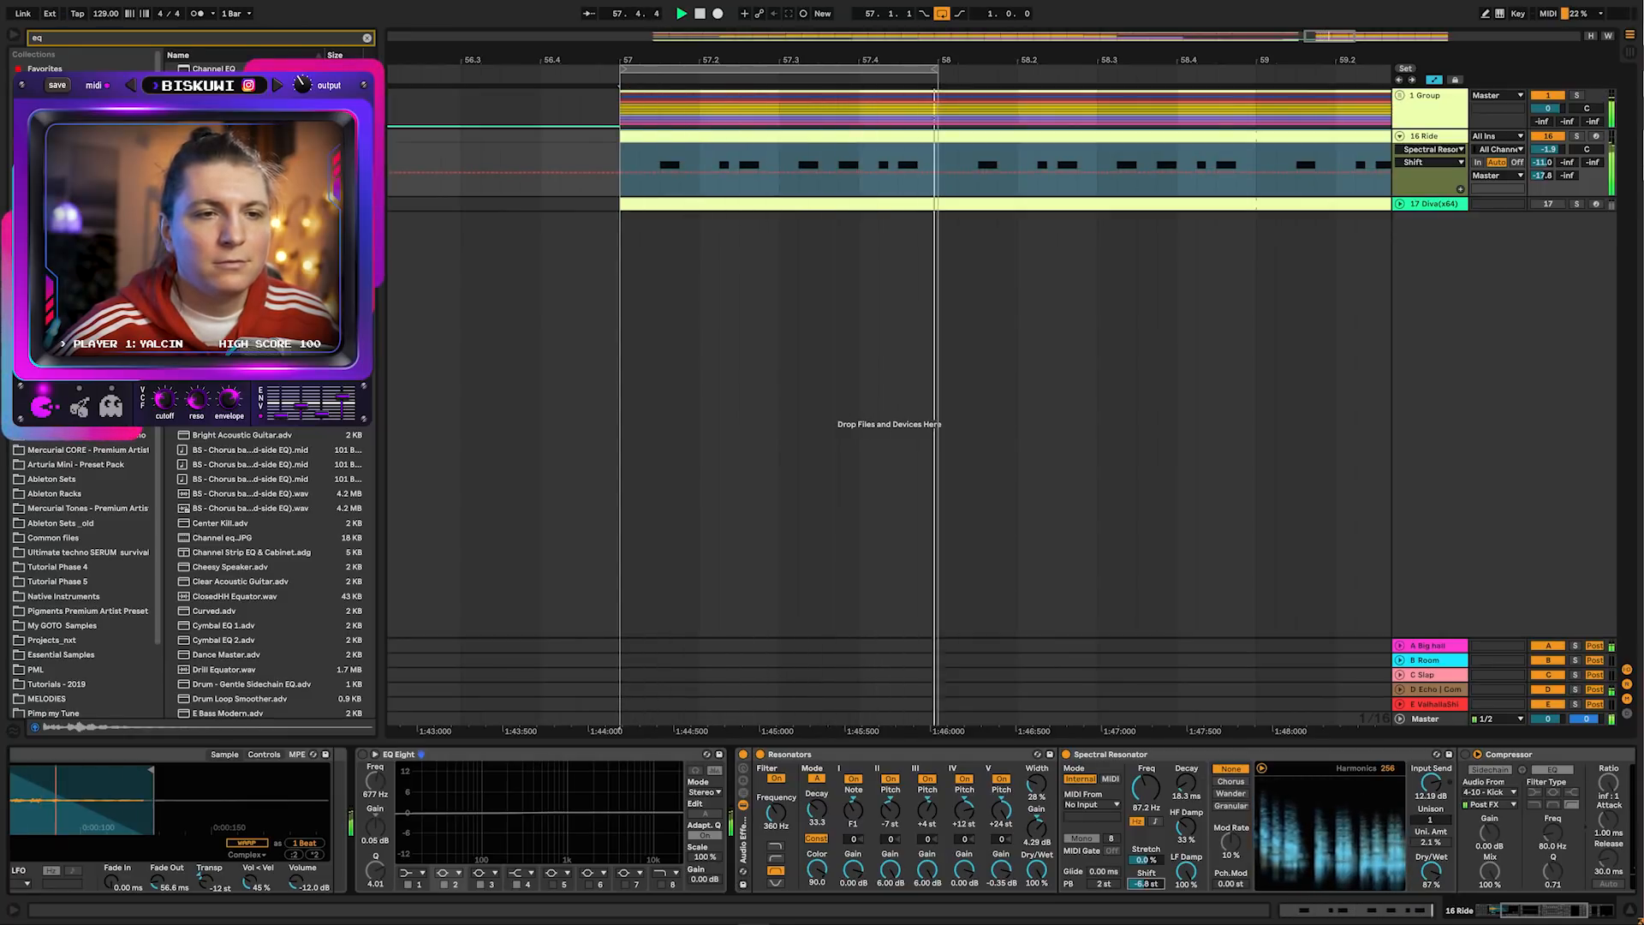
{"action": "key", "text": "space"}
Switch on the Compressor at the end of the Ride track's chain and play the loop
{"action": "left_click", "coordinate": [1466, 756]}
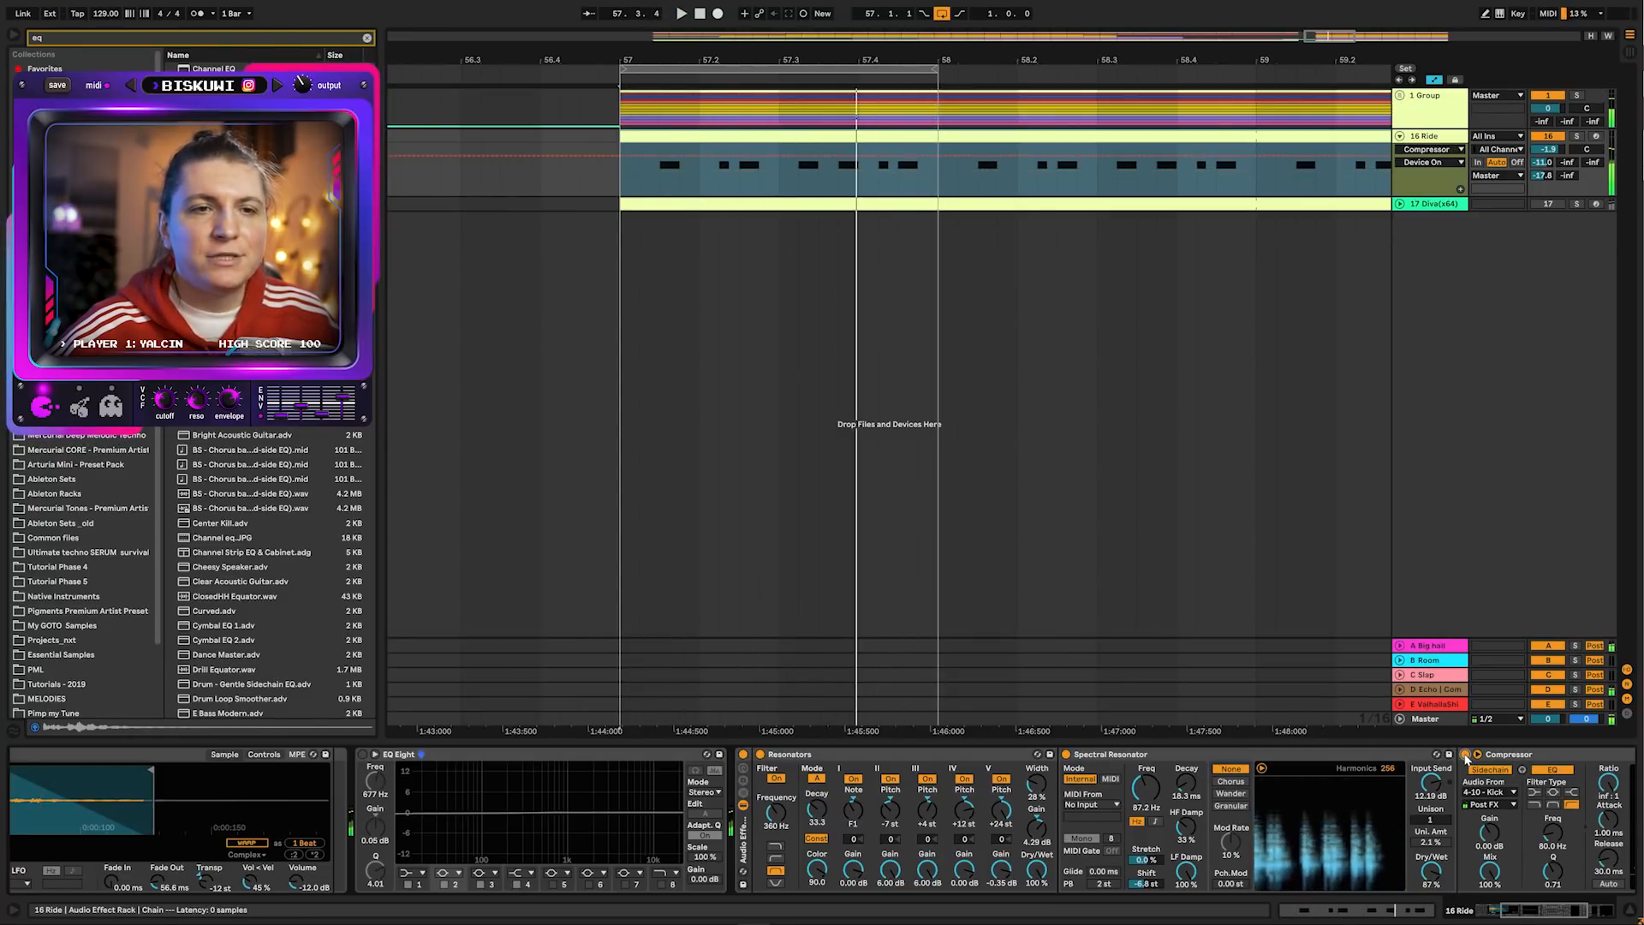
{"action": "left_click_drag", "start_coordinate": [1533, 910], "coordinate": [1577, 907]}
{"action": "key", "text": "space"}
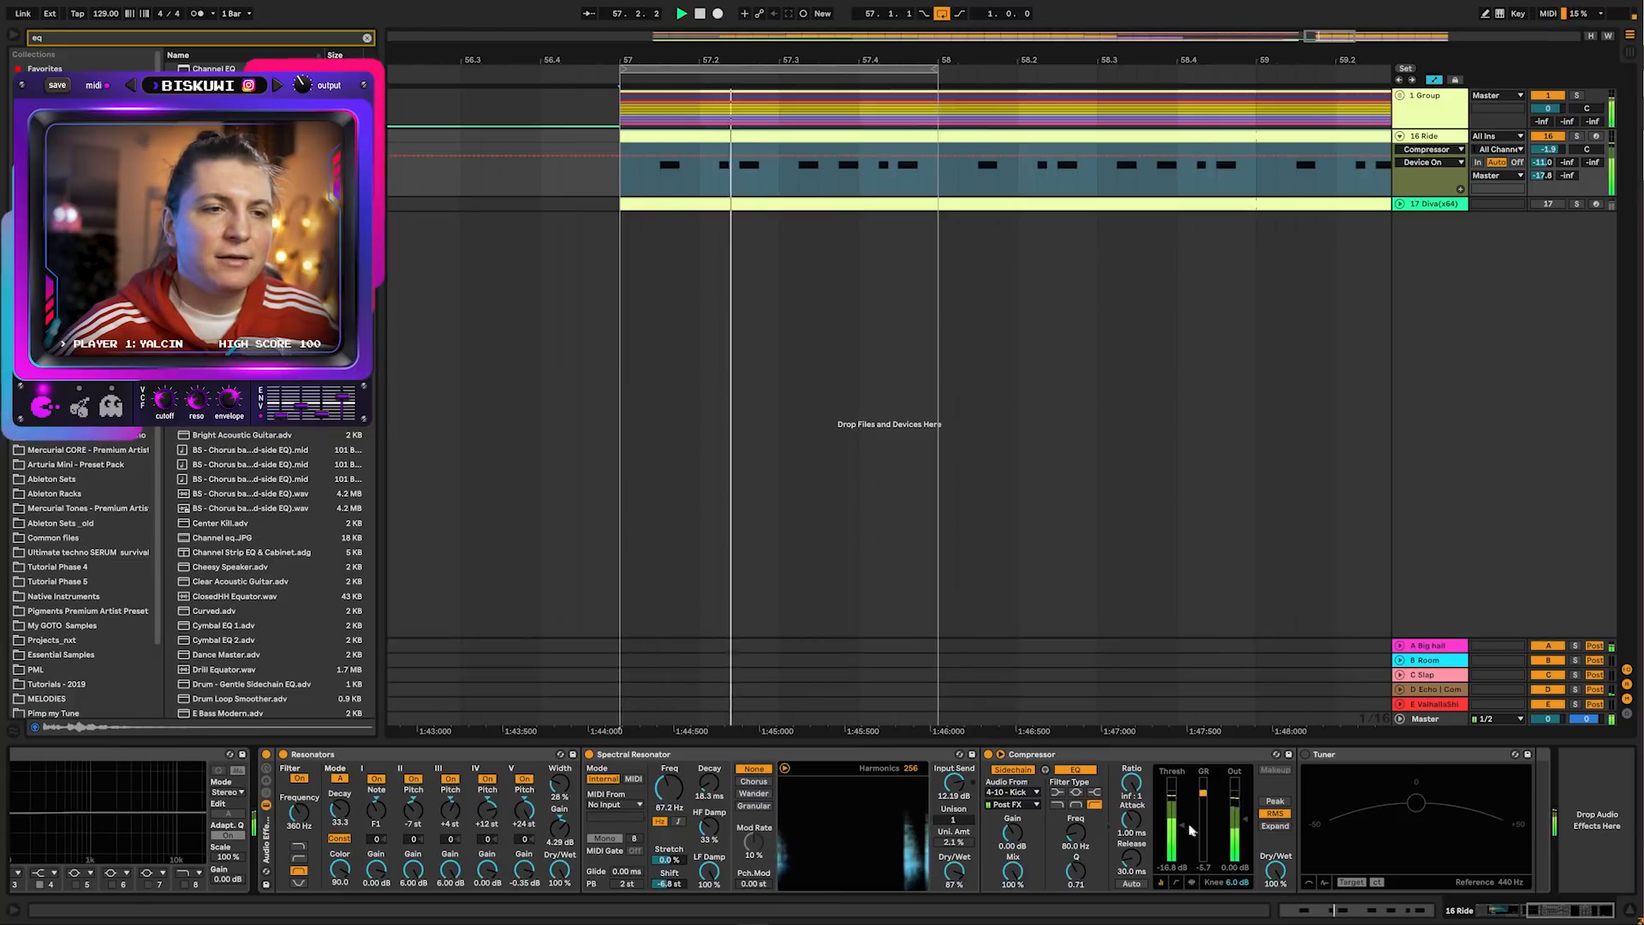
Switch on the Tuner and play the loop to check its pitch
{"action": "left_click", "coordinate": [1305, 755]}
{"action": "key", "text": "space"}
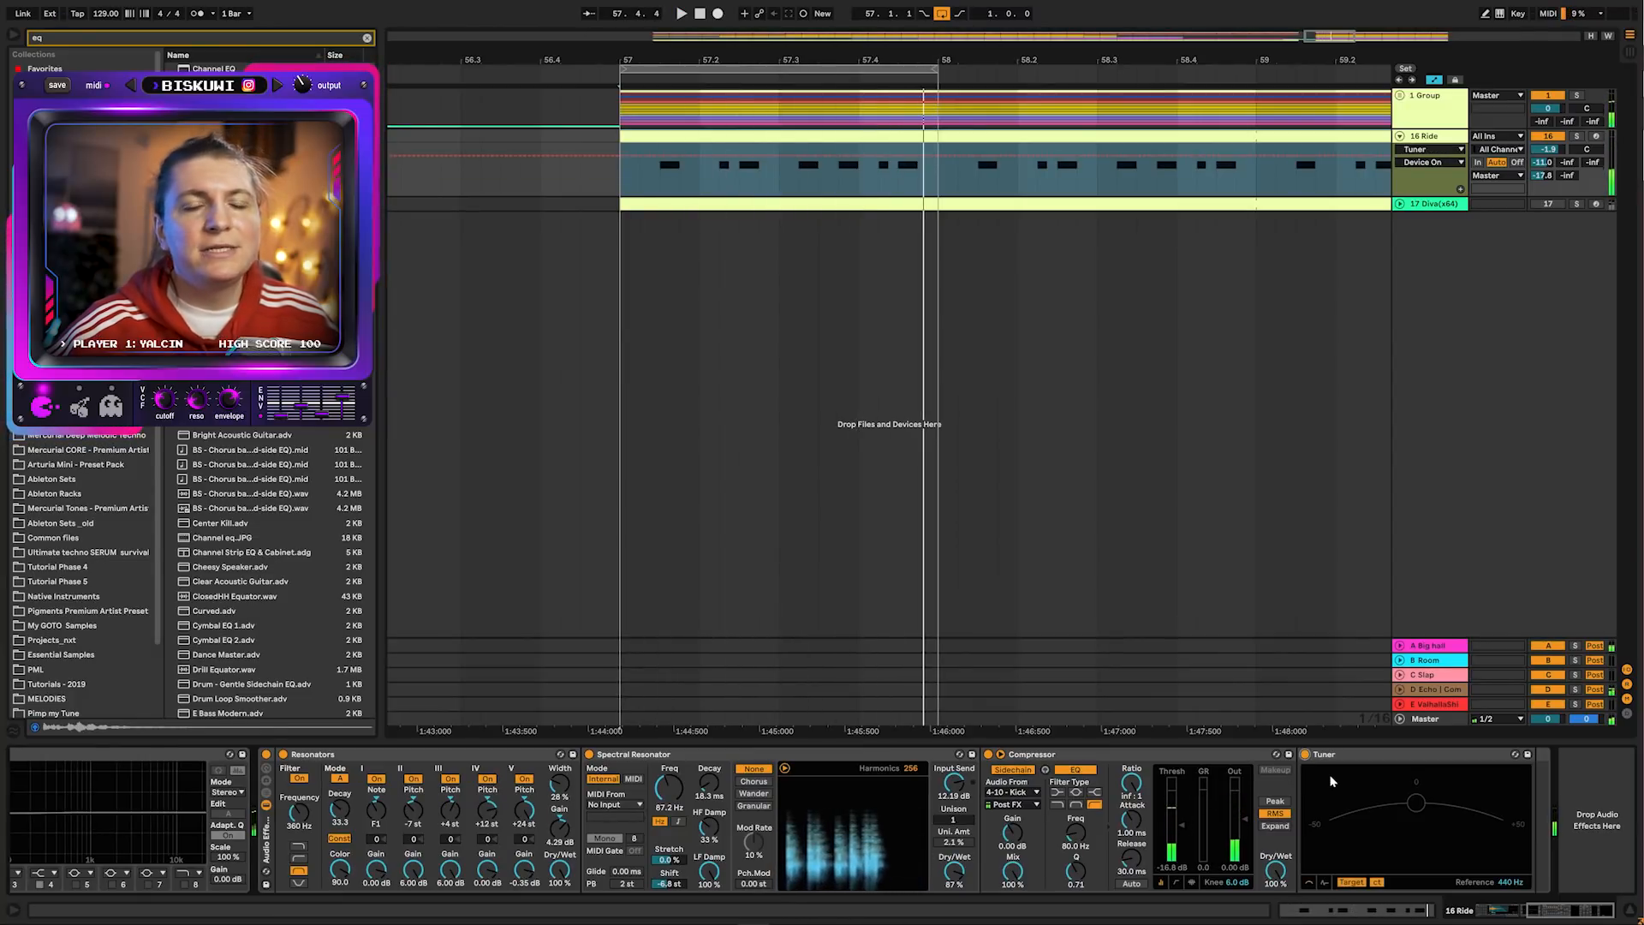
{"action": "key", "text": "space"}
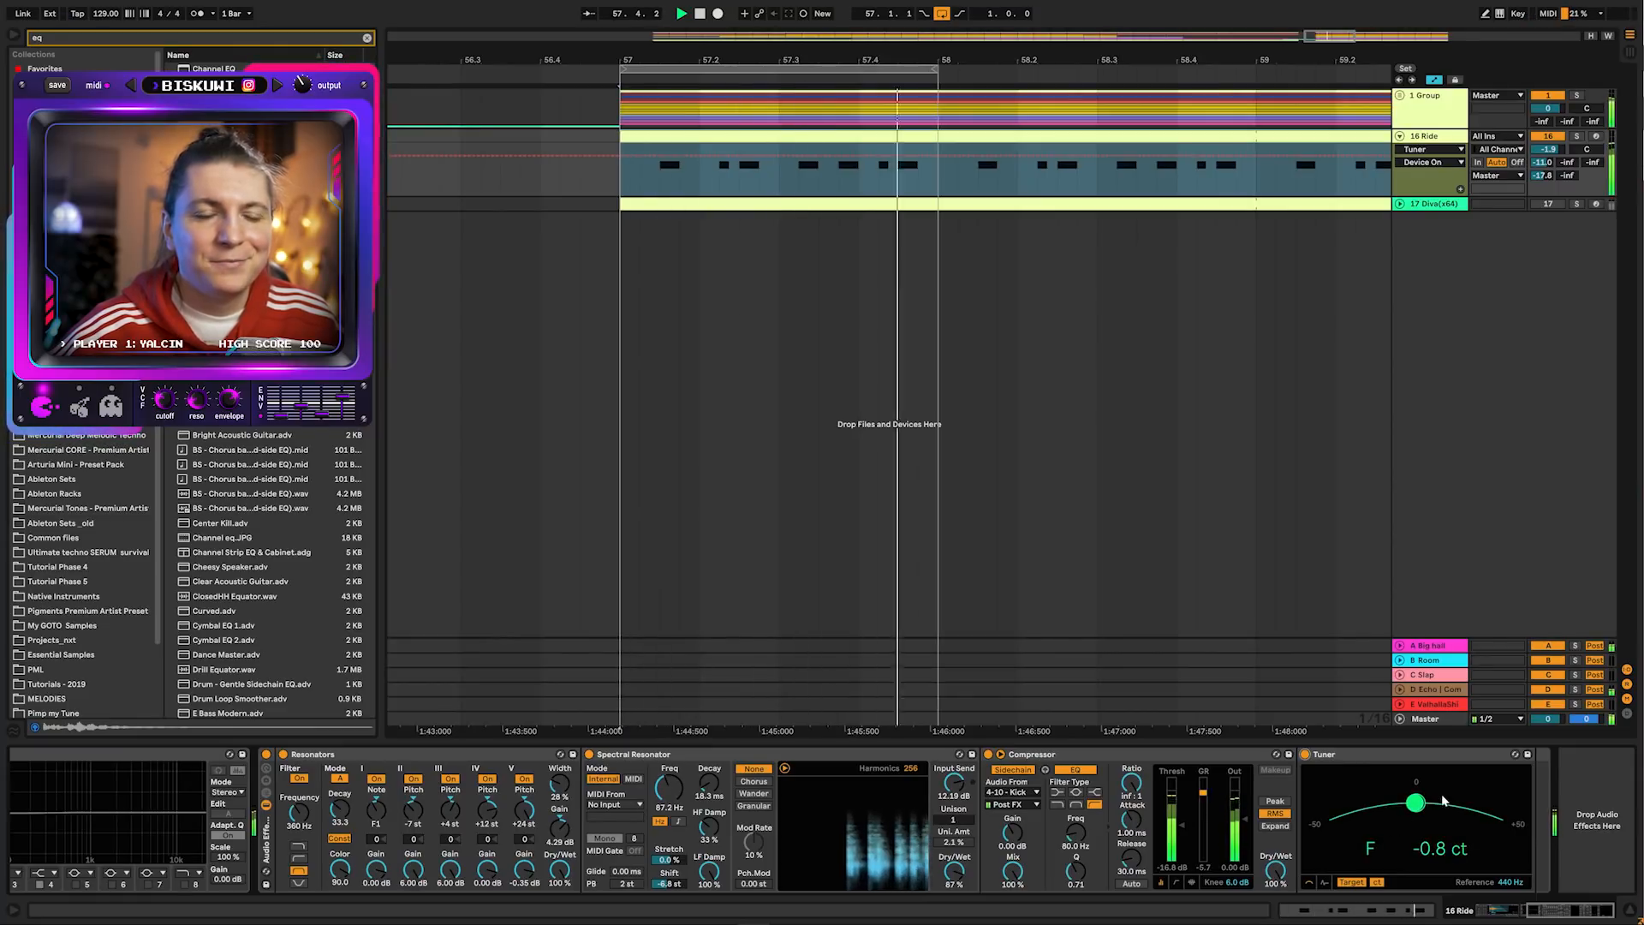
{"action": "key", "text": "space"}
Lower the Ride track volume to -7.2 dB and inspect its MIDI clip's notes
{"action": "left_click_drag", "start_coordinate": [1548, 149], "coordinate": [1548, 173]}
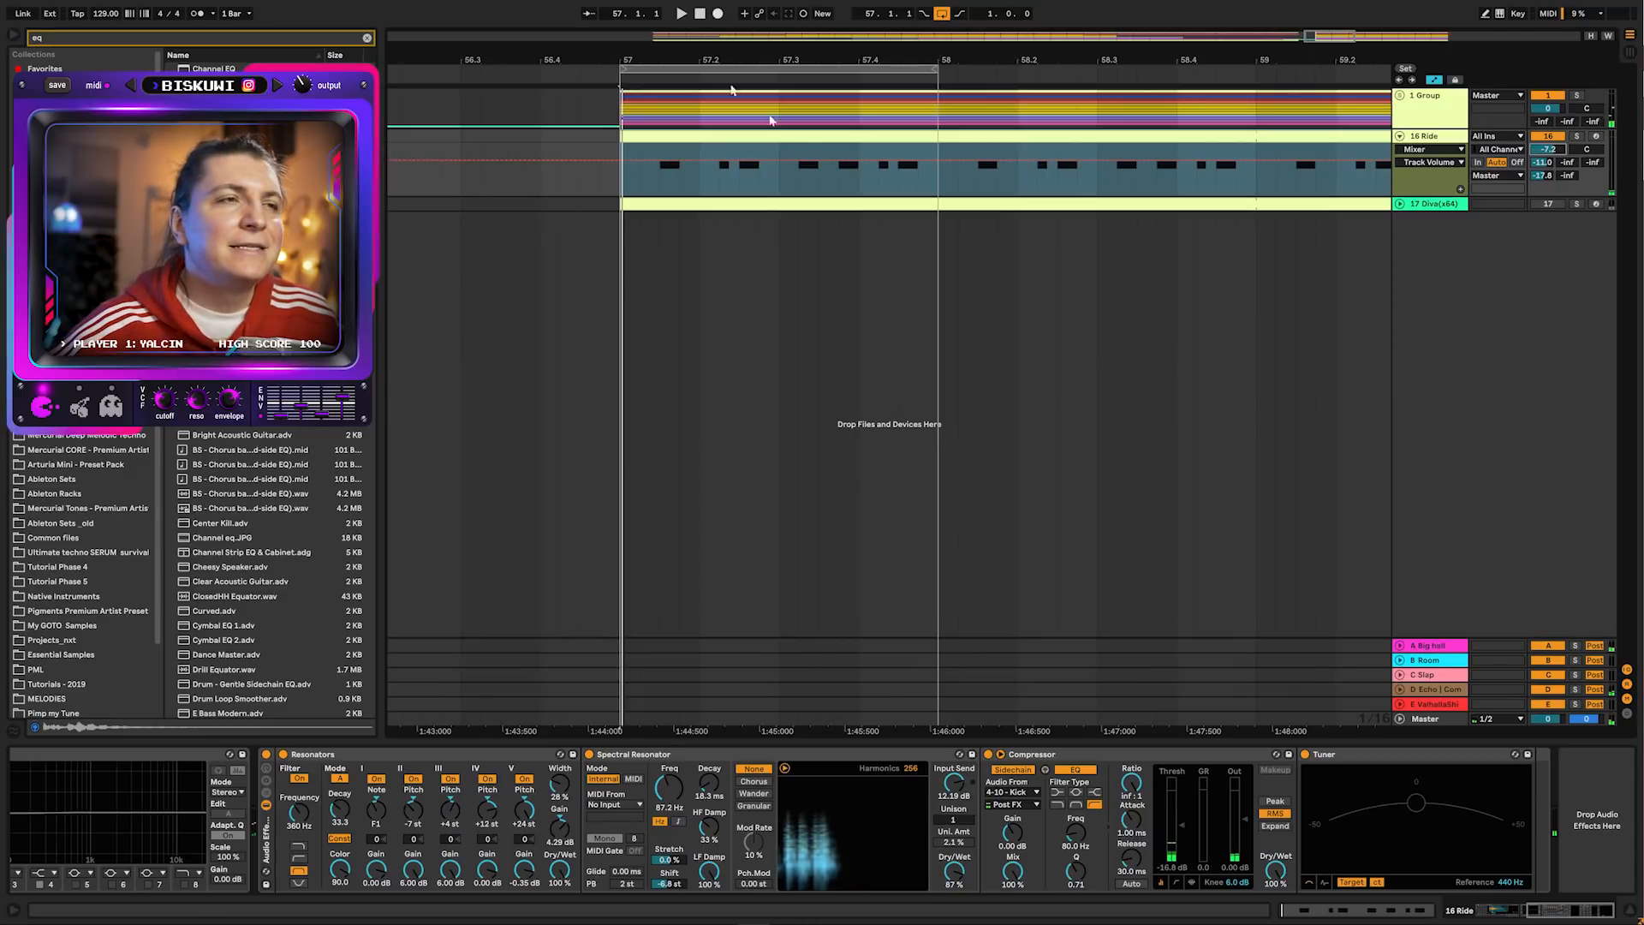
{"action": "double_click", "coordinate": [807, 136]}
{"action": "key", "text": "space"}
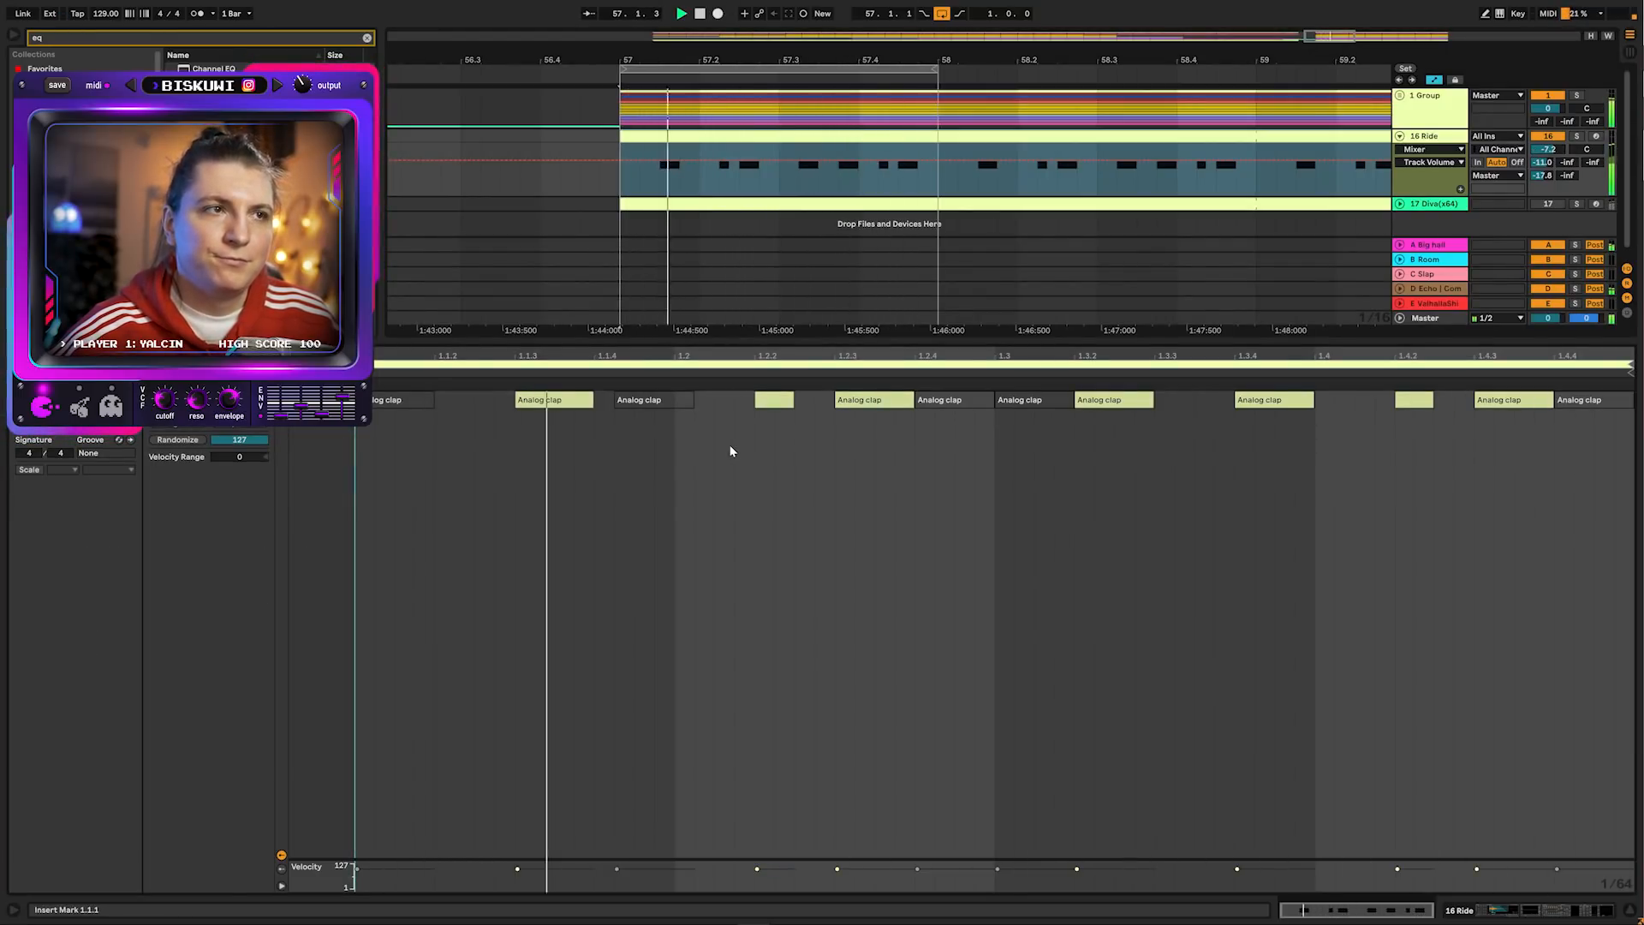
{"action": "key", "text": "space"}
{"action": "left_click", "coordinate": [1425, 190]}
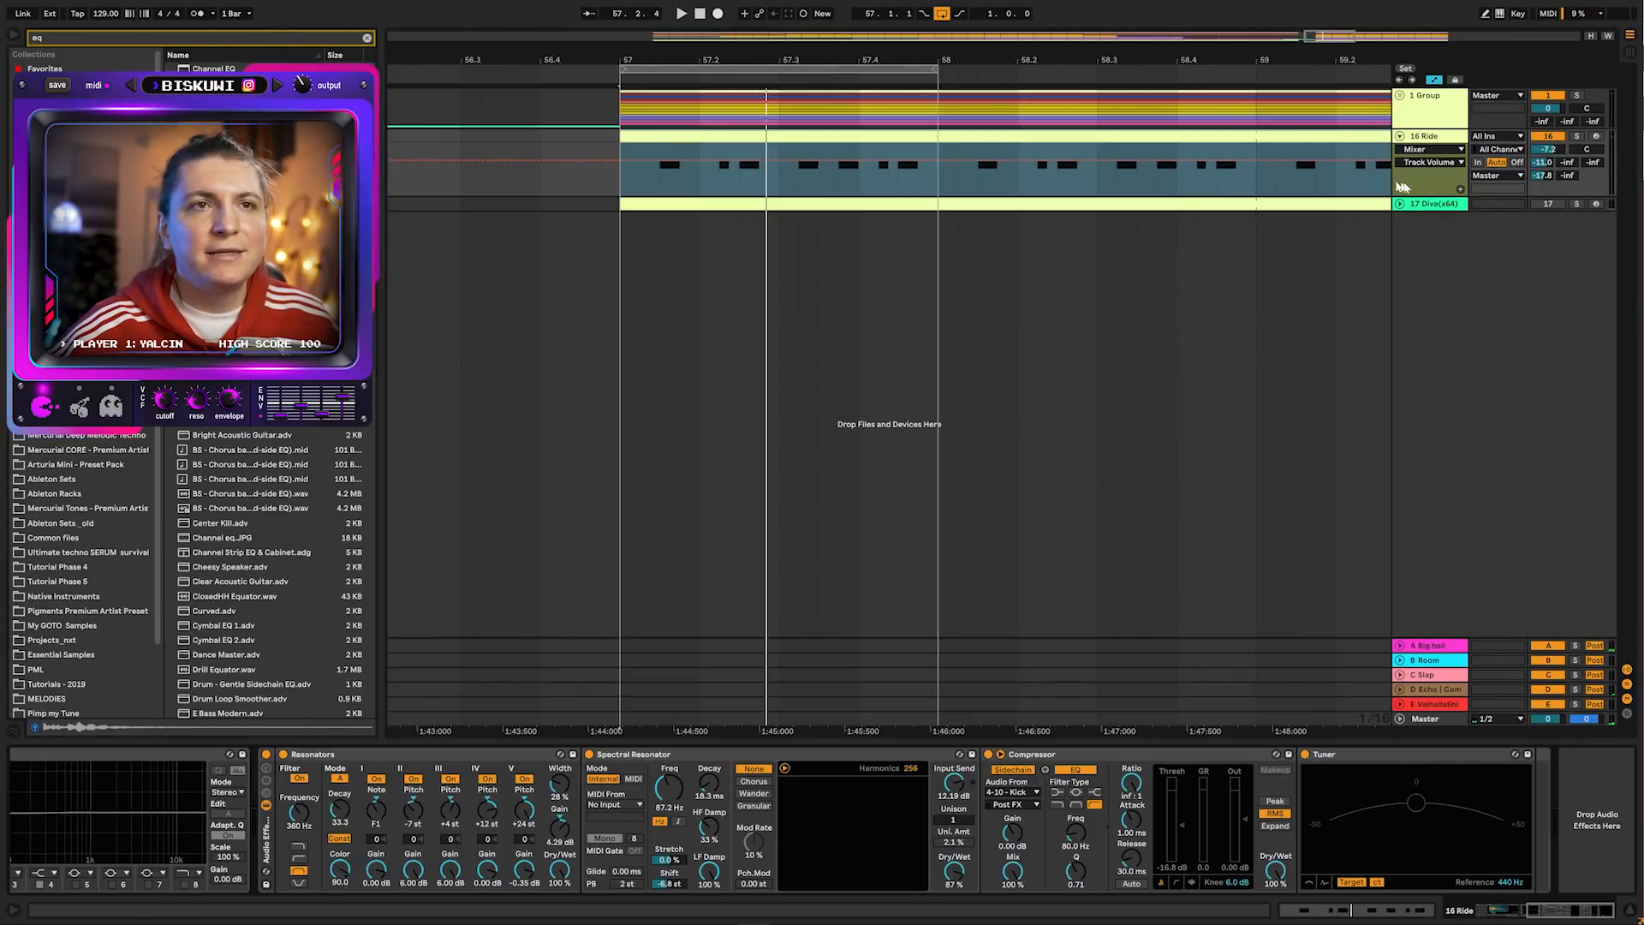
Select the Diva track and switch on its Spectral Resonator and Compressor
{"action": "left_click", "coordinate": [1490, 207]}
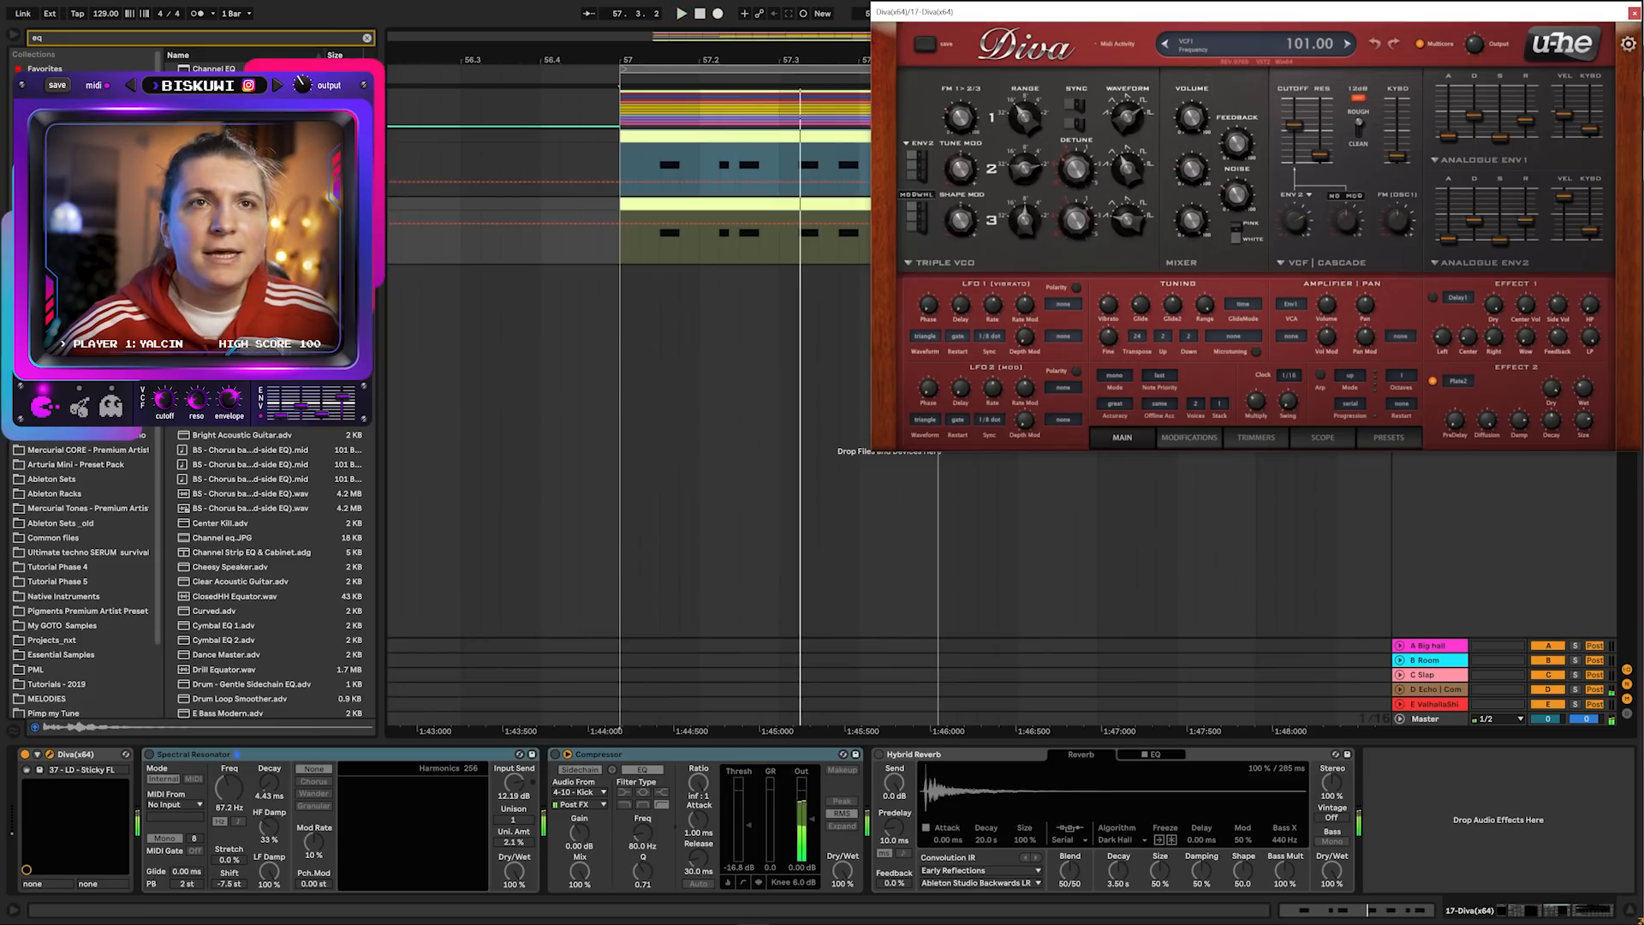
{"action": "left_click", "coordinate": [1634, 14]}
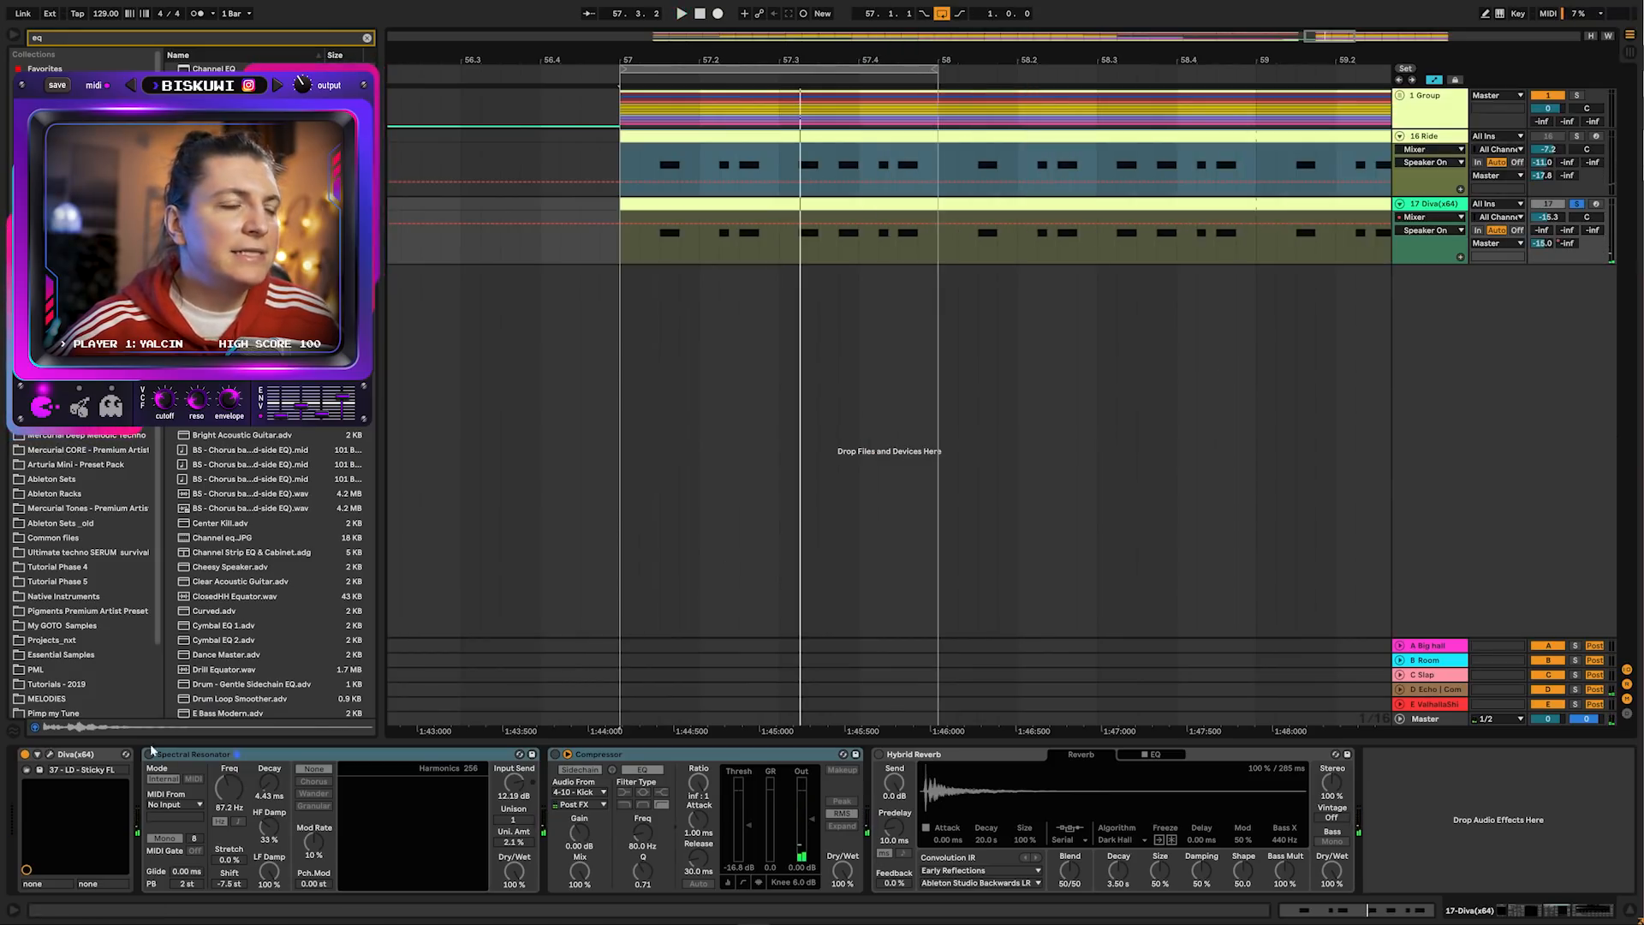
{"action": "left_click", "coordinate": [149, 757]}
{"action": "left_click", "coordinate": [608, 757]}
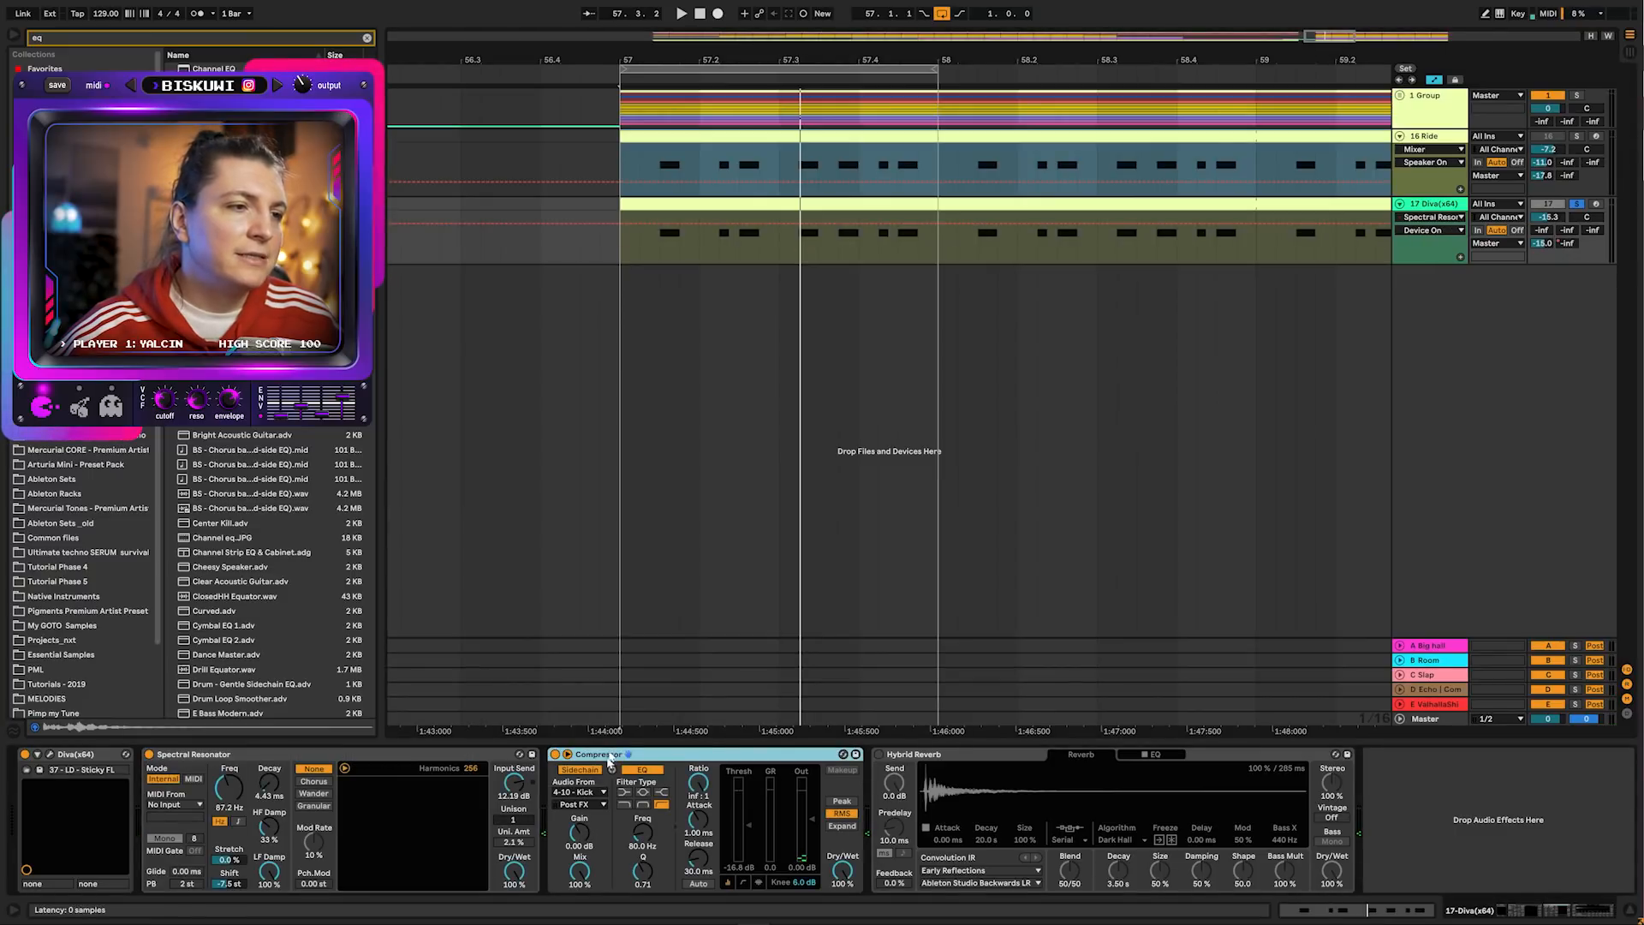
{"action": "key", "text": "space"}
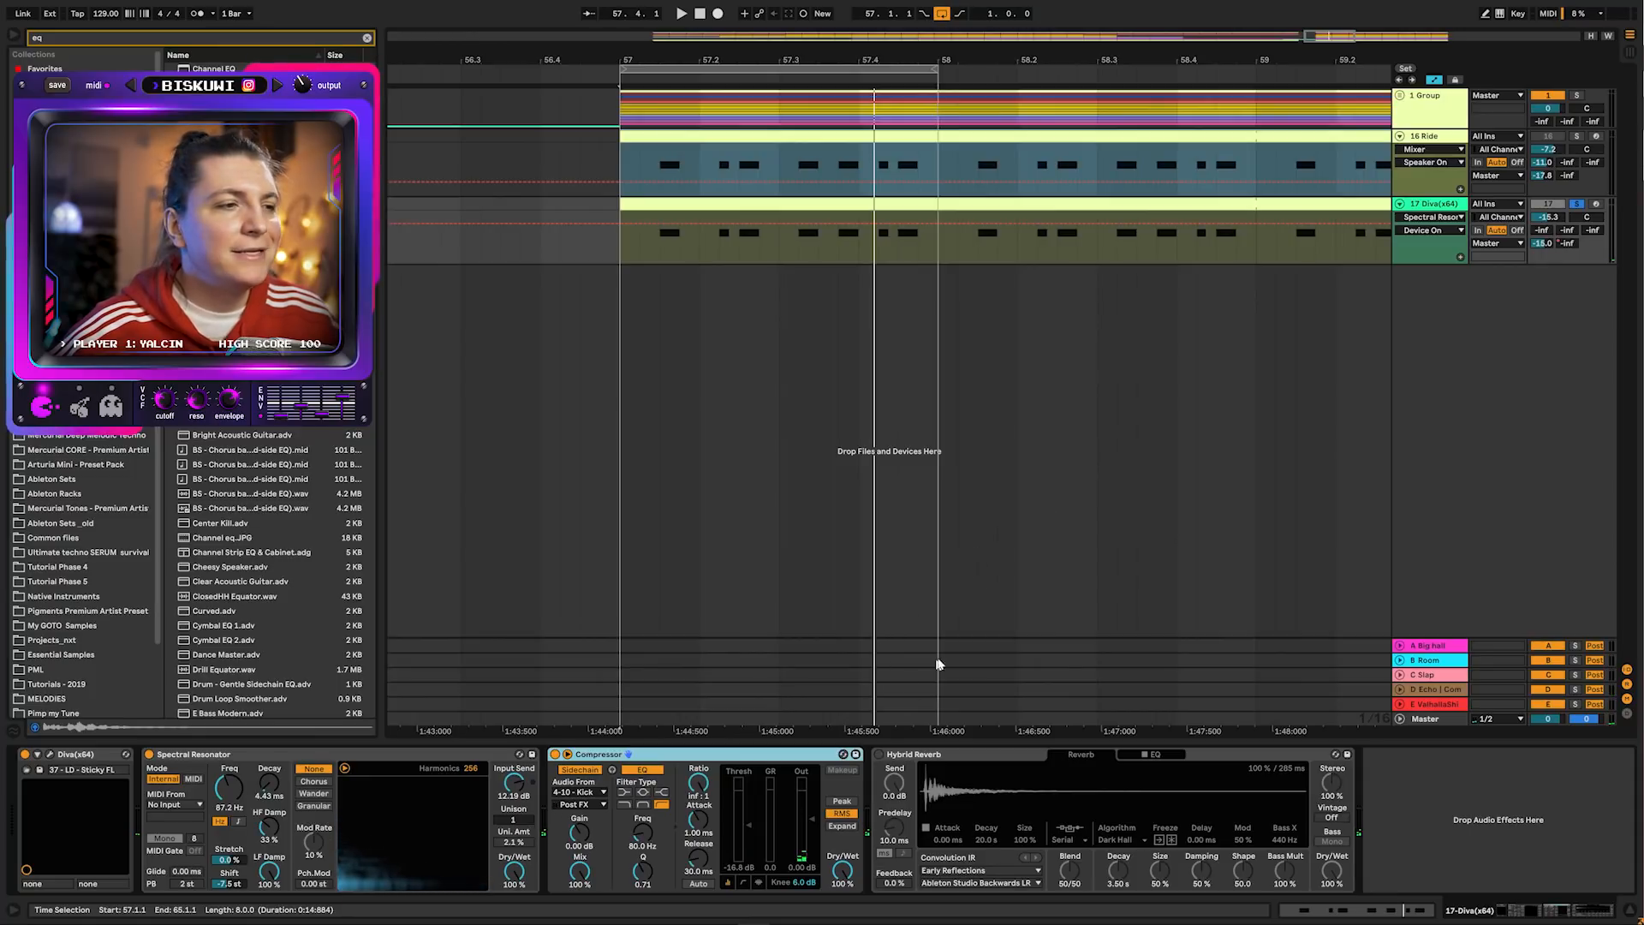
Sweep the Diva track's Spectral Resonator shift upward while playing
{"action": "key", "text": "space"}
{"action": "left_click_drag", "start_coordinate": [228, 885], "coordinate": [228, 803]}
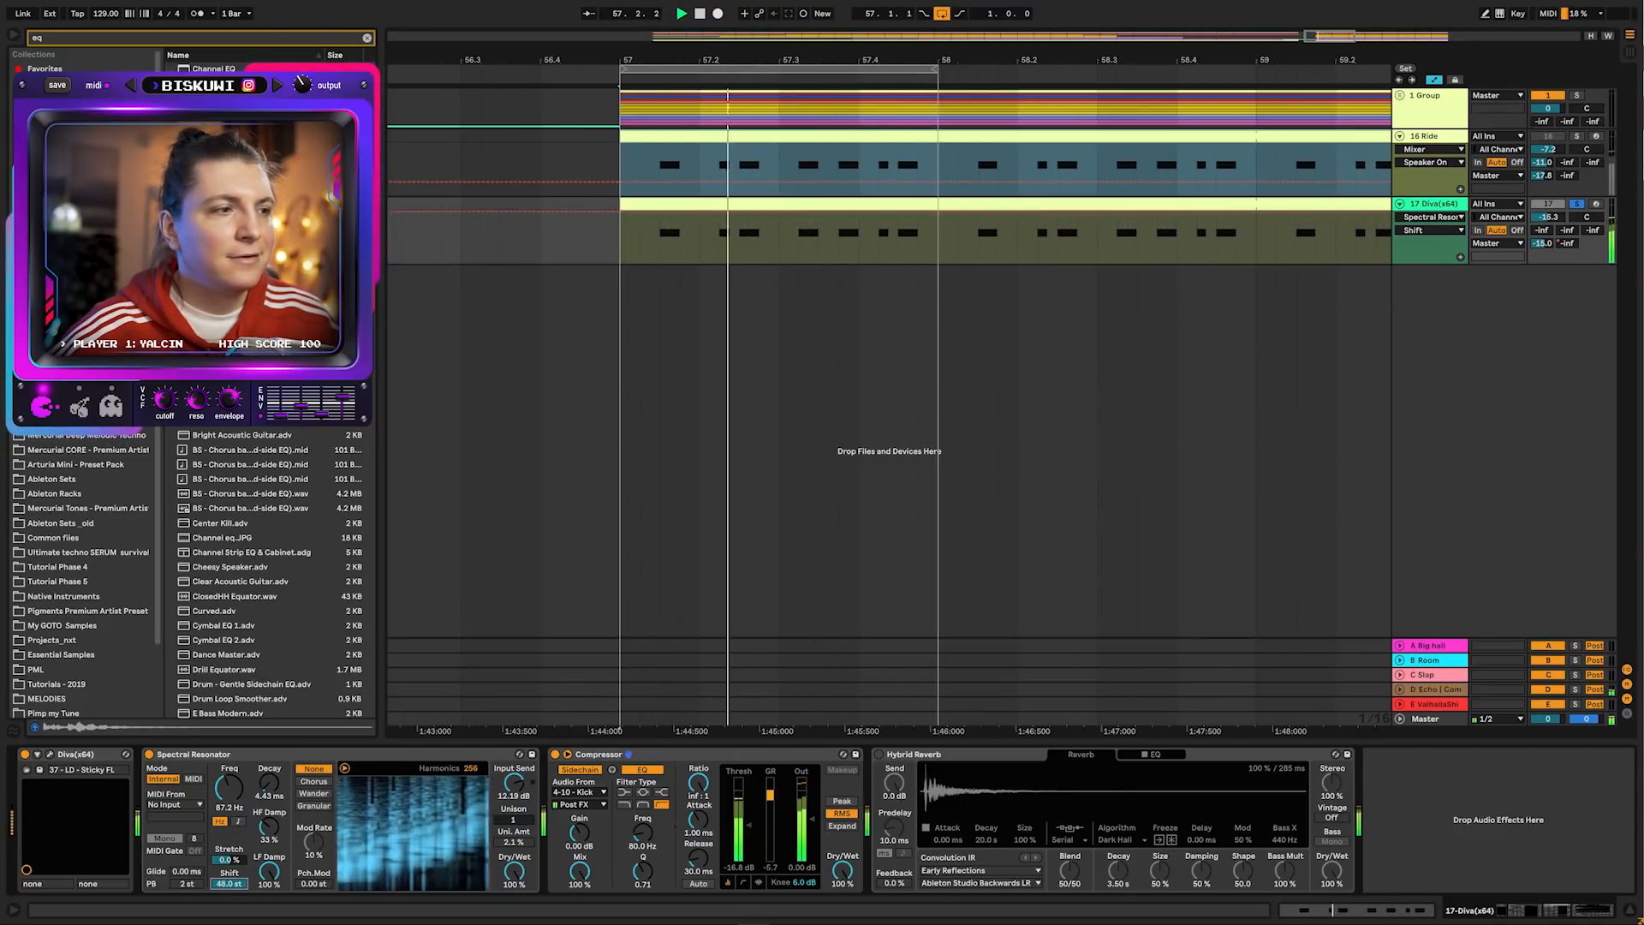
{"action": "key", "text": "space"}
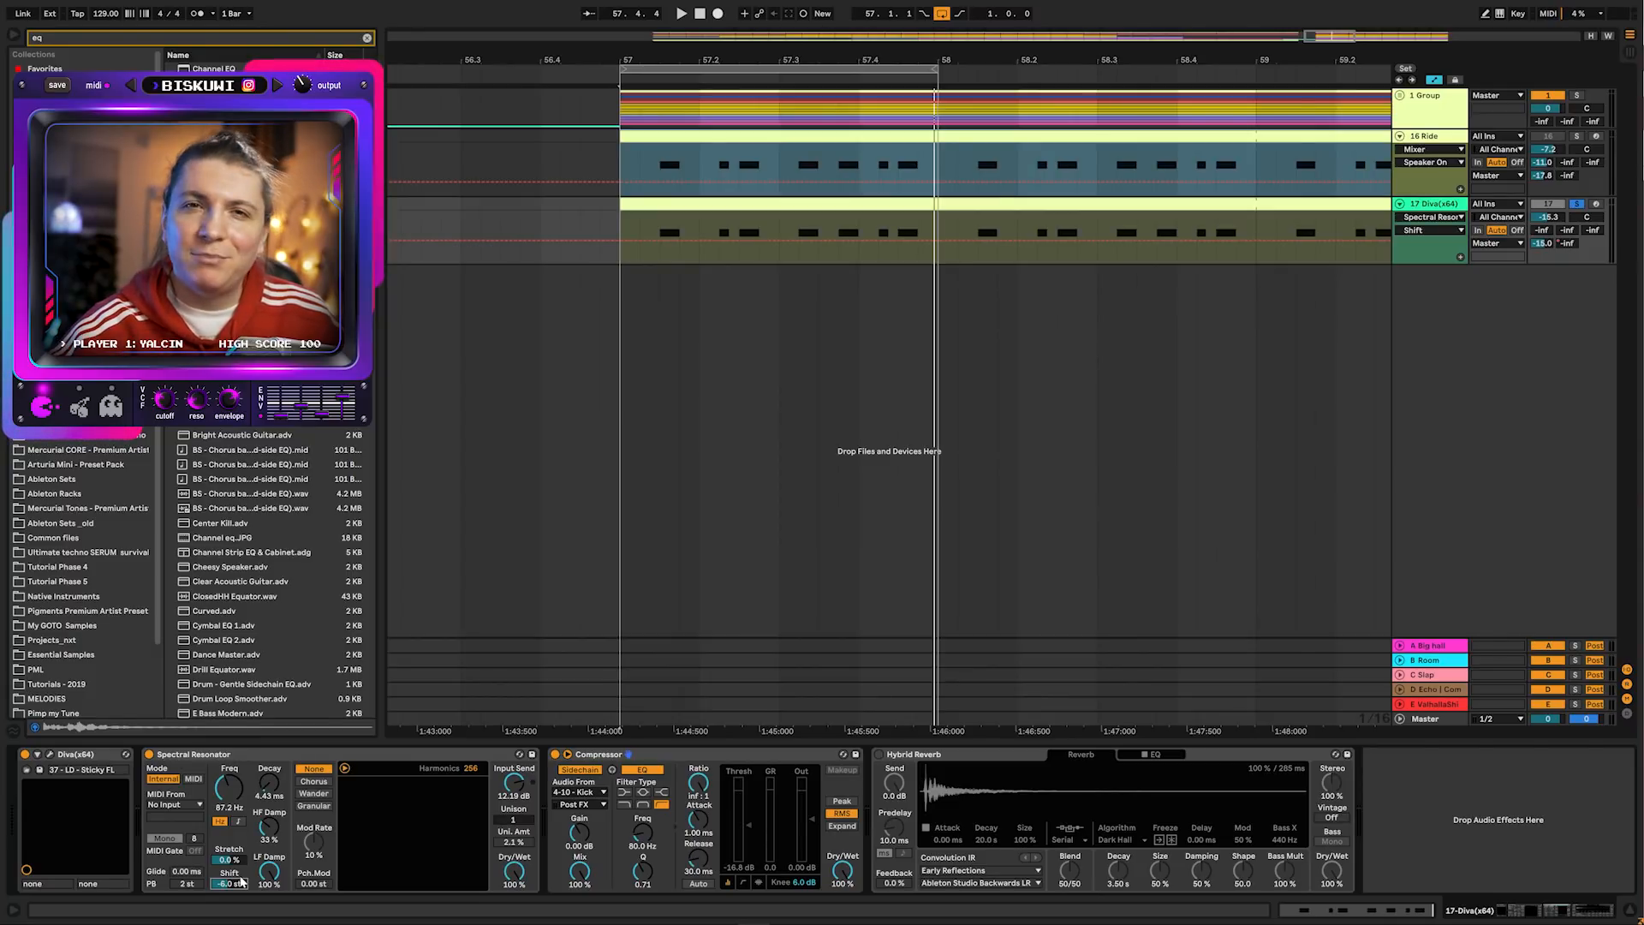
Set the Spectral Resonator shift to -3.0 st, bypassing and re-enabling Hybrid Reverb to compare
{"action": "left_click", "coordinate": [881, 755]}
{"action": "key", "text": "space"}
{"action": "mouse_move", "coordinate": [229, 884]}
{"action": "left_mouse_down"}
{"action": "mouse_move", "coordinate": [230, 797]}
{"action": "mouse_move", "coordinate": [230, 898]}
{"action": "left_mouse_up"}
{"action": "left_click", "coordinate": [880, 755]}
{"action": "key", "text": "space"}
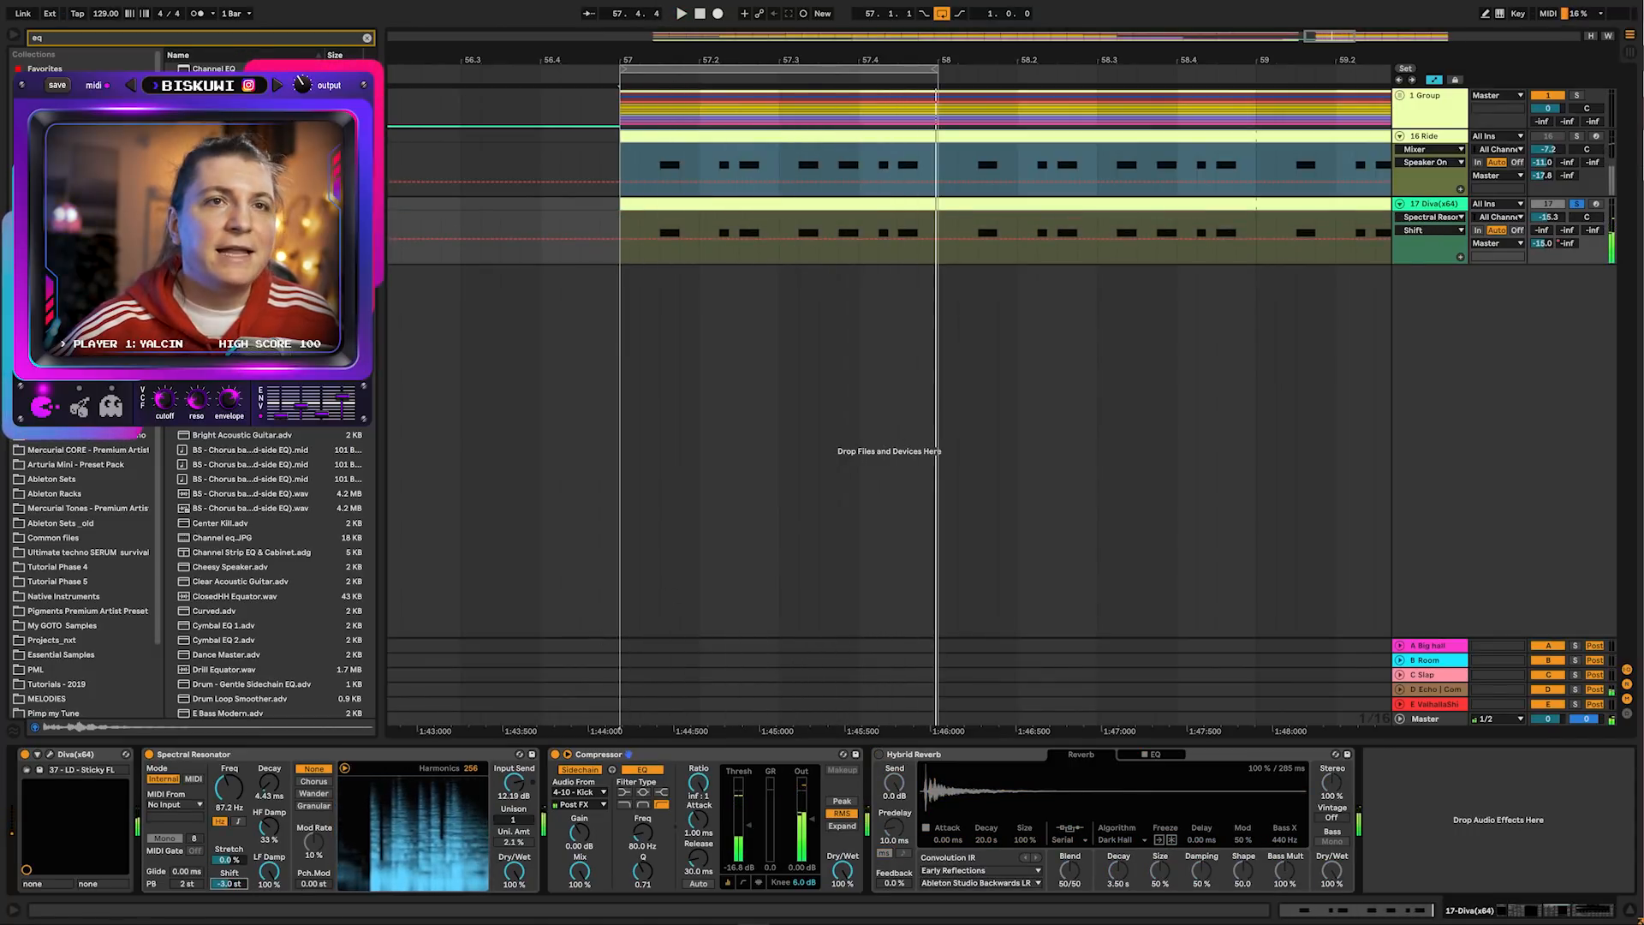
Lower the Ride track volume slightly and solo the Diva track
{"action": "left_click", "coordinate": [1576, 136]}
{"action": "left_click", "coordinate": [1578, 138]}
{"action": "key", "text": "space"}
{"action": "left_click_drag", "start_coordinate": [1548, 149], "coordinate": [1548, 154]}
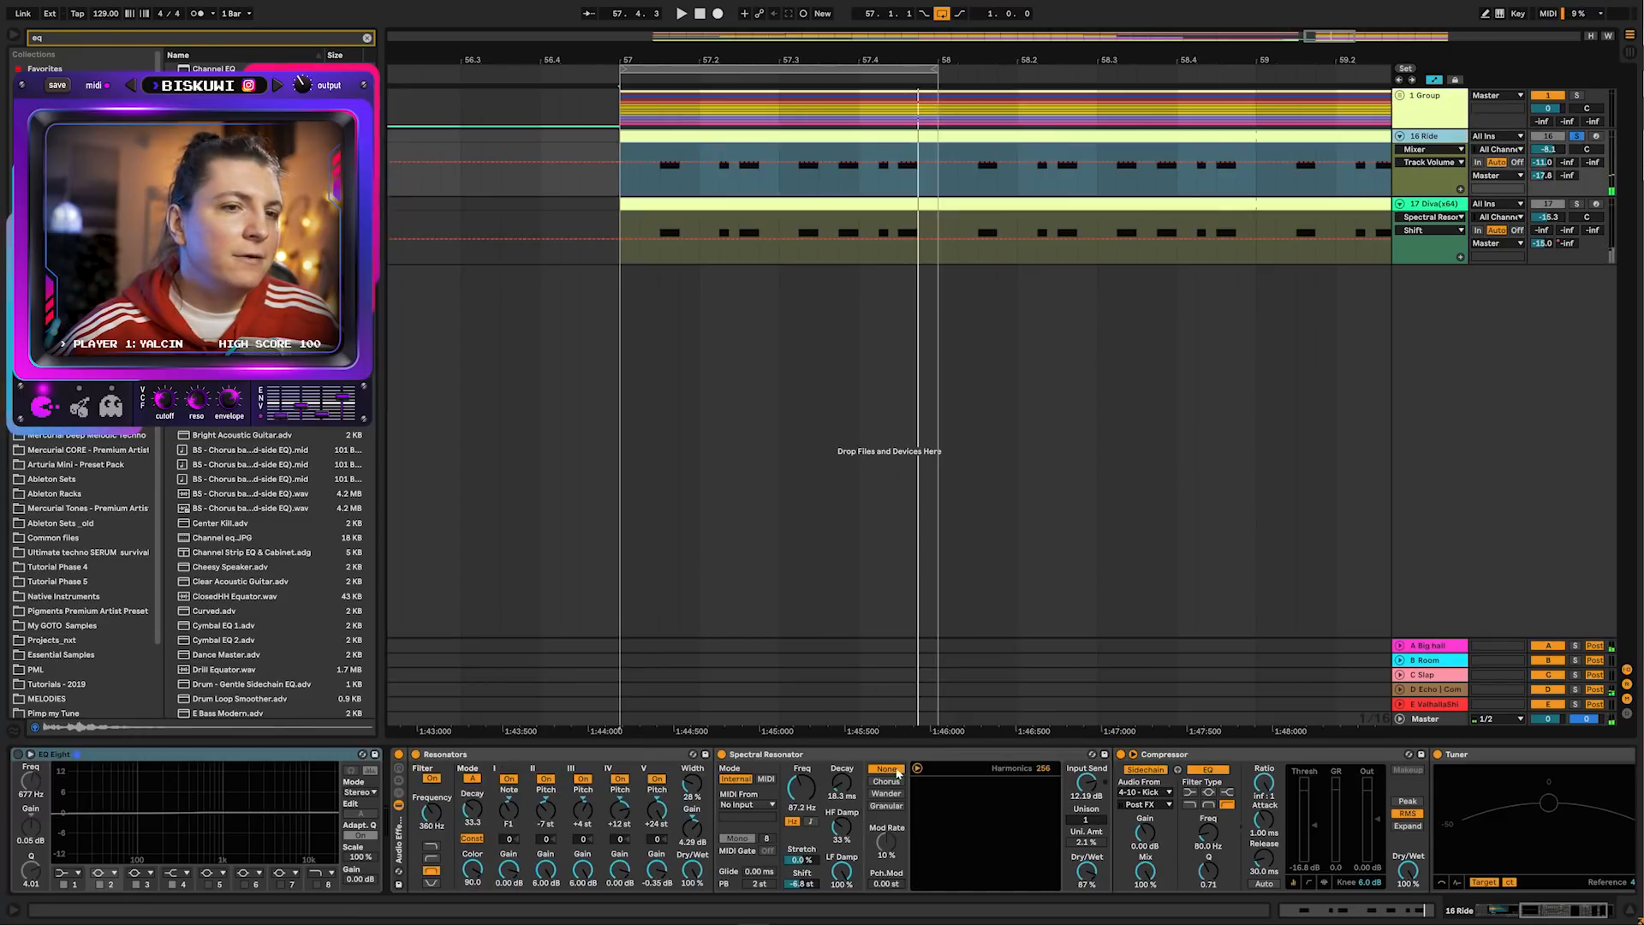
{"action": "key", "text": "space"}
{"action": "left_click", "coordinate": [1576, 203], "text": "ctrl"}
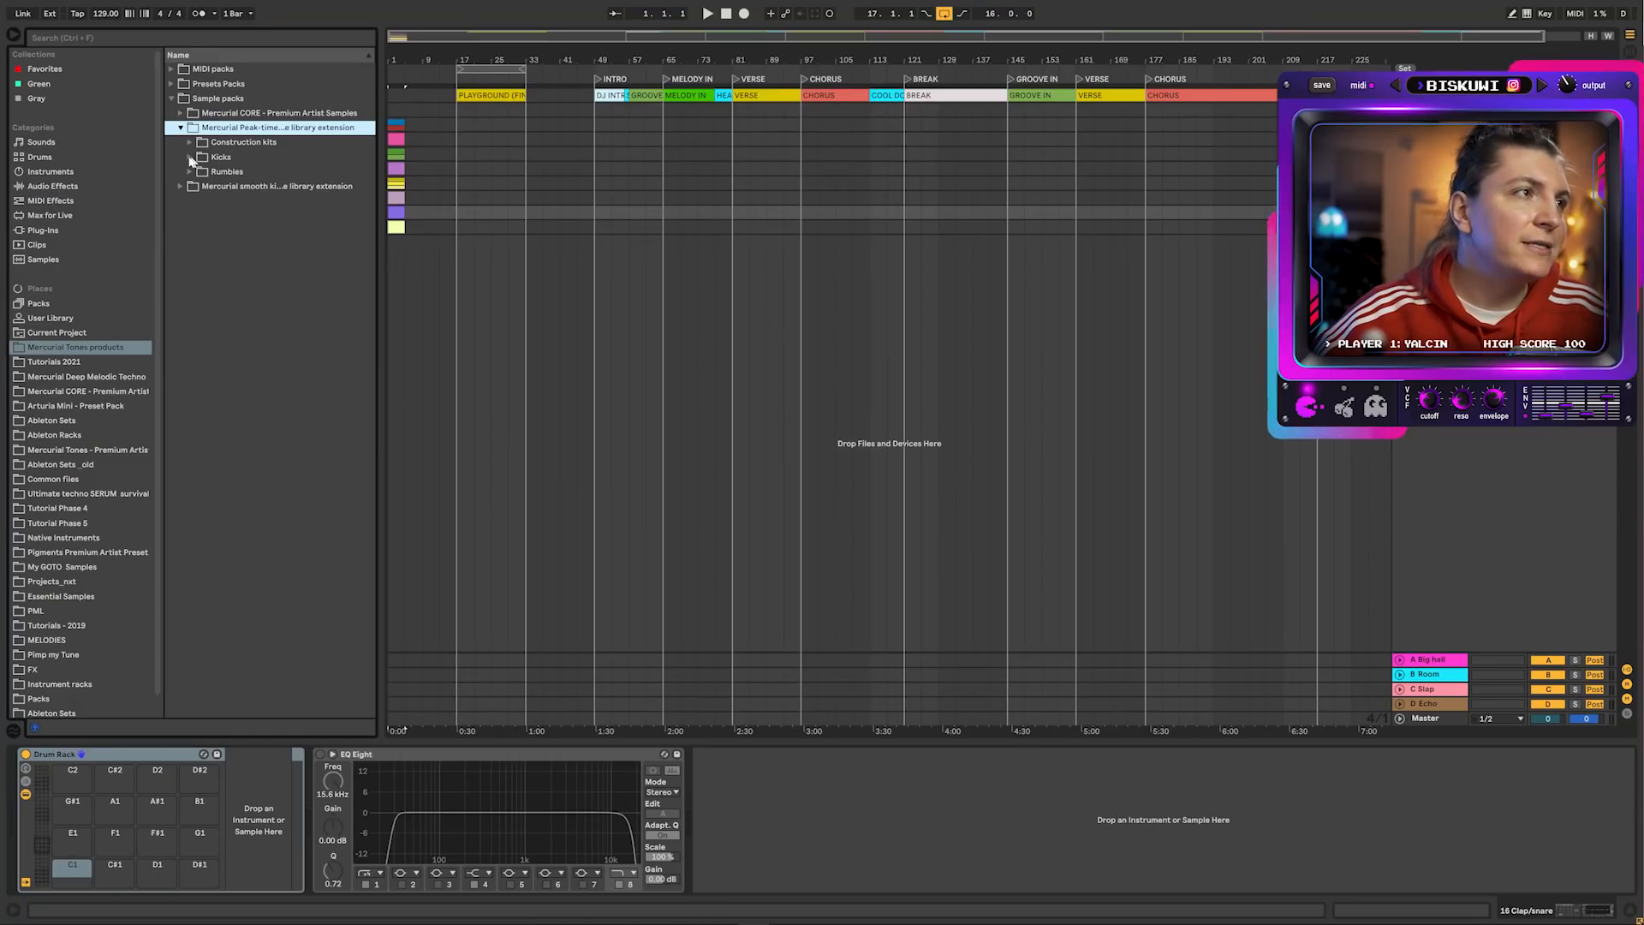
Browse the Kicks sample folder and preview 11 - F.wav
{"action": "left_click", "coordinate": [190, 157]}
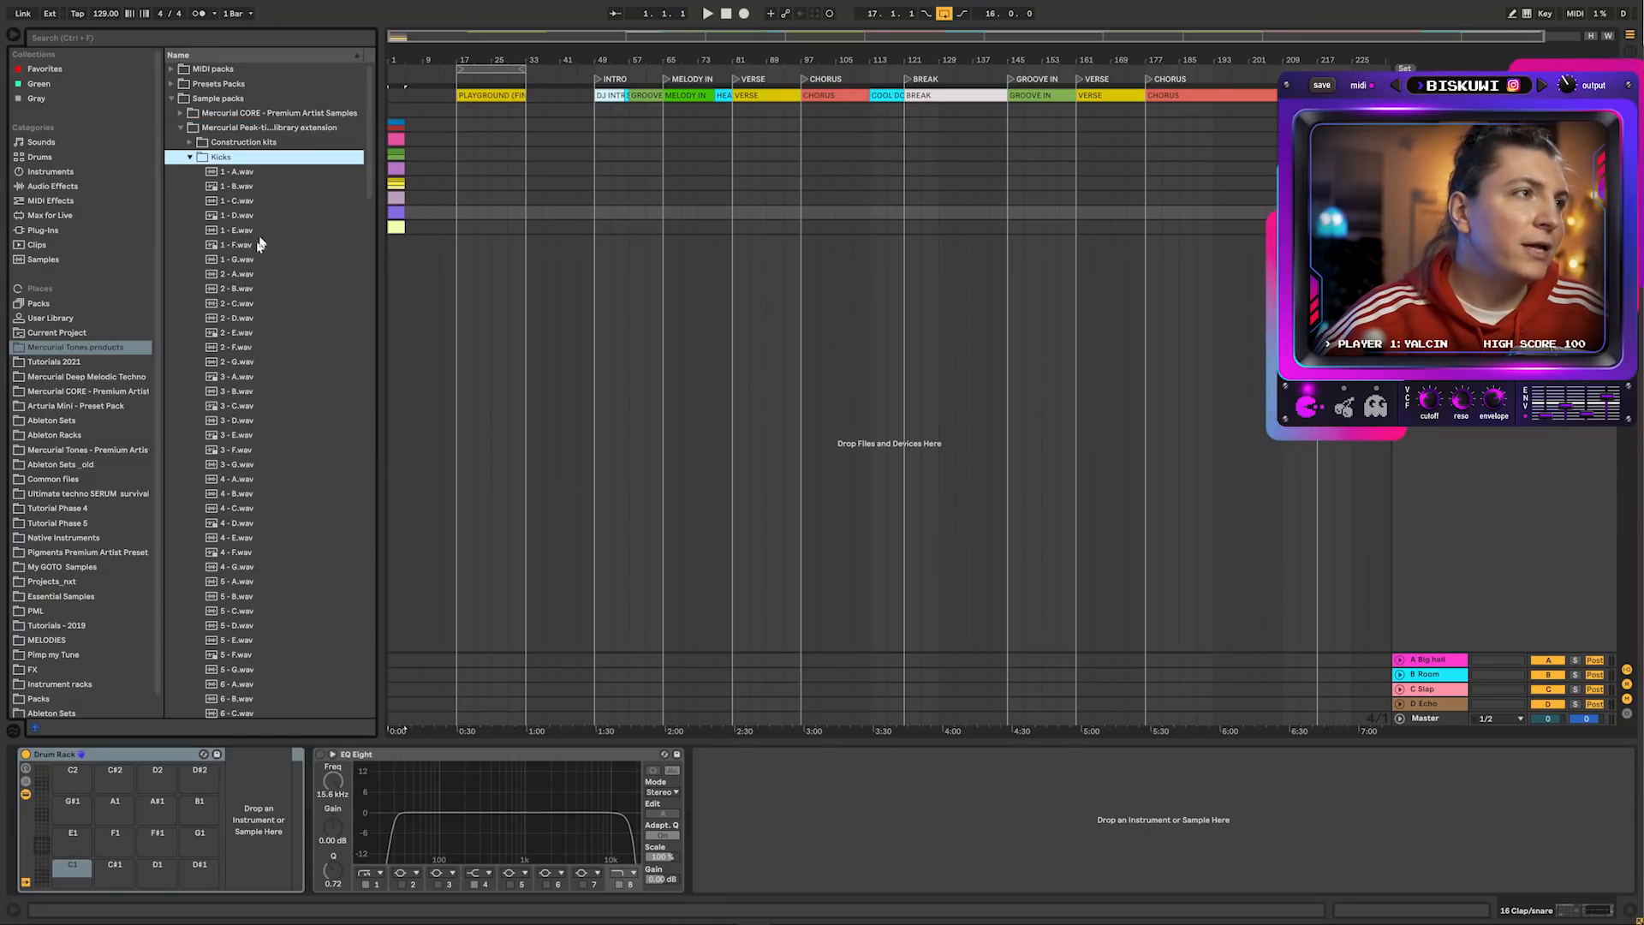
{"action": "scroll", "coordinate": [256, 195], "scroll_direction": "down", "scroll_amount": 2}
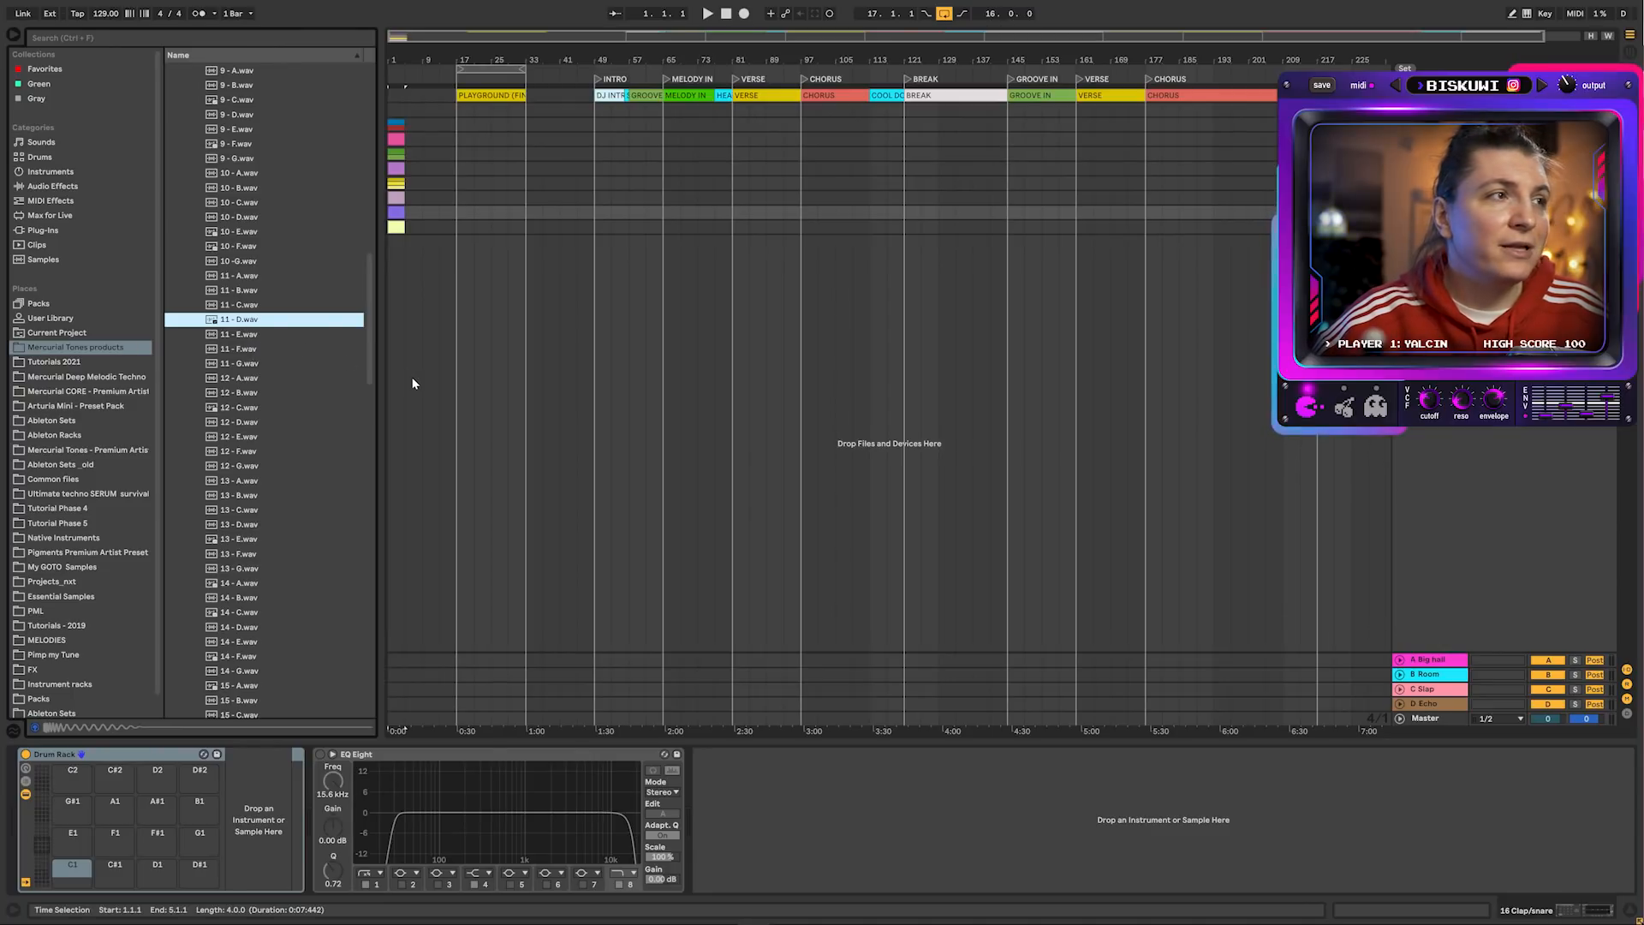
{"action": "left_click", "coordinate": [250, 349]}
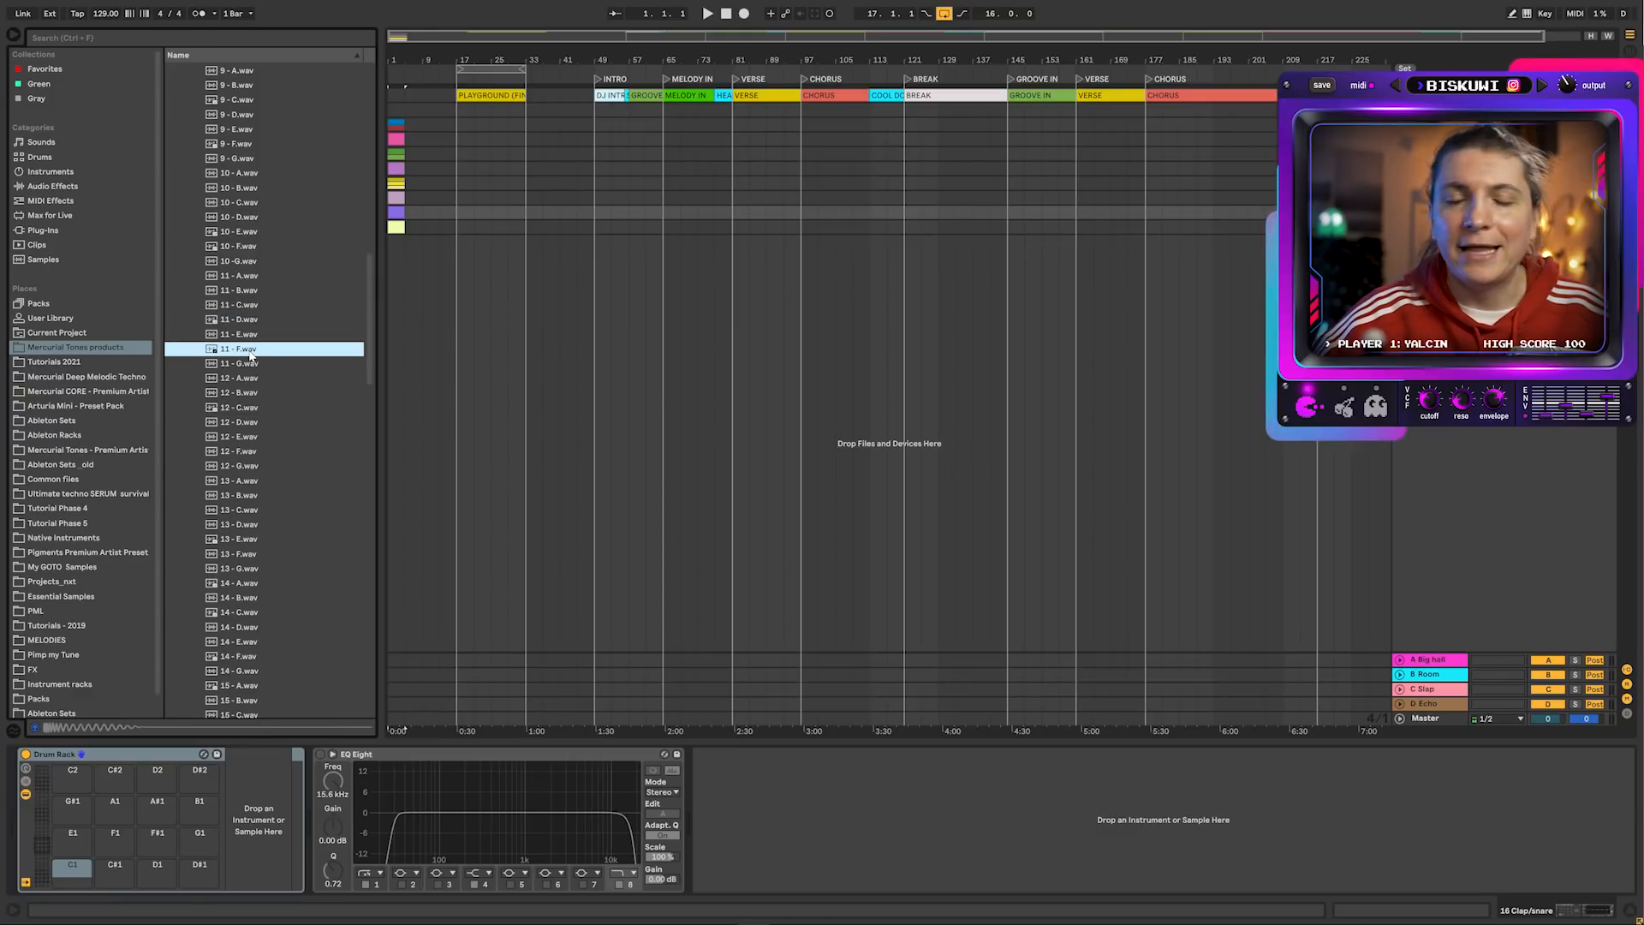
{"action": "left_click_drag", "start_coordinate": [370, 286], "coordinate": [339, 98]}
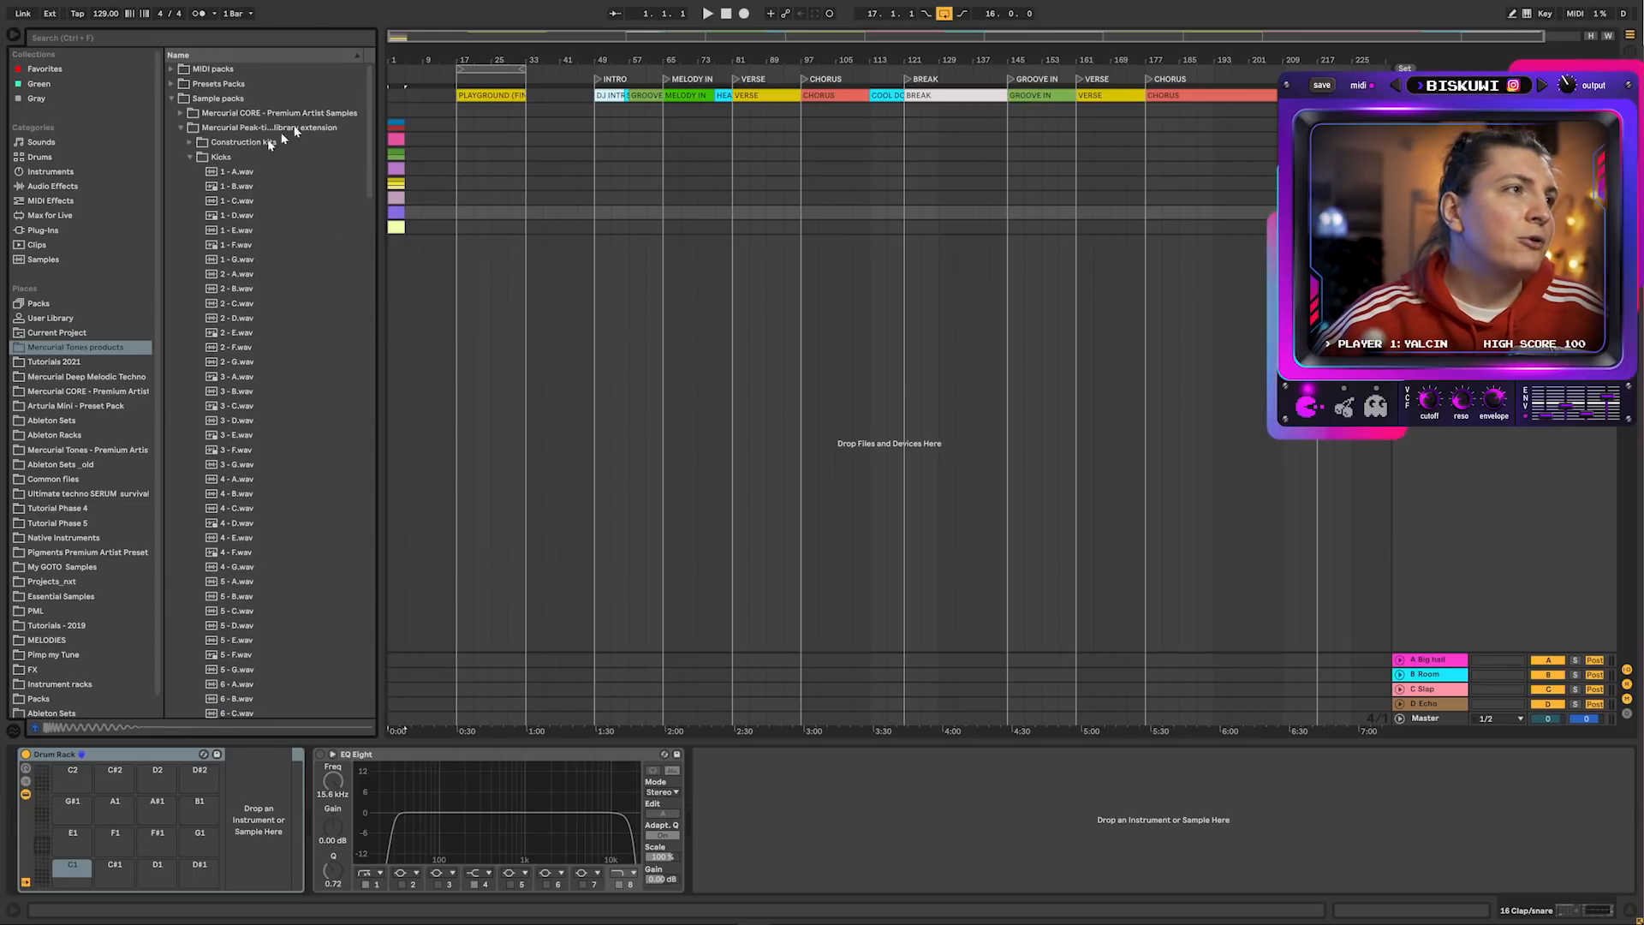
Open construction kit Kit 8 and preview its Drone pads, Off hat and Mixdown (130) (E) samples
{"action": "left_click", "coordinate": [189, 158]}
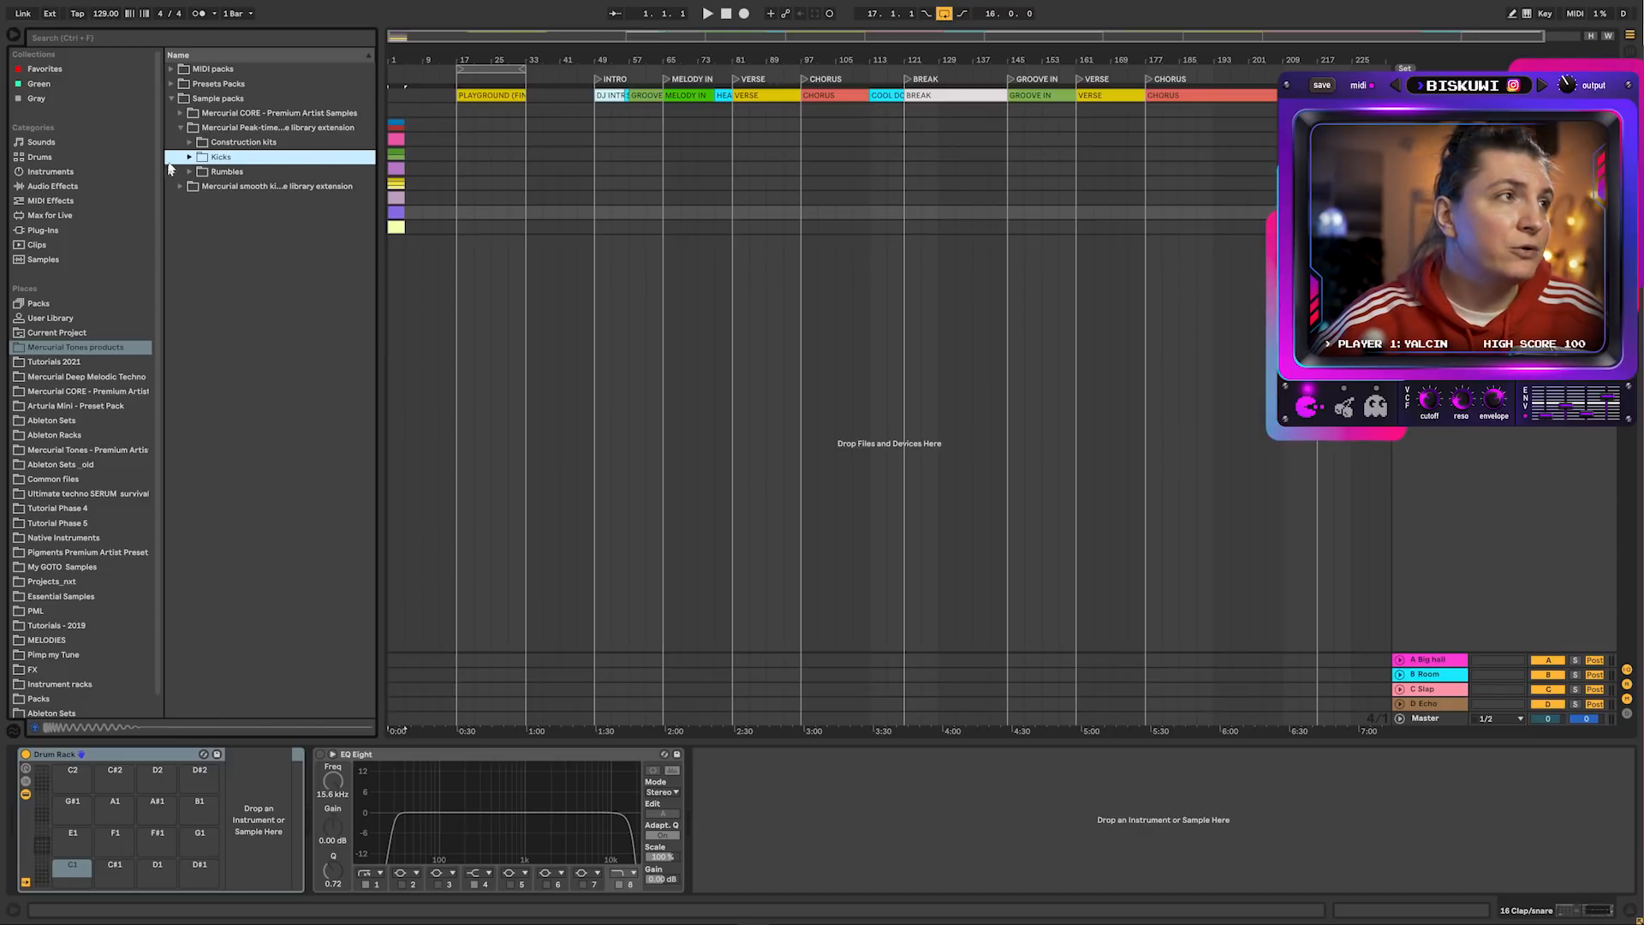
{"action": "left_click", "coordinate": [191, 142]}
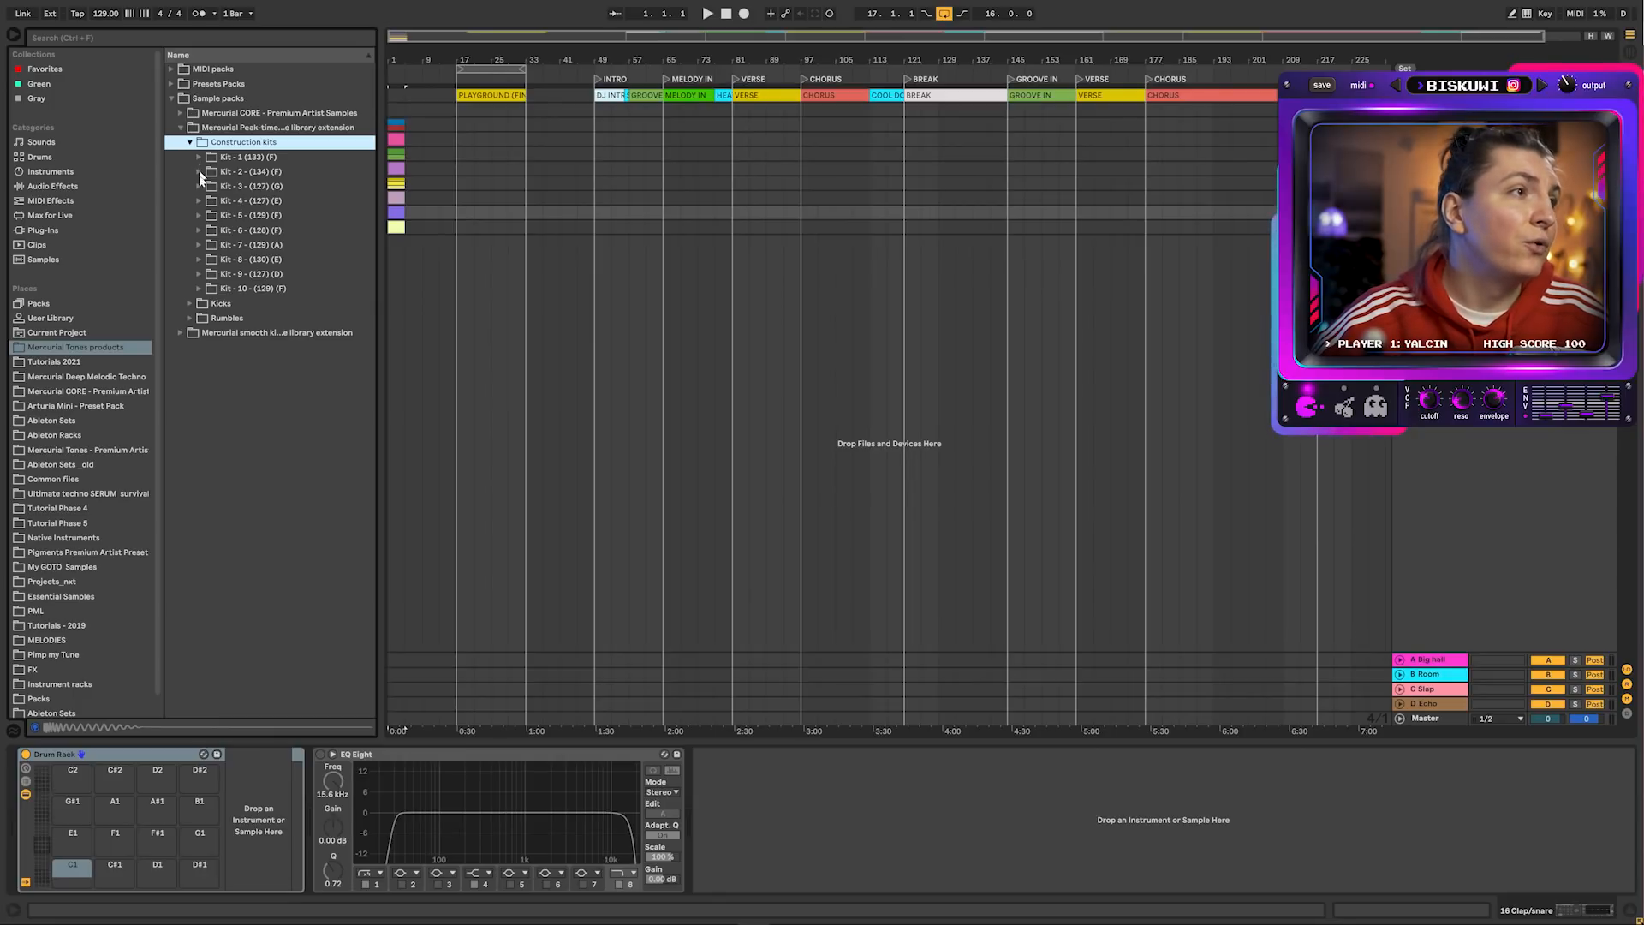
{"action": "left_click", "coordinate": [208, 261]}
{"action": "left_click", "coordinate": [200, 260]}
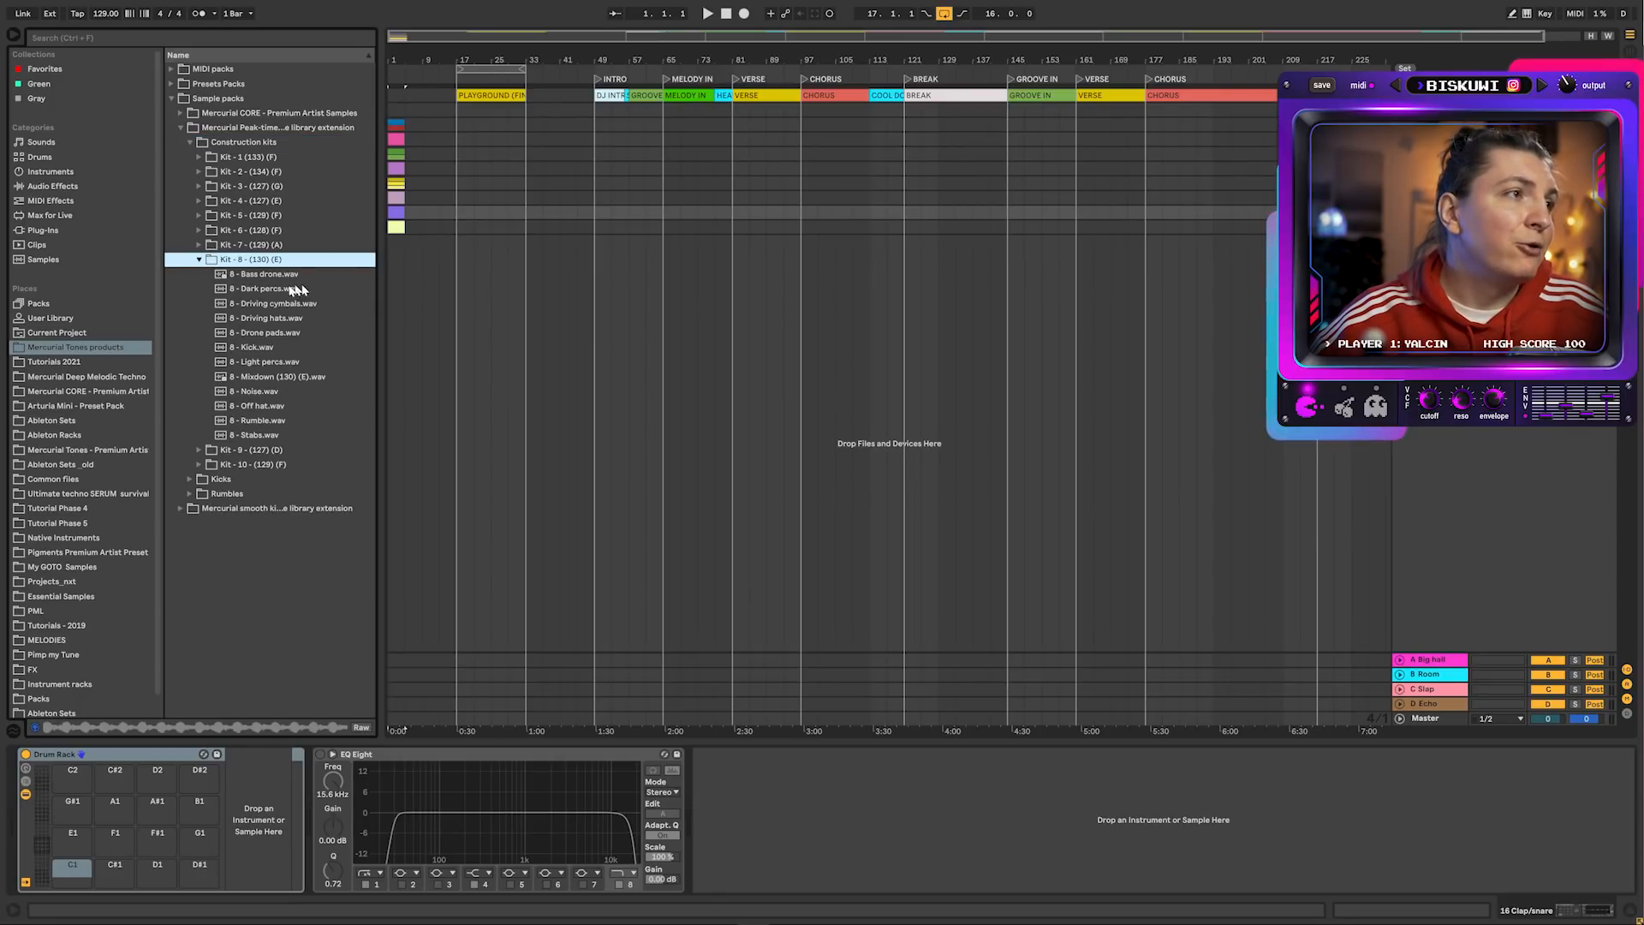
{"action": "left_click", "coordinate": [275, 332]}
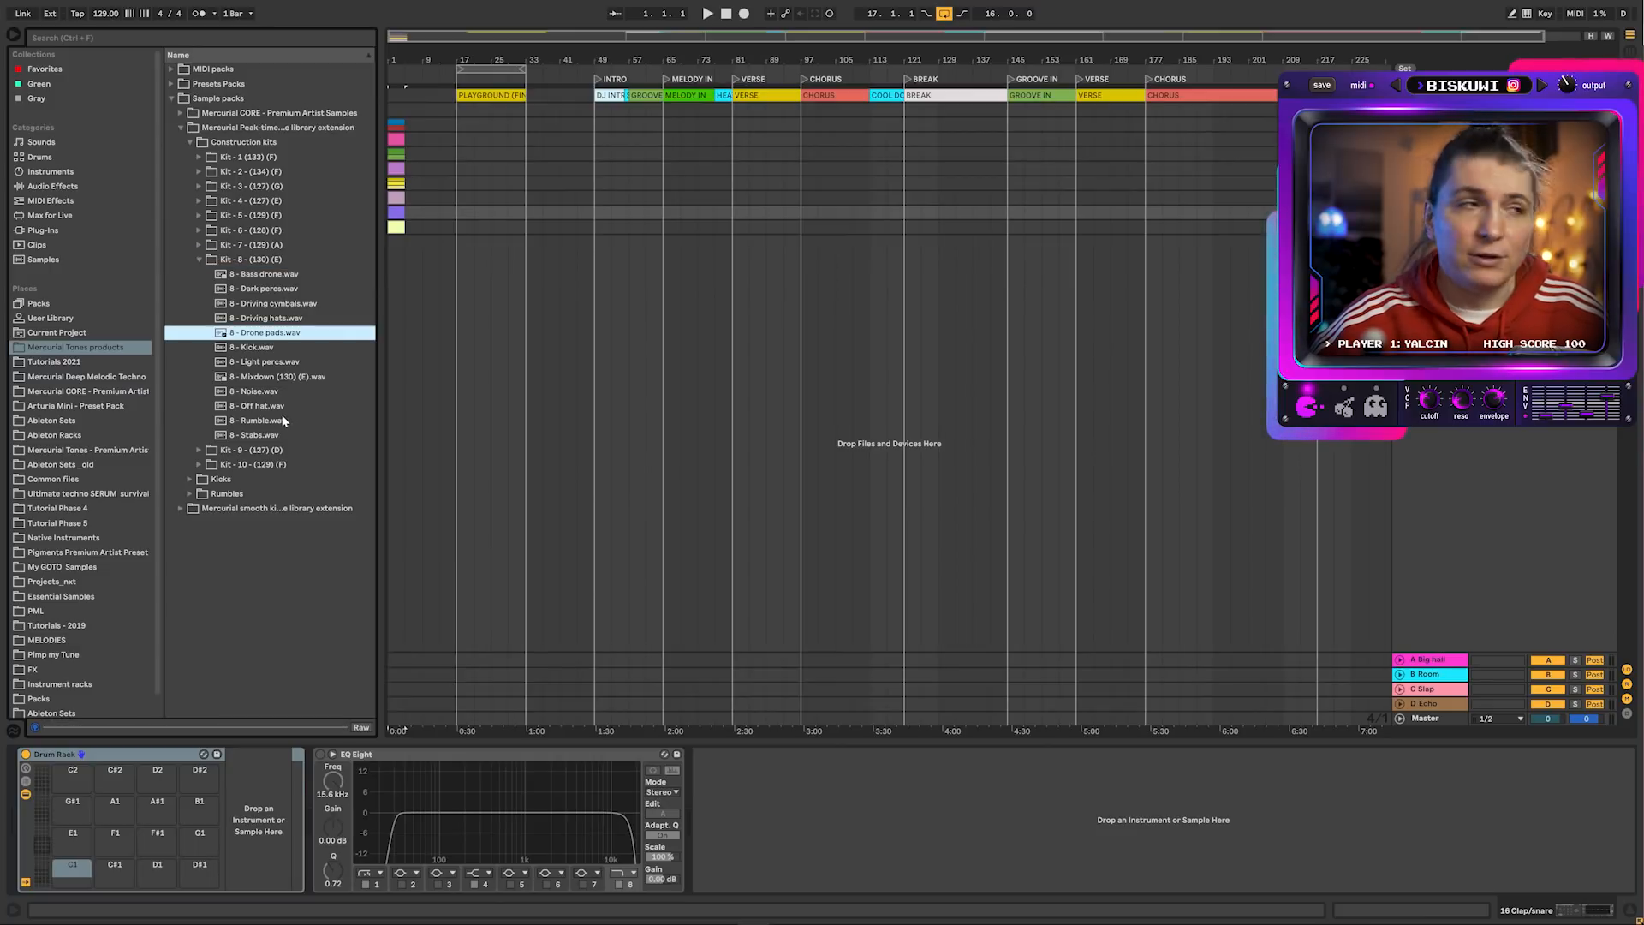
{"action": "left_click", "coordinate": [279, 408]}
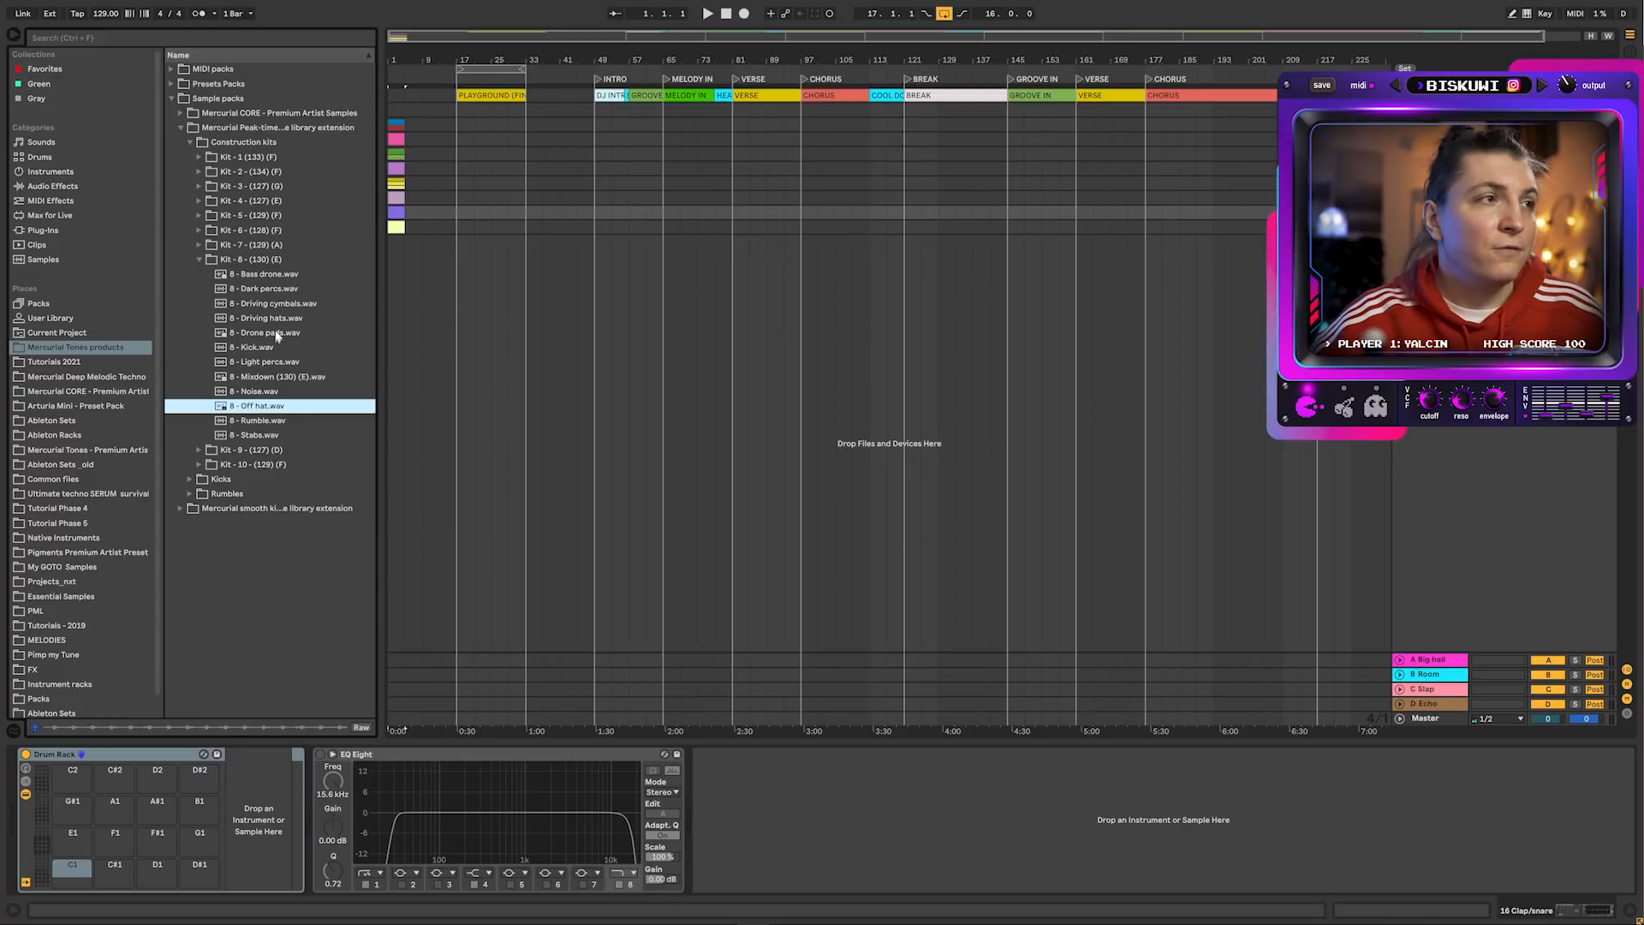
{"action": "left_click", "coordinate": [300, 380]}
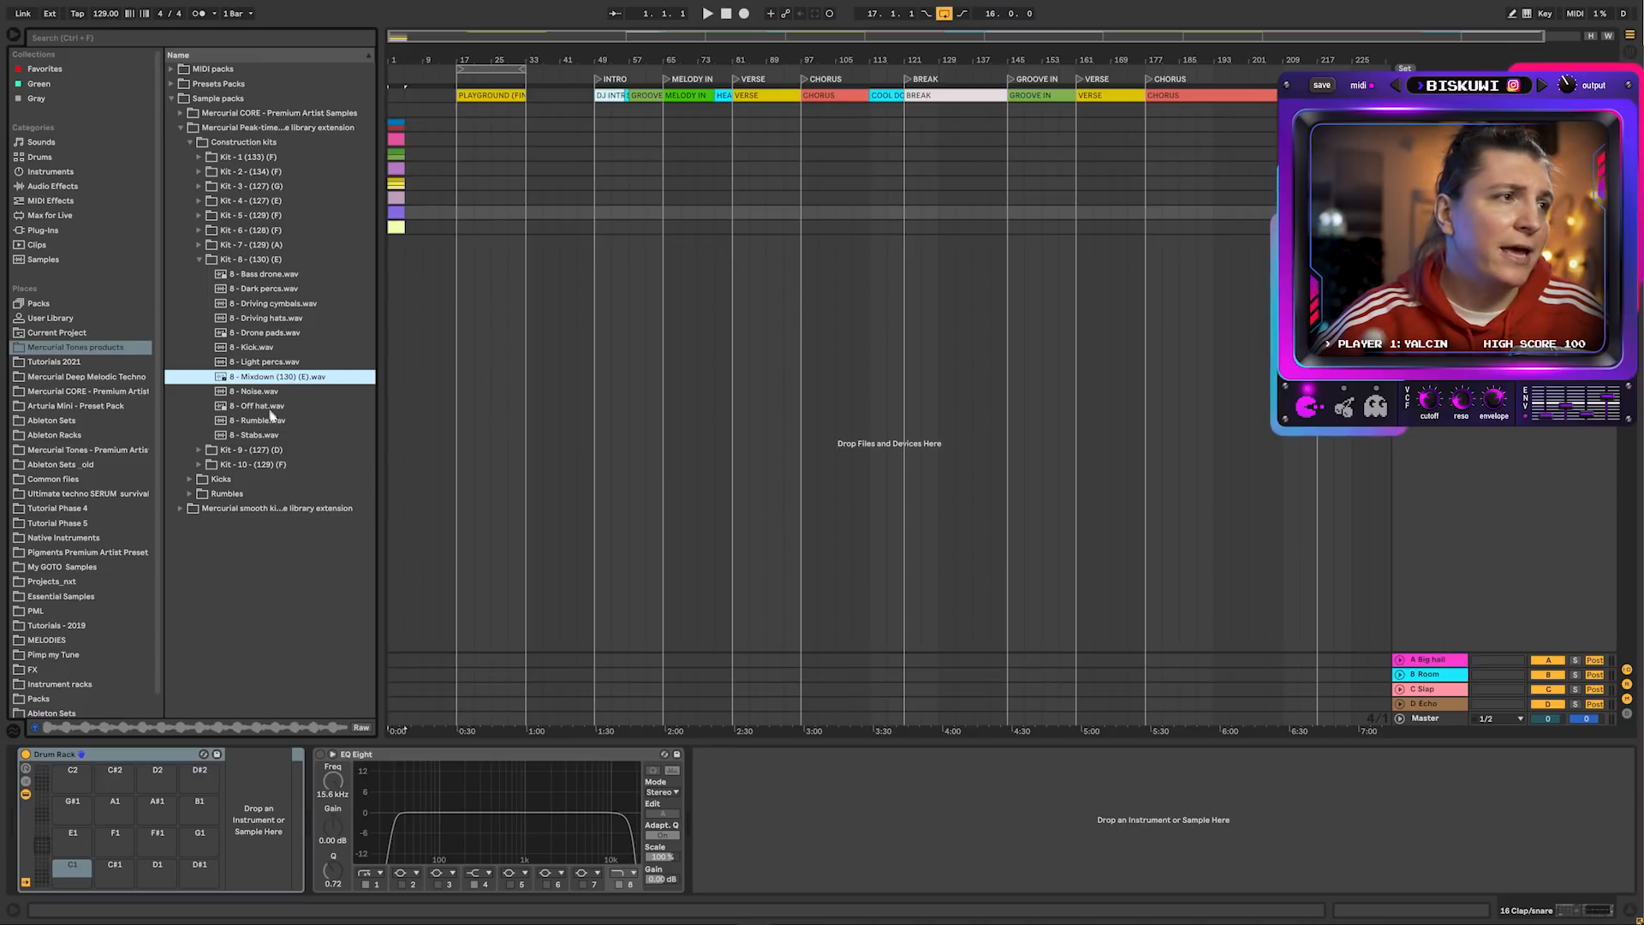
{"action": "left_click", "coordinate": [270, 406]}
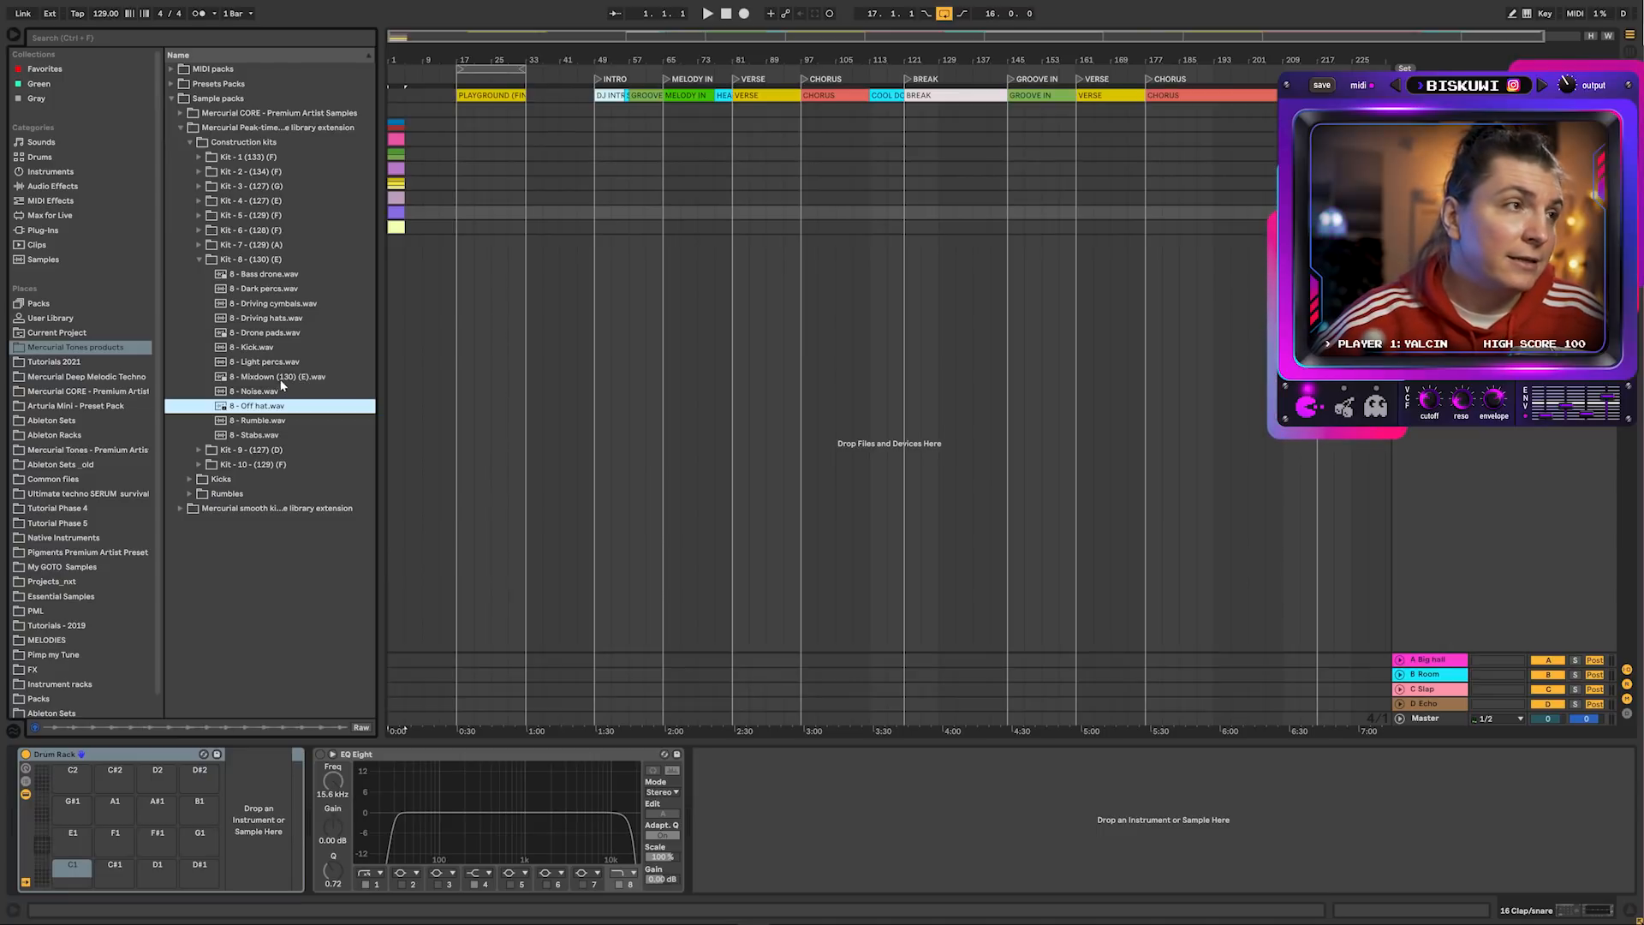
Collapse Kit 8, open the Rumbles folder and preview 3 - E (128).wav
{"action": "left_click", "coordinate": [200, 259]}
{"action": "left_click", "coordinate": [190, 318]}
{"action": "left_click", "coordinate": [257, 216]}
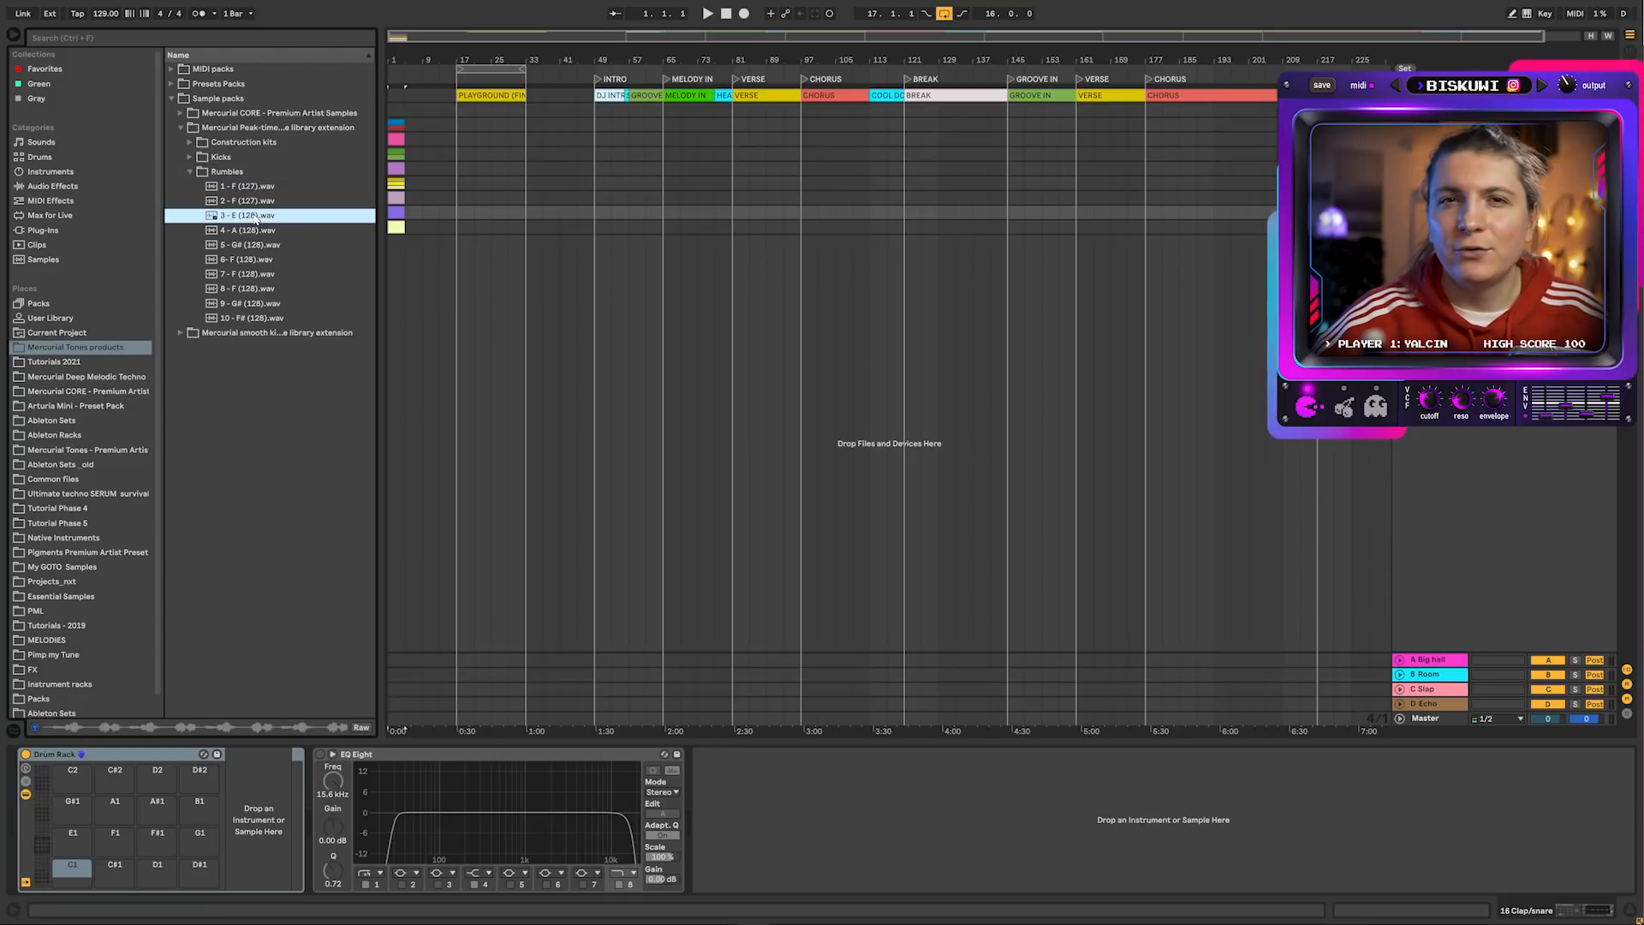
Reopen the construction kits and preview the mixdown loops of Kits 1, 3, 4, 5 and 6
{"action": "left_click", "coordinate": [190, 171]}
{"action": "left_click", "coordinate": [190, 158]}
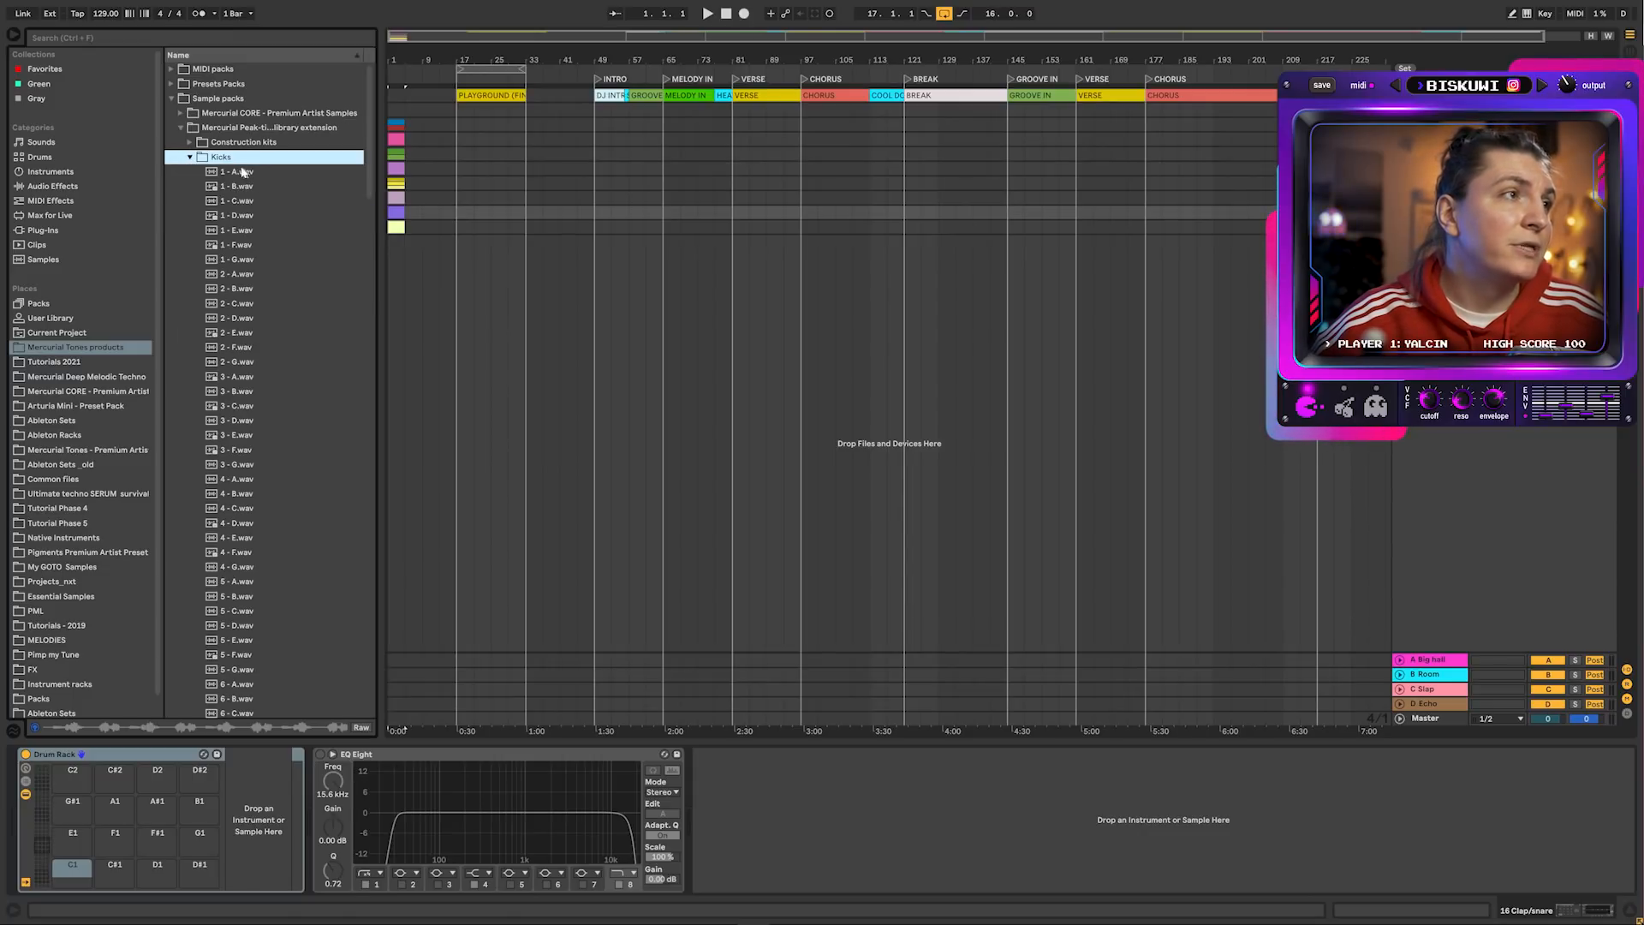
{"action": "left_click", "coordinate": [190, 157]}
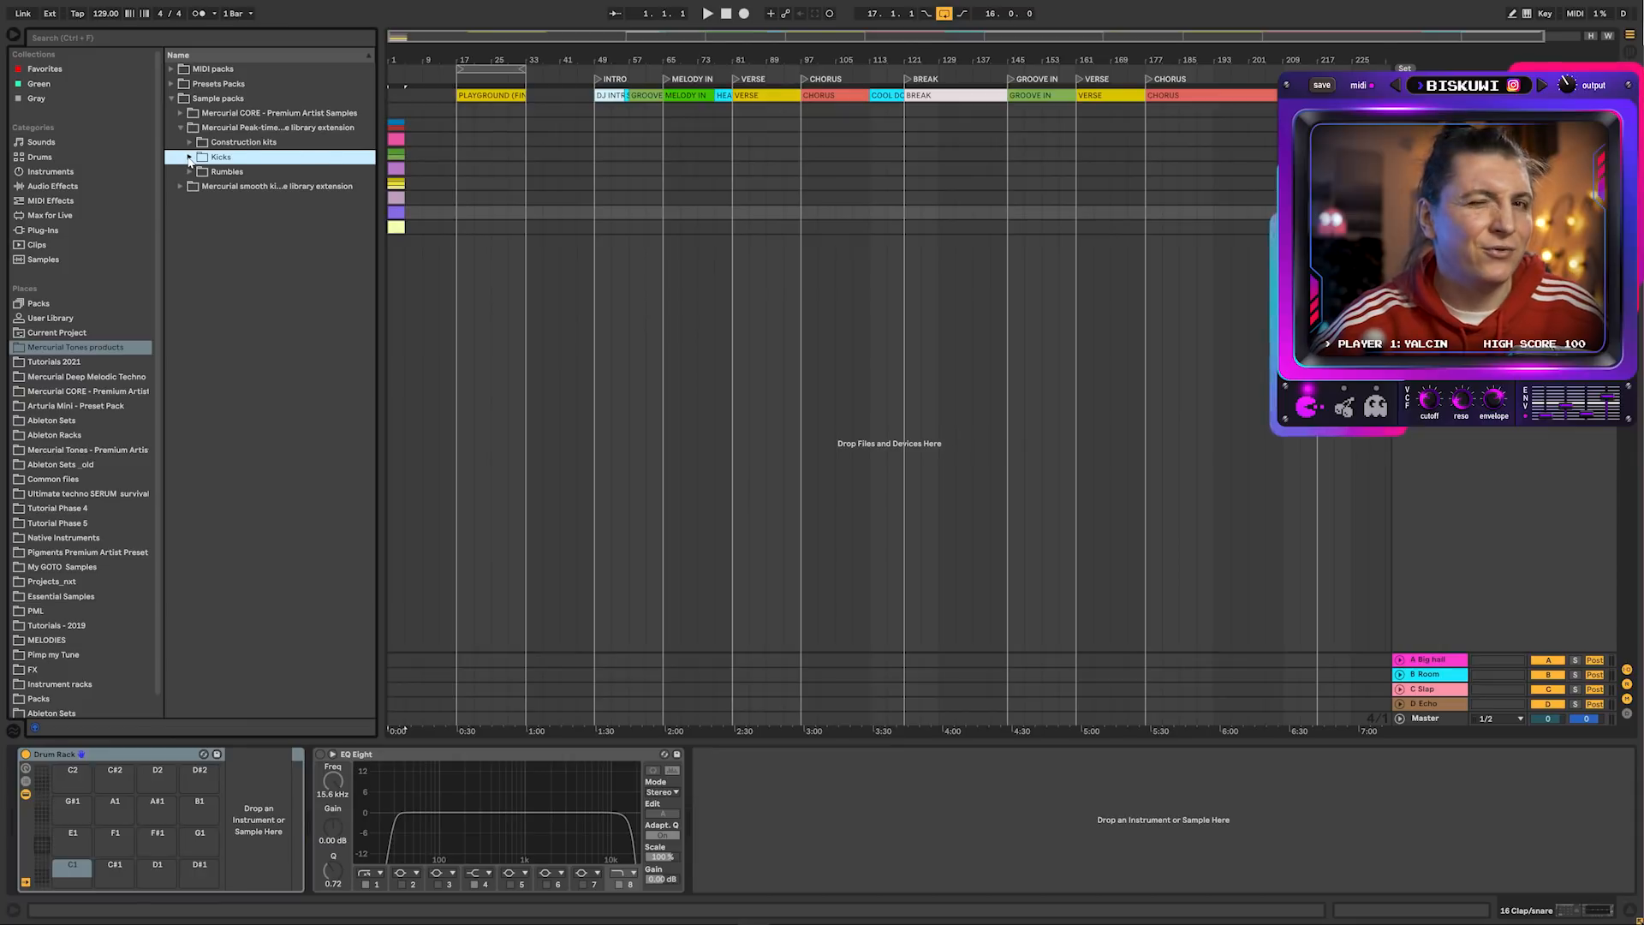
{"action": "left_click", "coordinate": [190, 143]}
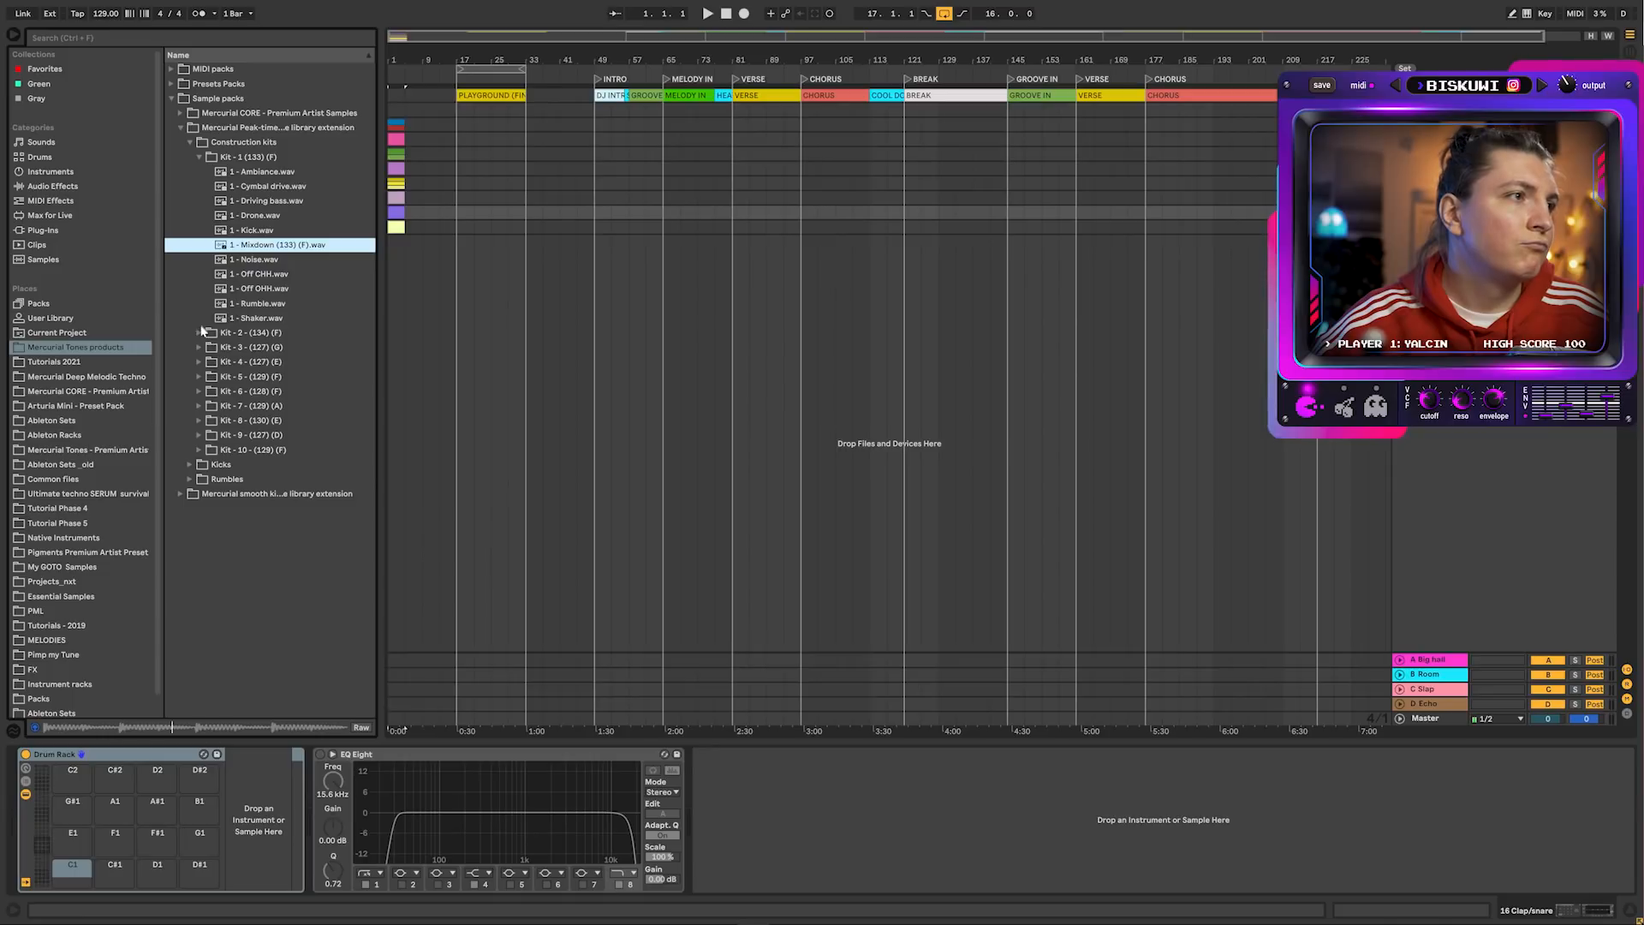
{"action": "left_click", "coordinate": [201, 331]}
{"action": "left_click", "coordinate": [281, 247]}
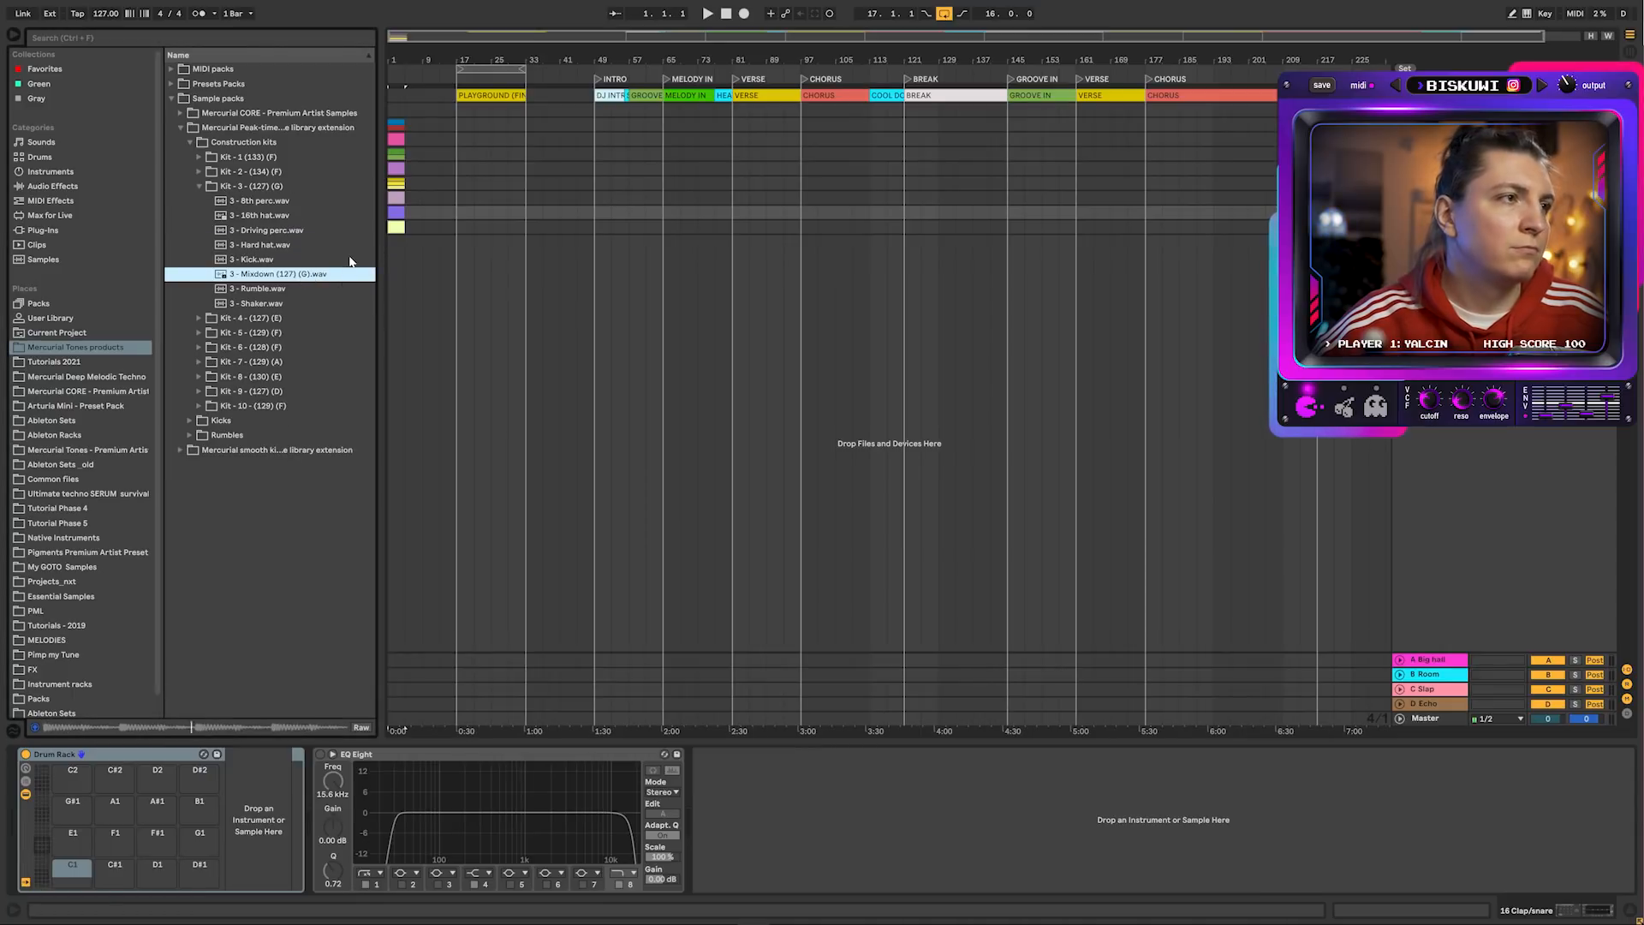
{"action": "left_click", "coordinate": [197, 317]}
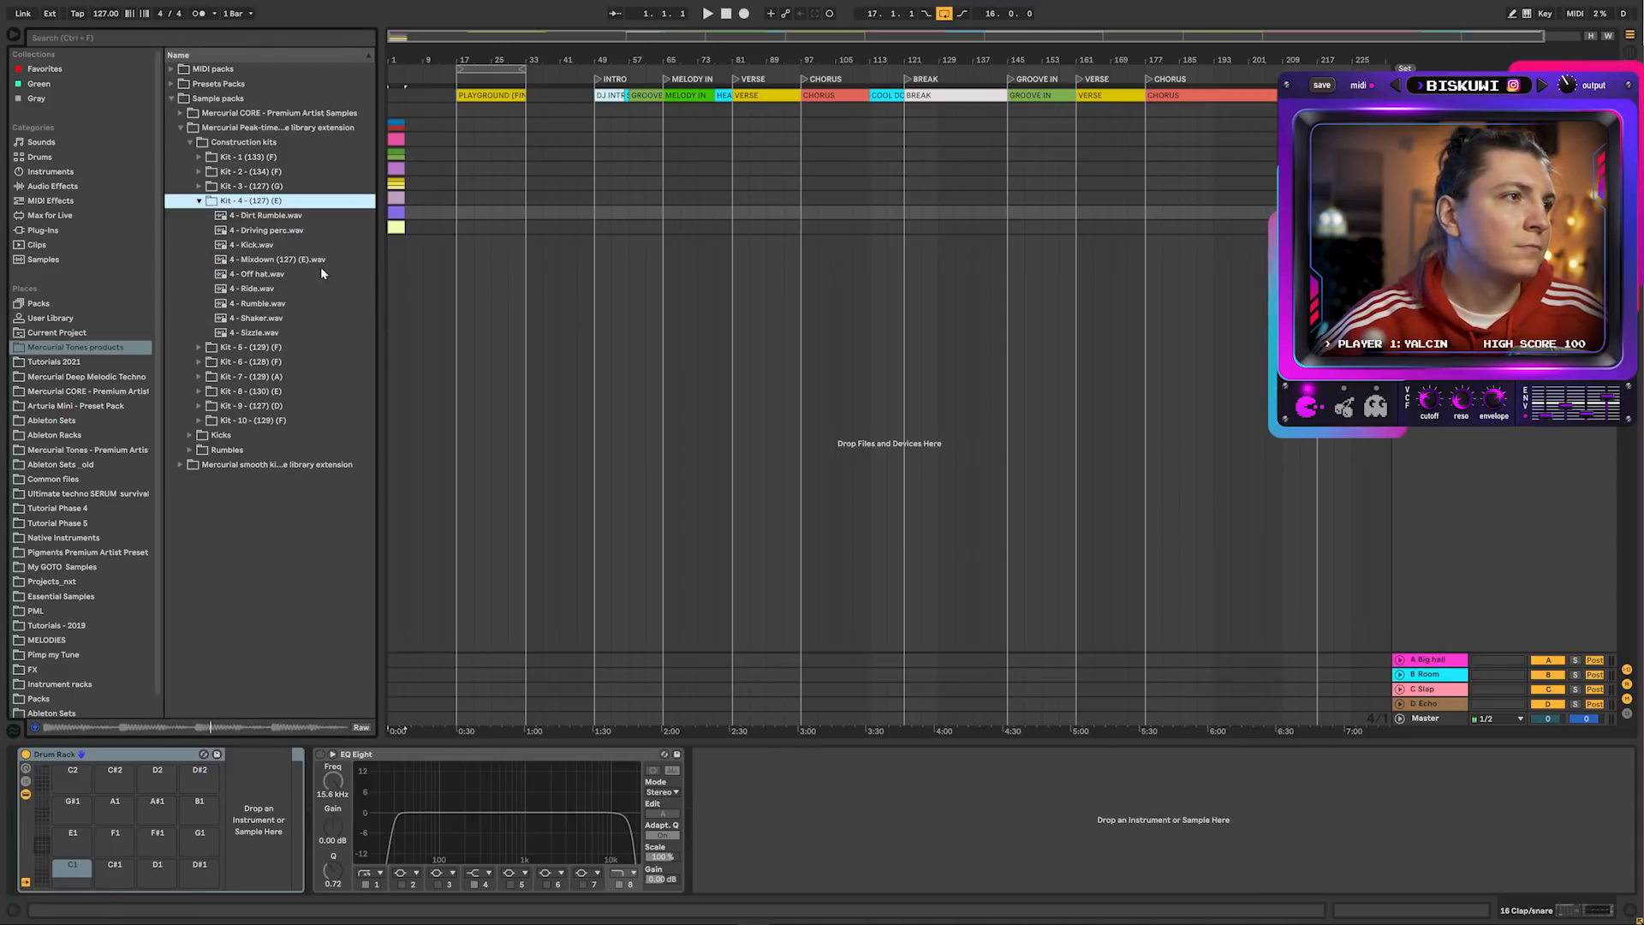
{"action": "left_click", "coordinate": [317, 260]}
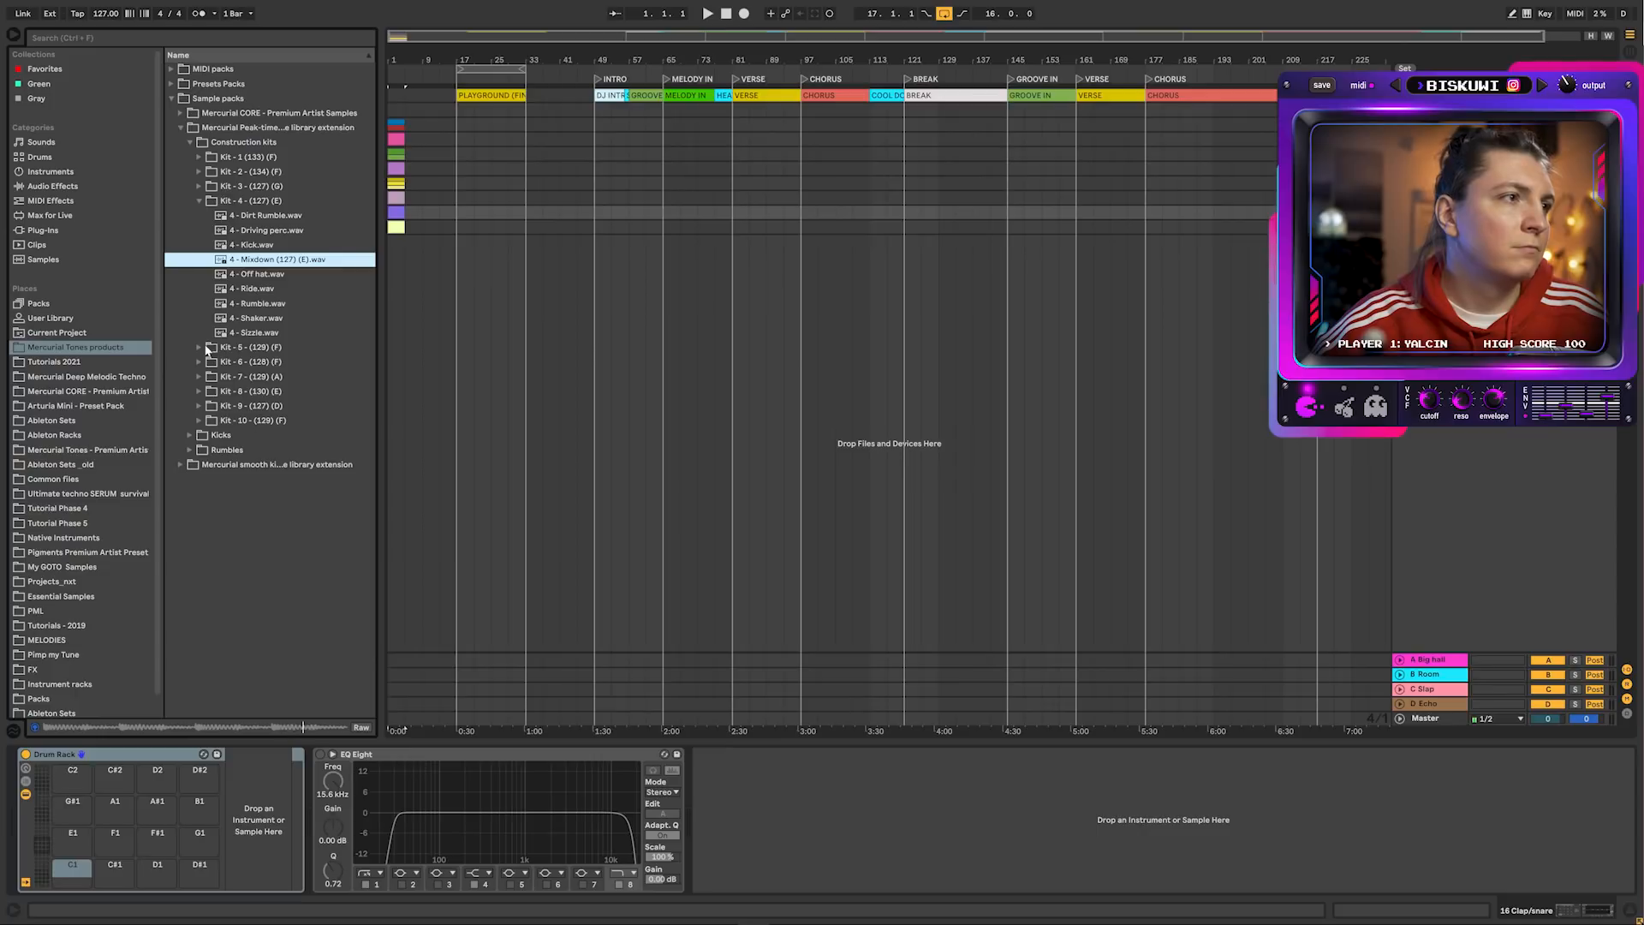
{"action": "left_click", "coordinate": [198, 346]}
{"action": "left_click", "coordinate": [296, 291]}
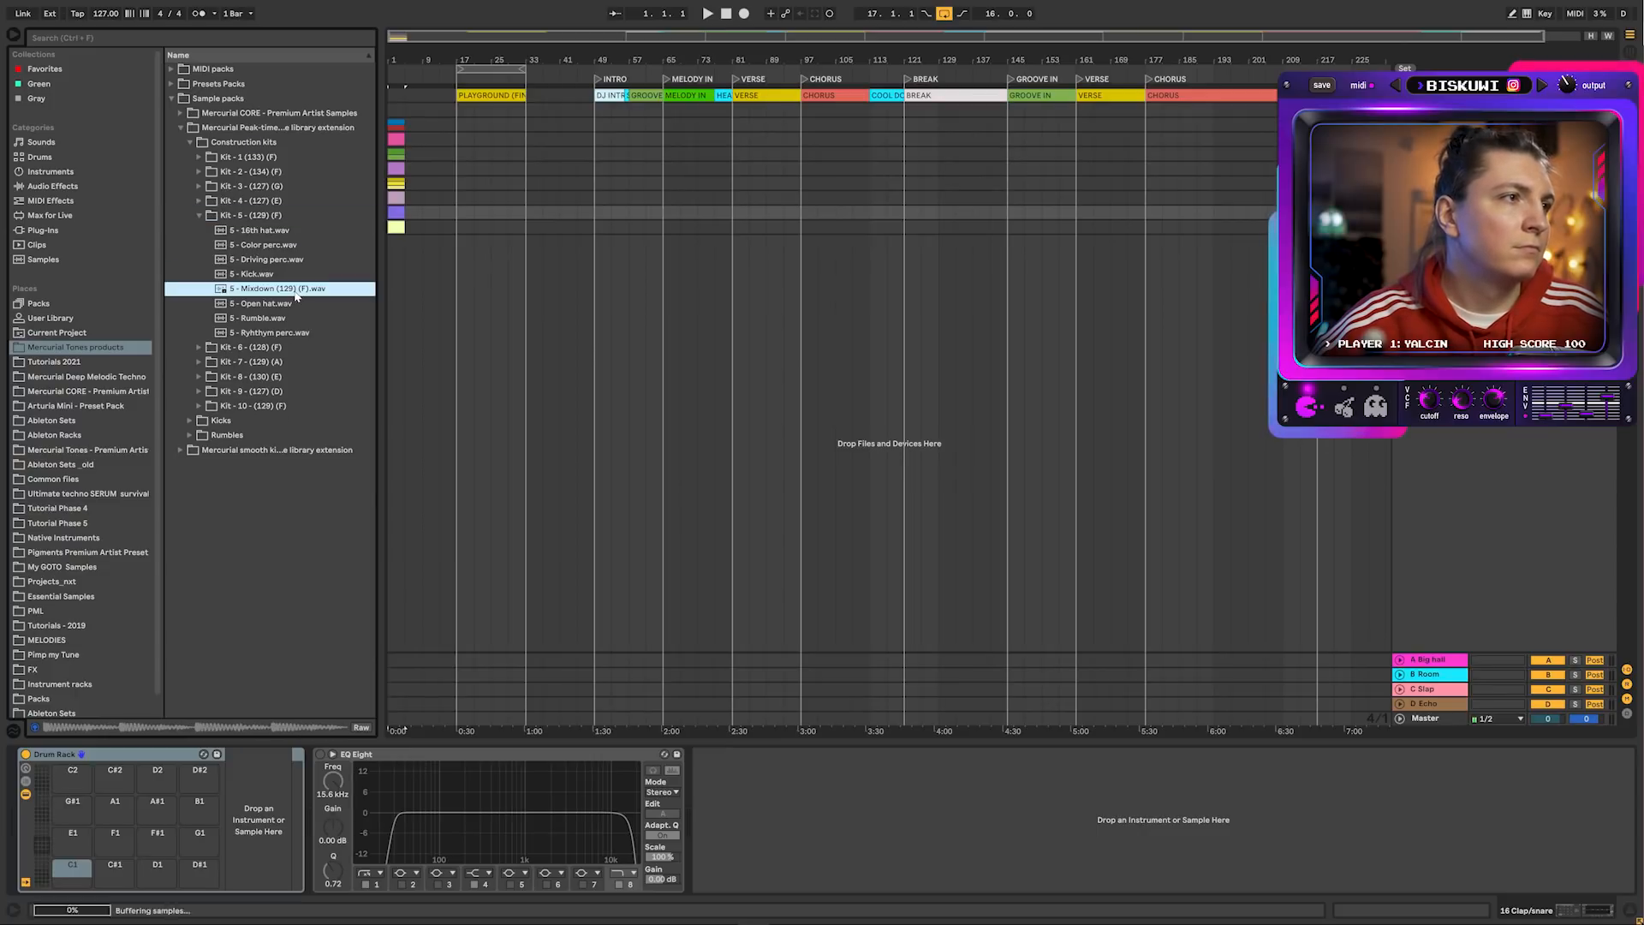
{"action": "left_click", "coordinate": [198, 347]}
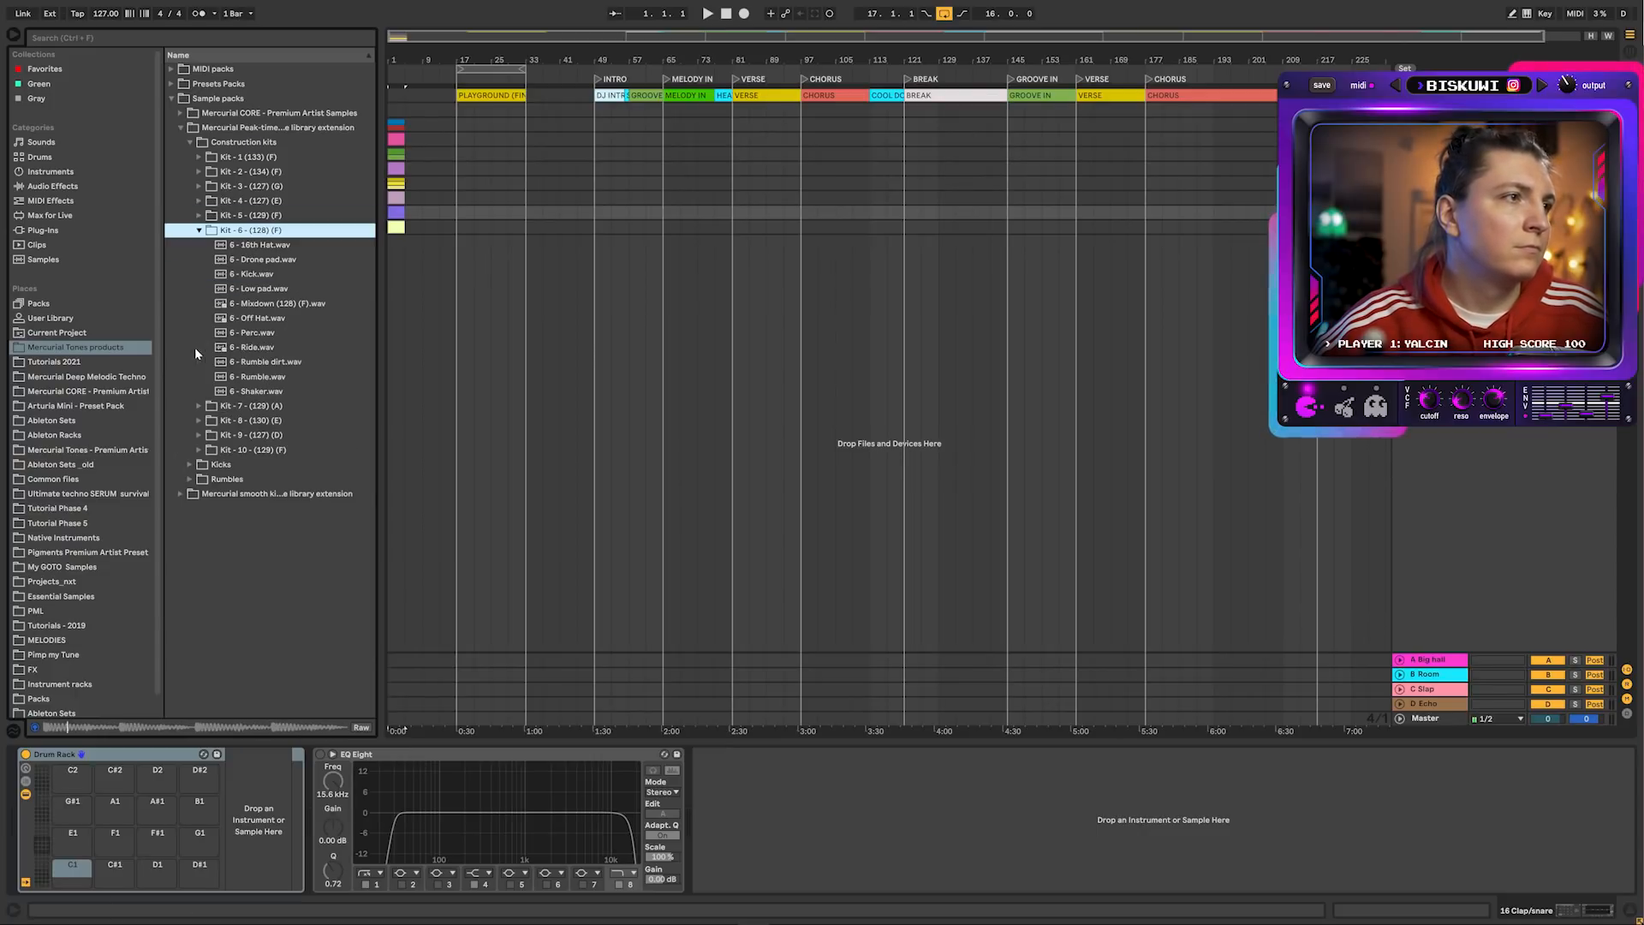
{"action": "left_click", "coordinate": [302, 304]}
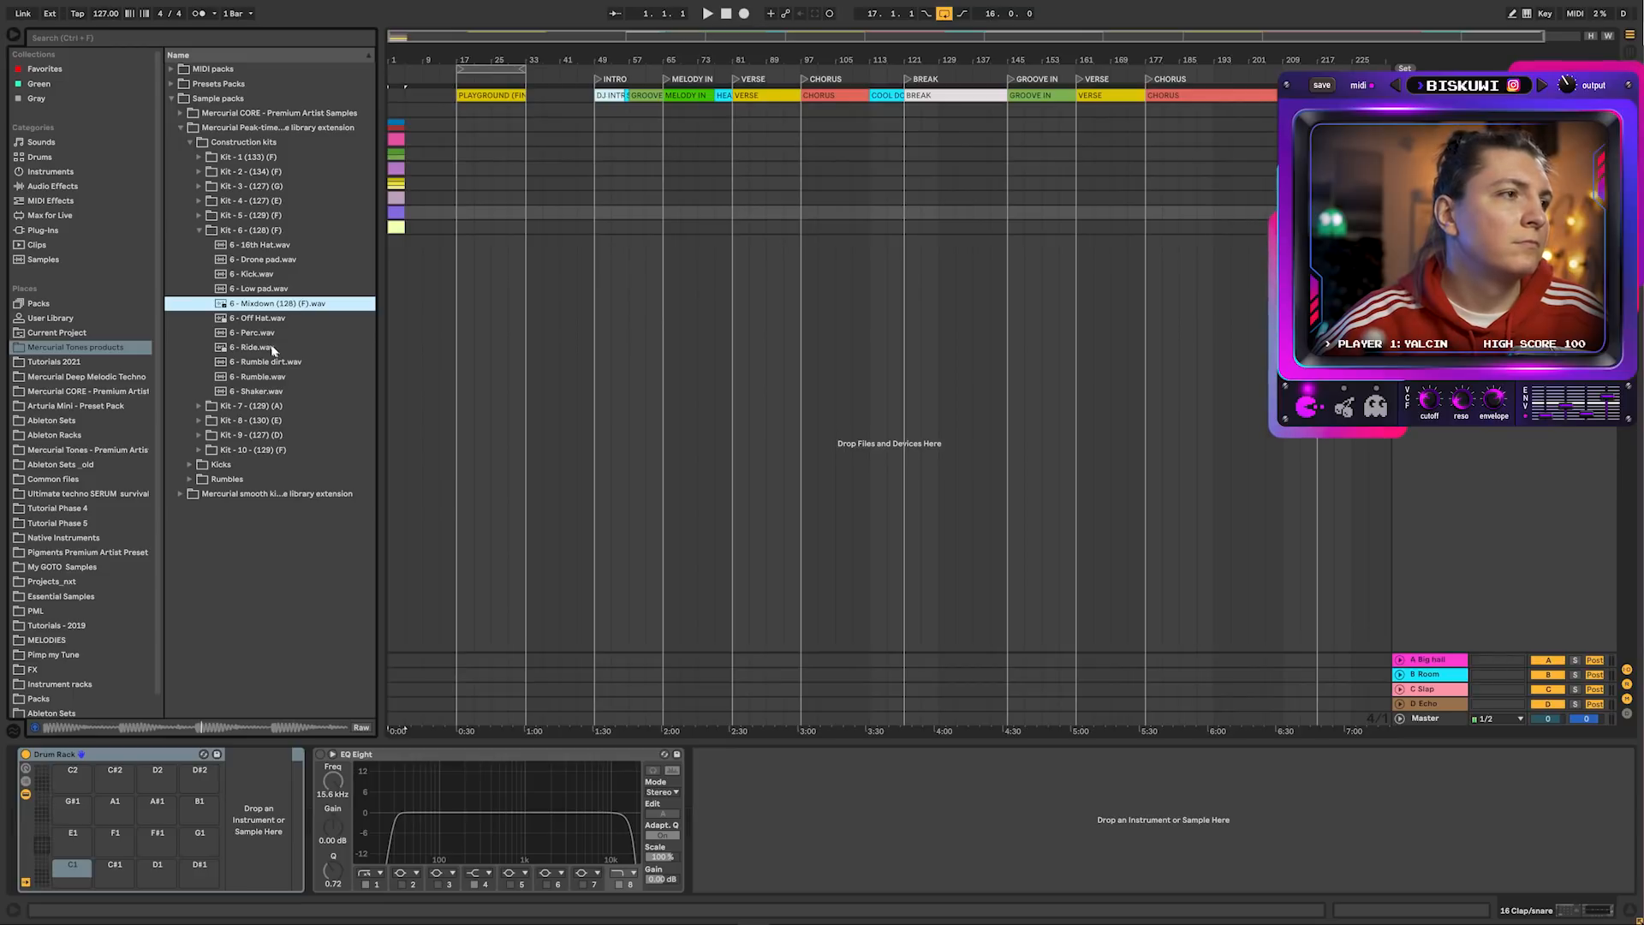
Preview the mixdown loops of Kits 7, 8, 9 and 10, then collapse Kit 10
{"action": "left_click", "coordinate": [198, 408]}
{"action": "left_click", "coordinate": [288, 307]}
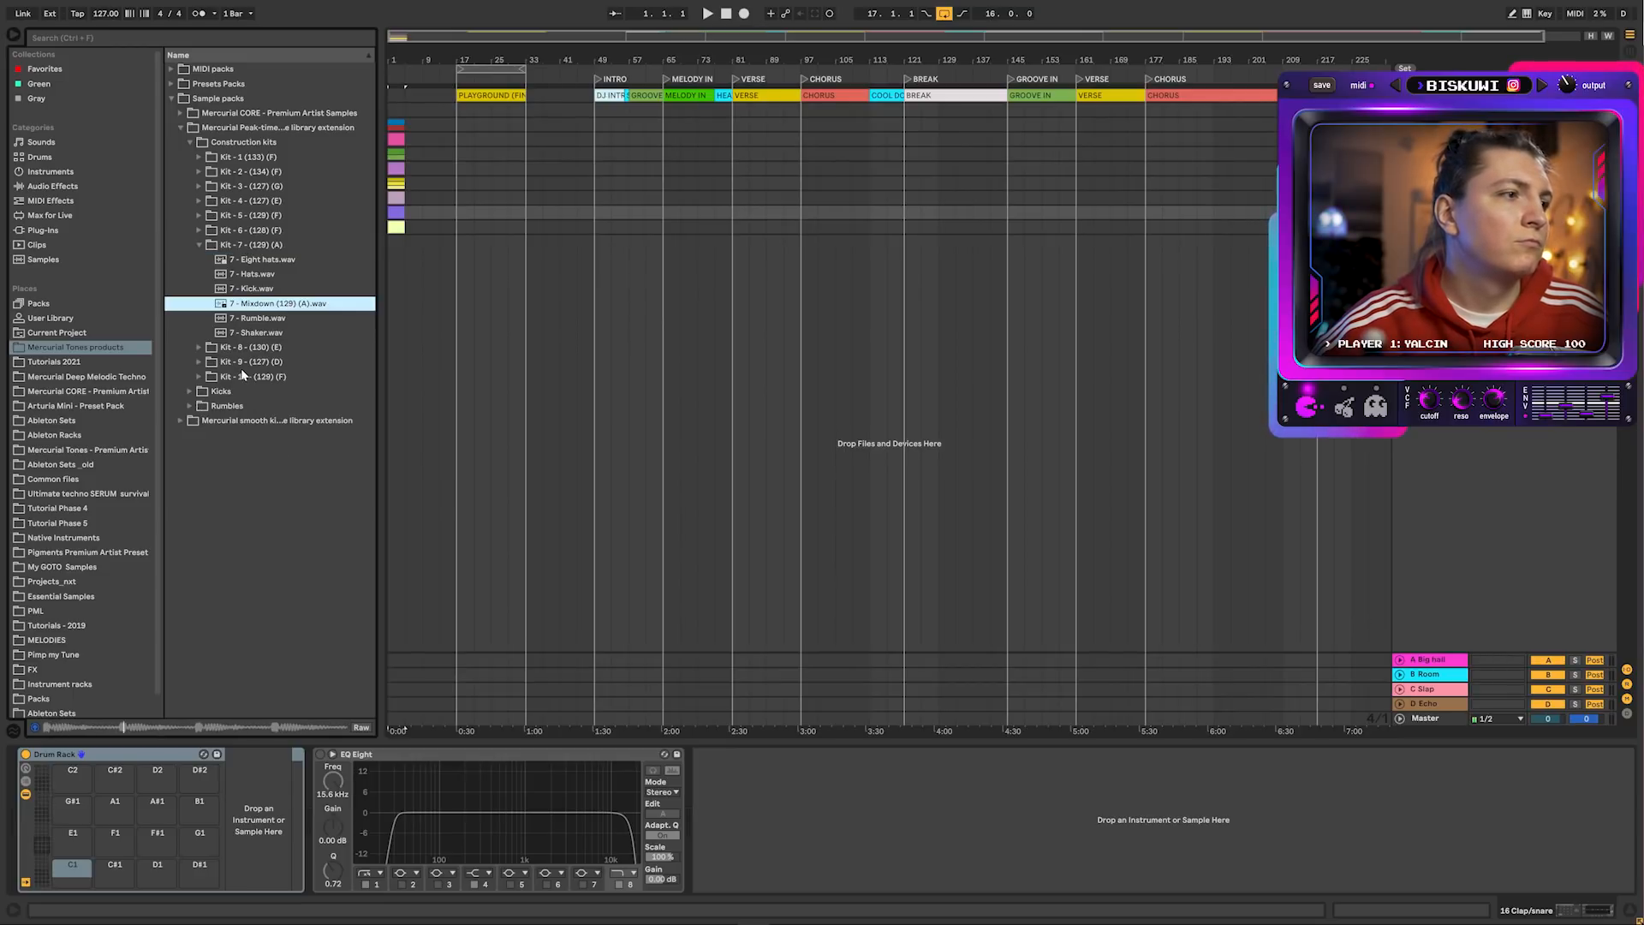
{"action": "left_click", "coordinate": [194, 346]}
{"action": "left_click", "coordinate": [287, 376]}
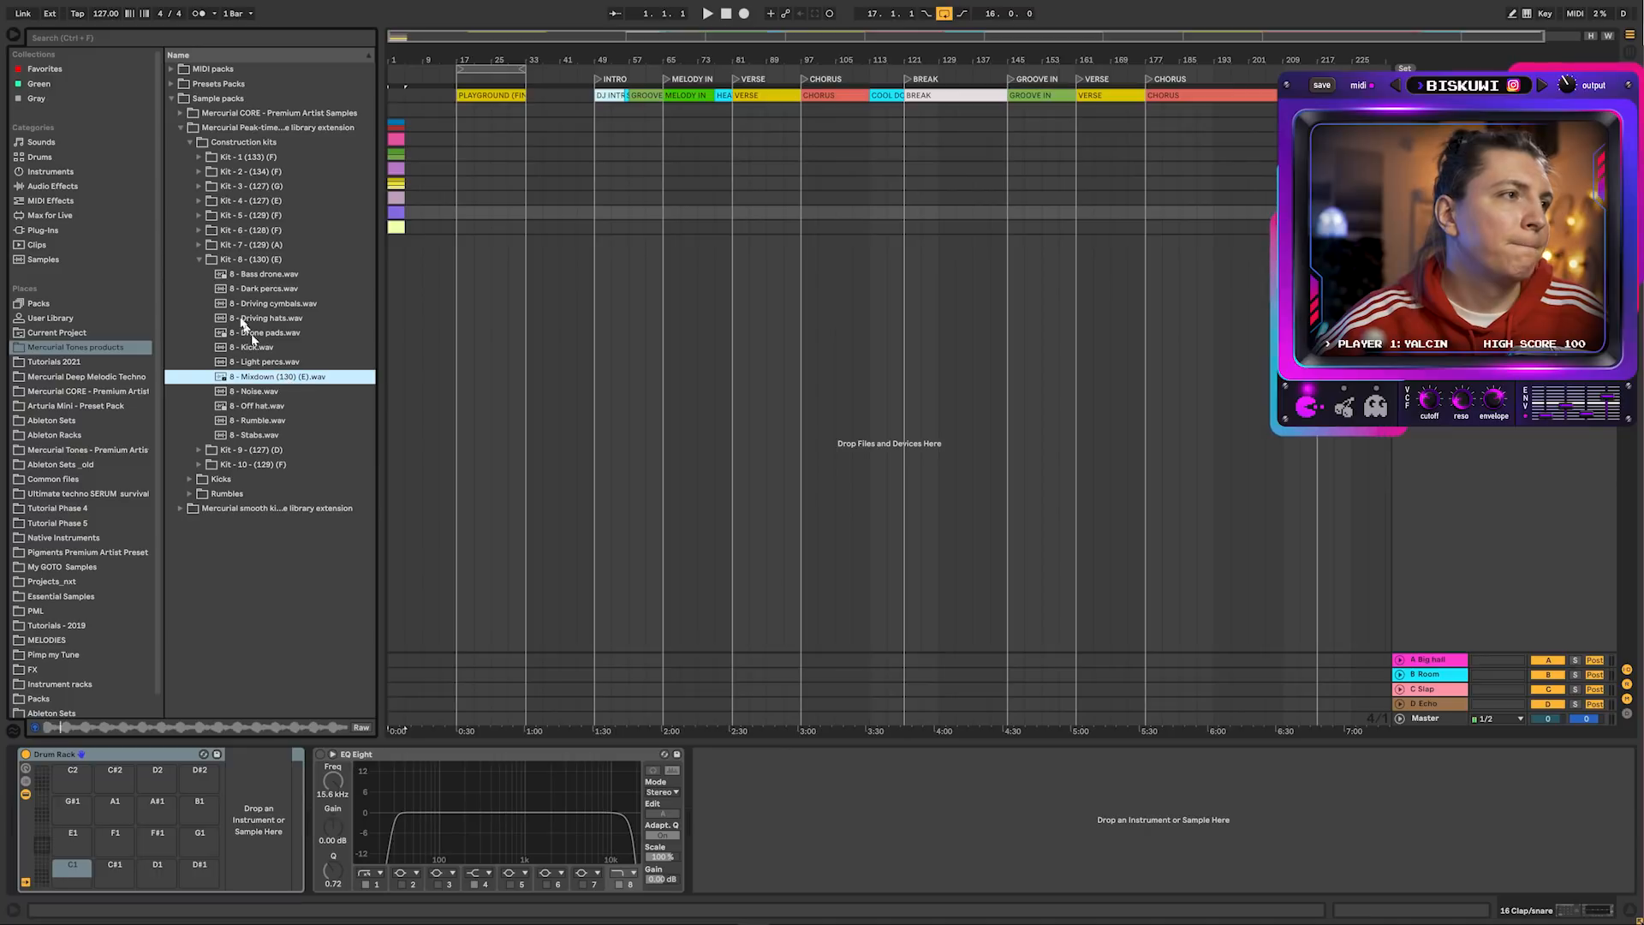
{"action": "left_click", "coordinate": [198, 259]}
{"action": "left_click", "coordinate": [199, 274]}
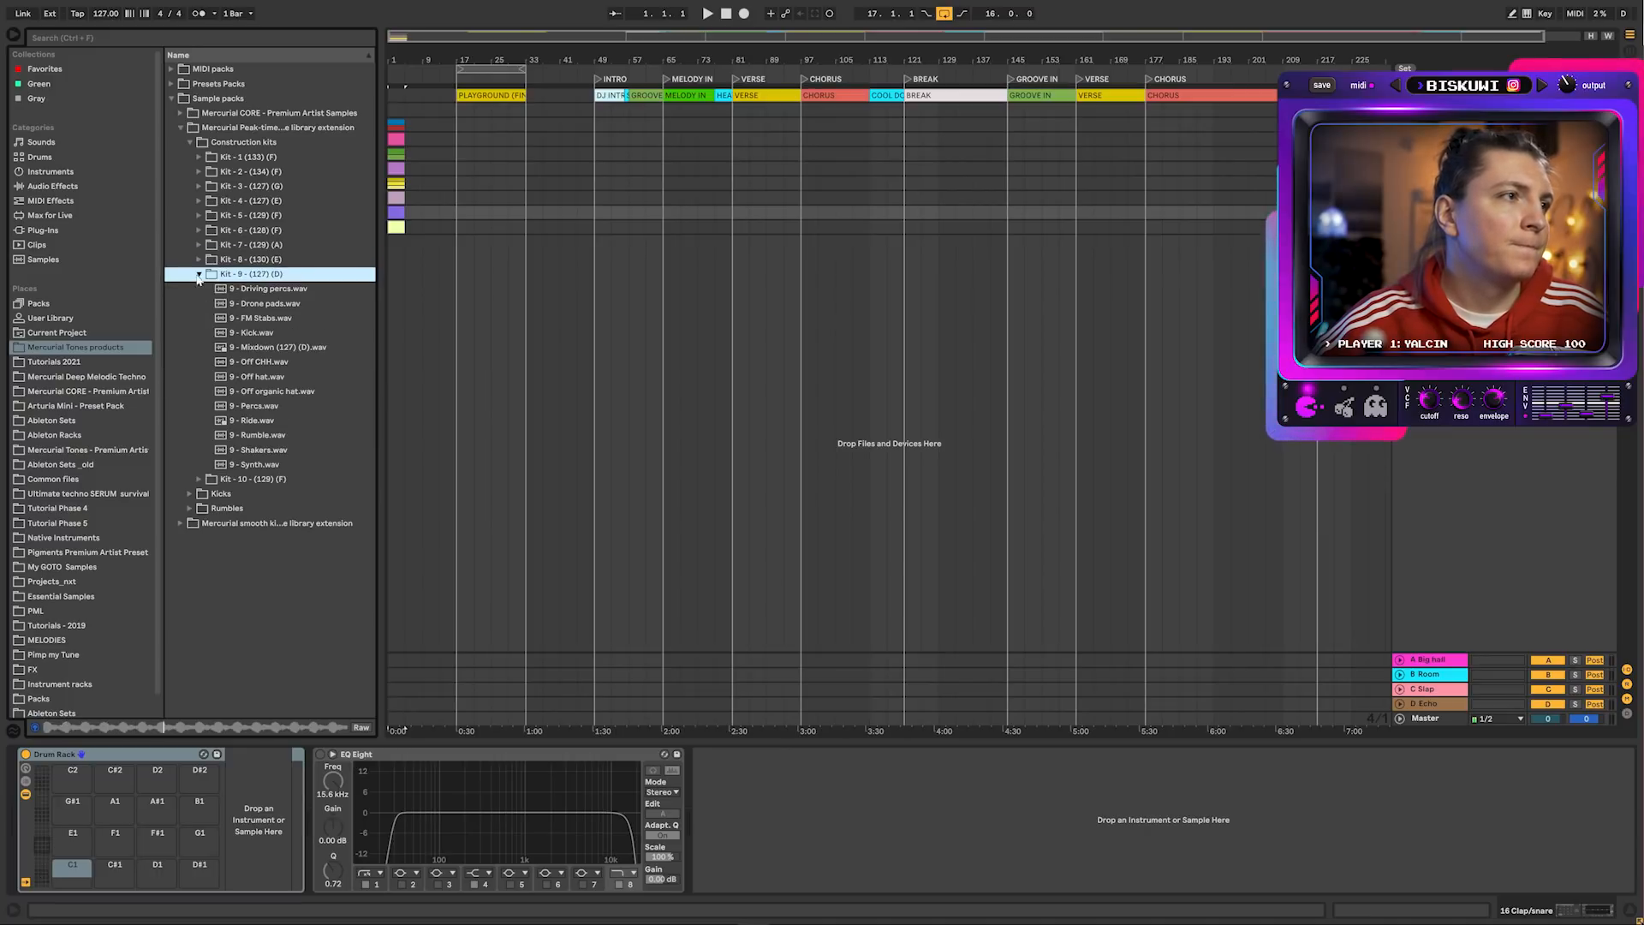
{"action": "left_click", "coordinate": [292, 347]}
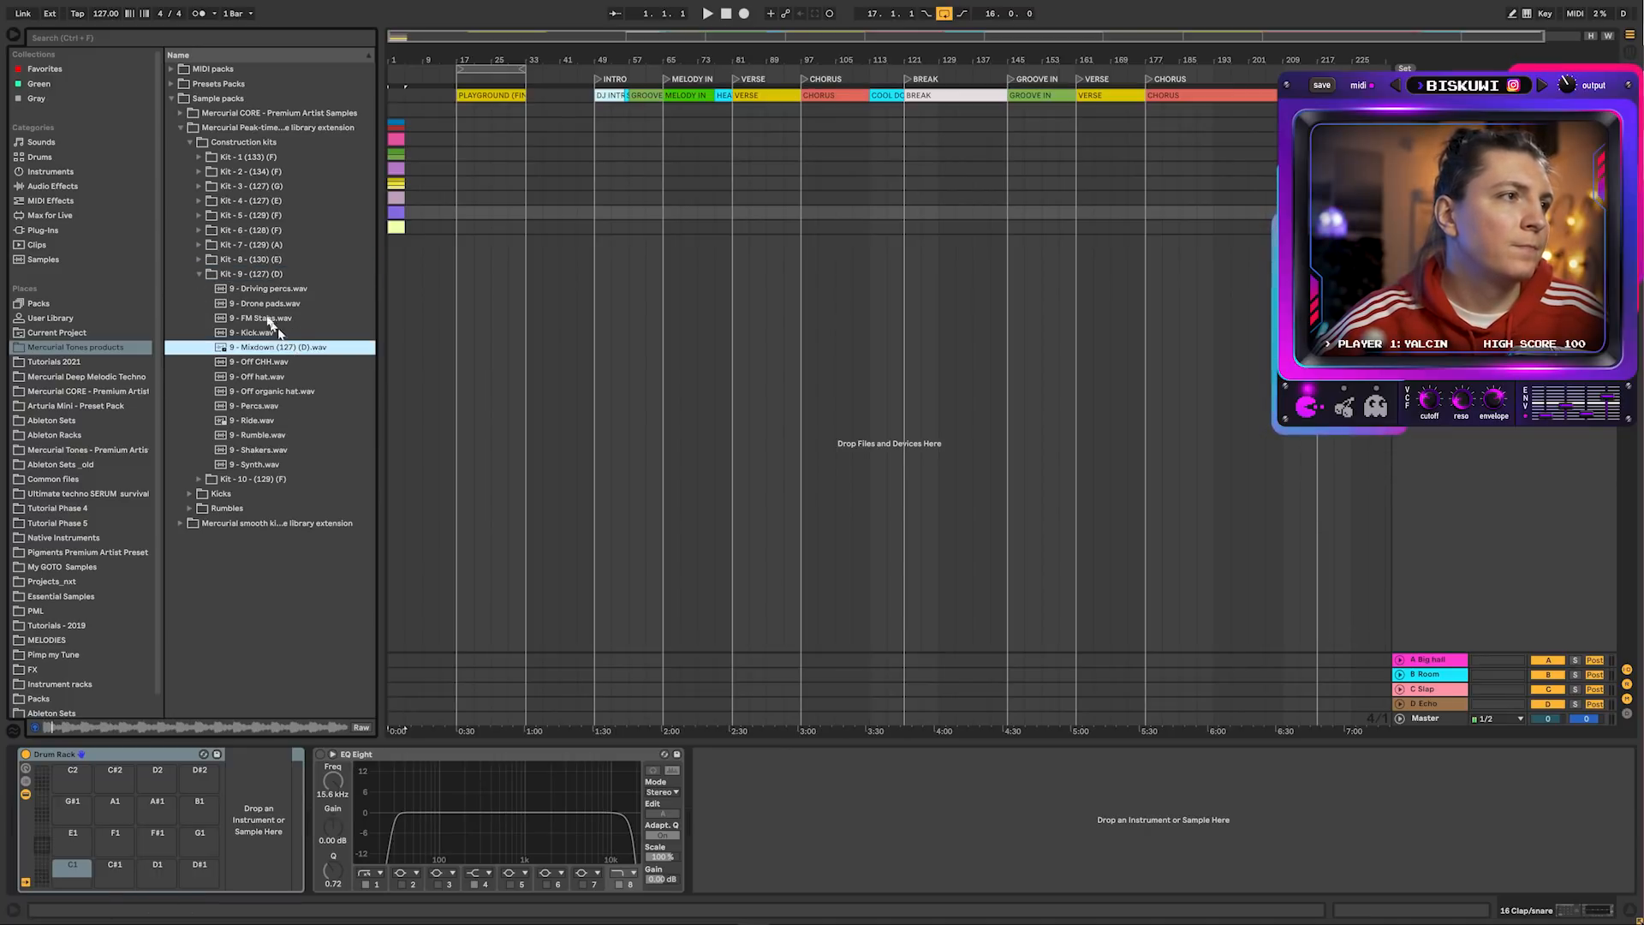
{"action": "left_click", "coordinate": [199, 274]}
{"action": "left_click", "coordinate": [199, 290]}
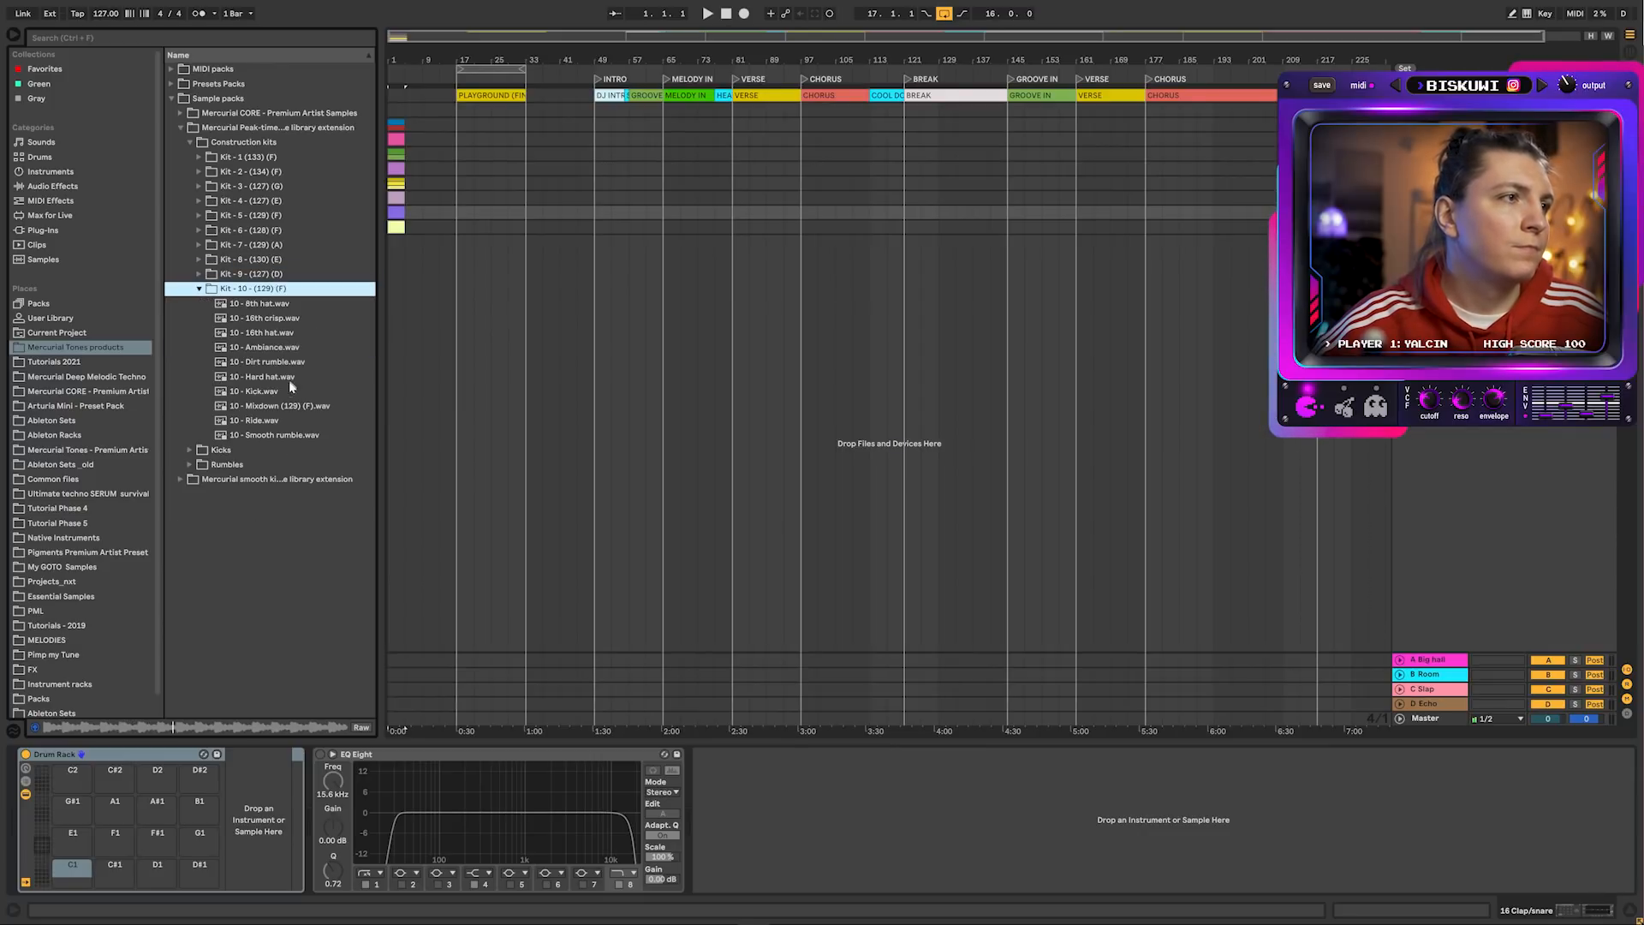
{"action": "left_click", "coordinate": [291, 406]}
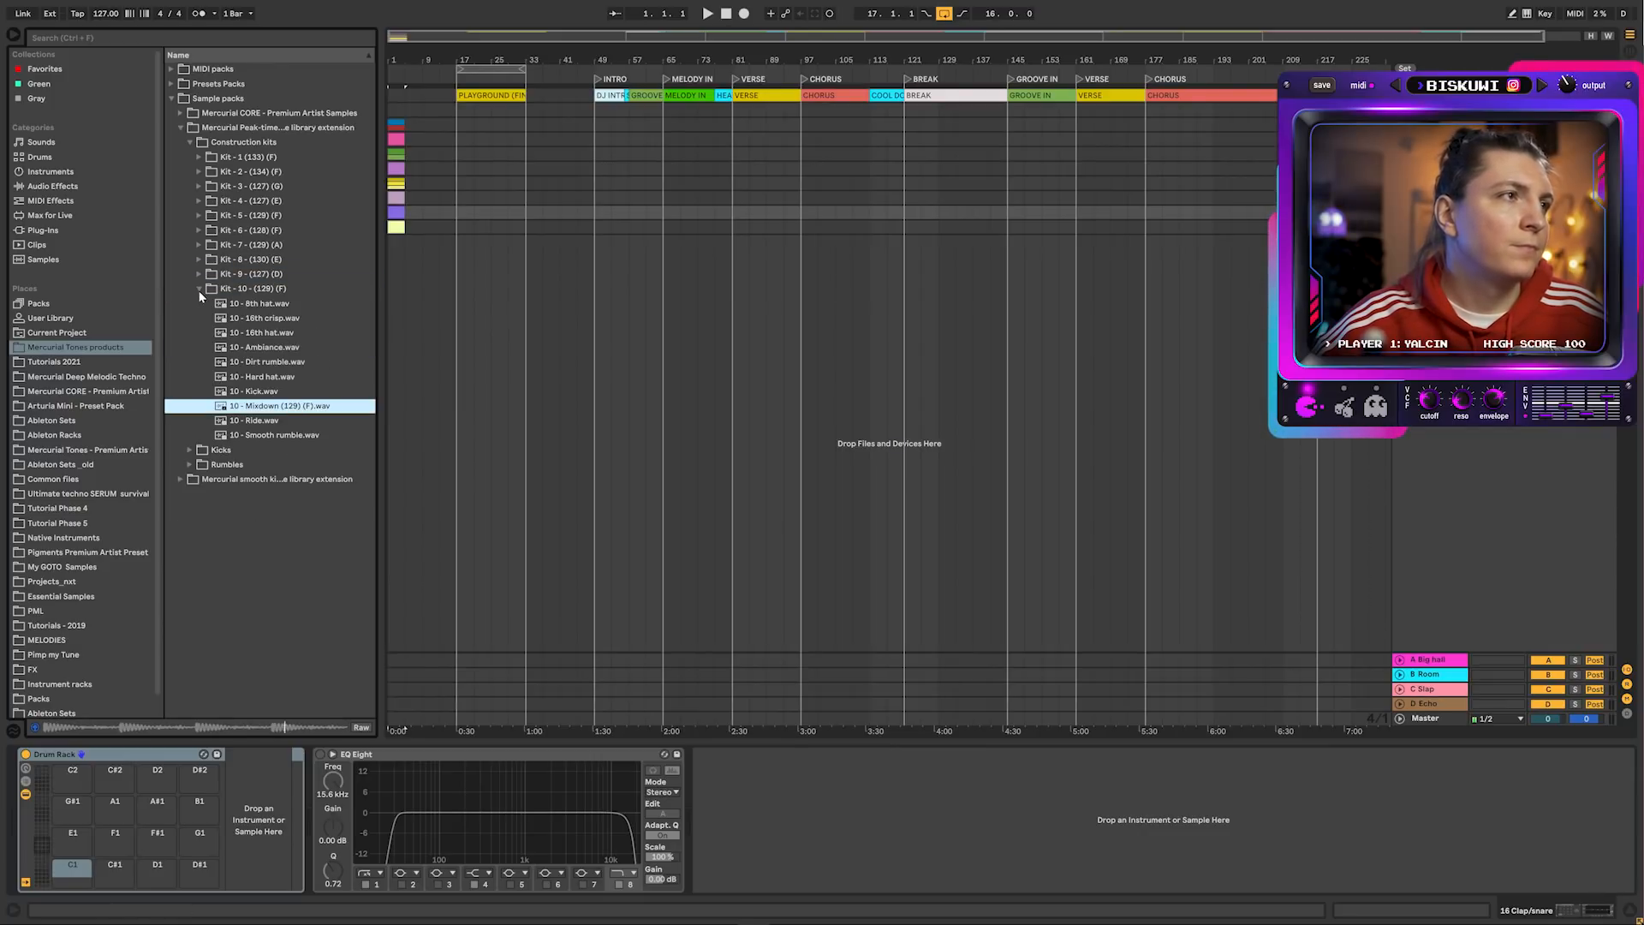
{"action": "left_click", "coordinate": [199, 289]}
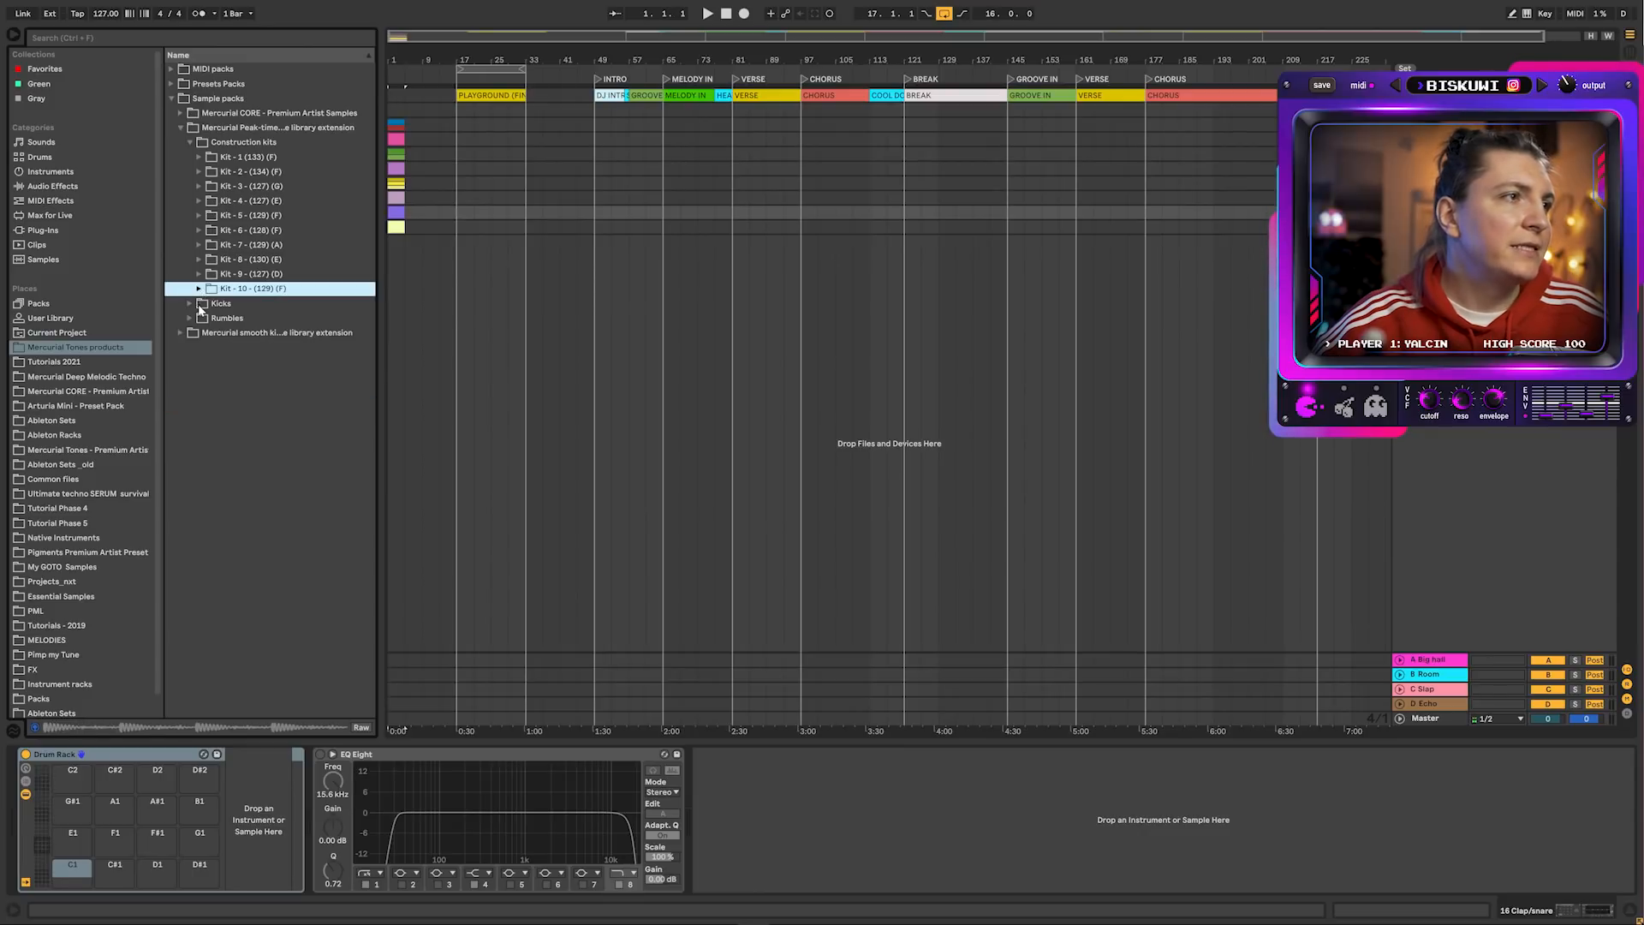
Open the Kicks folder and audition kick samples one after another down the list
{"action": "left_click", "coordinate": [198, 304]}
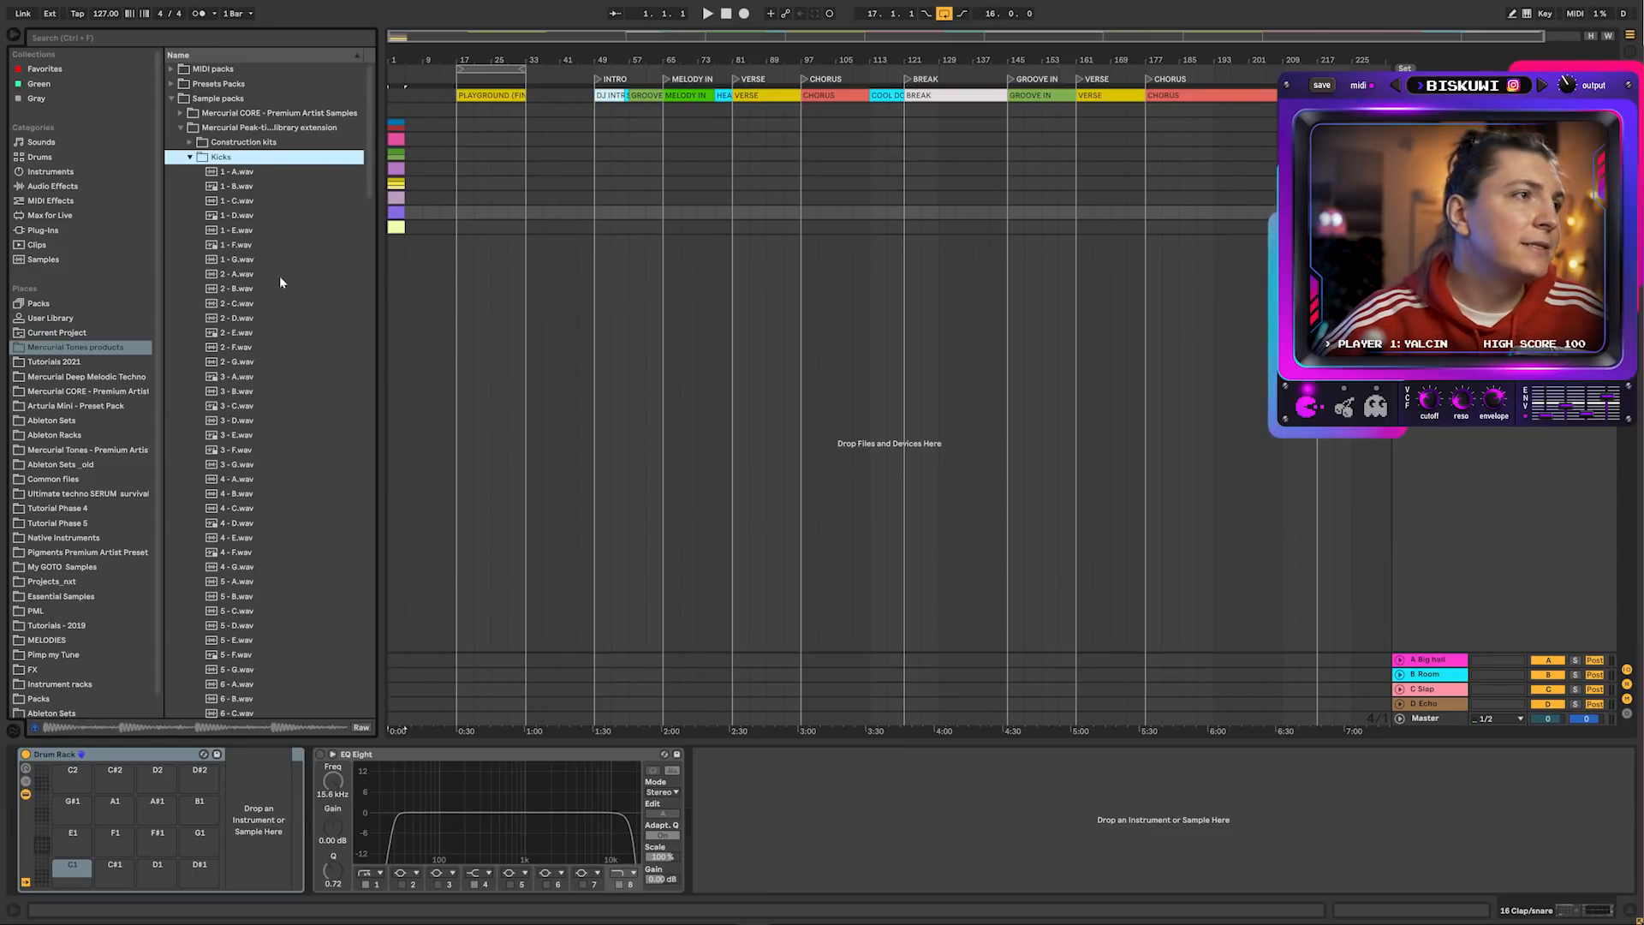
{"action": "left_click", "coordinate": [249, 247]}
{"action": "left_click", "coordinate": [261, 421]}
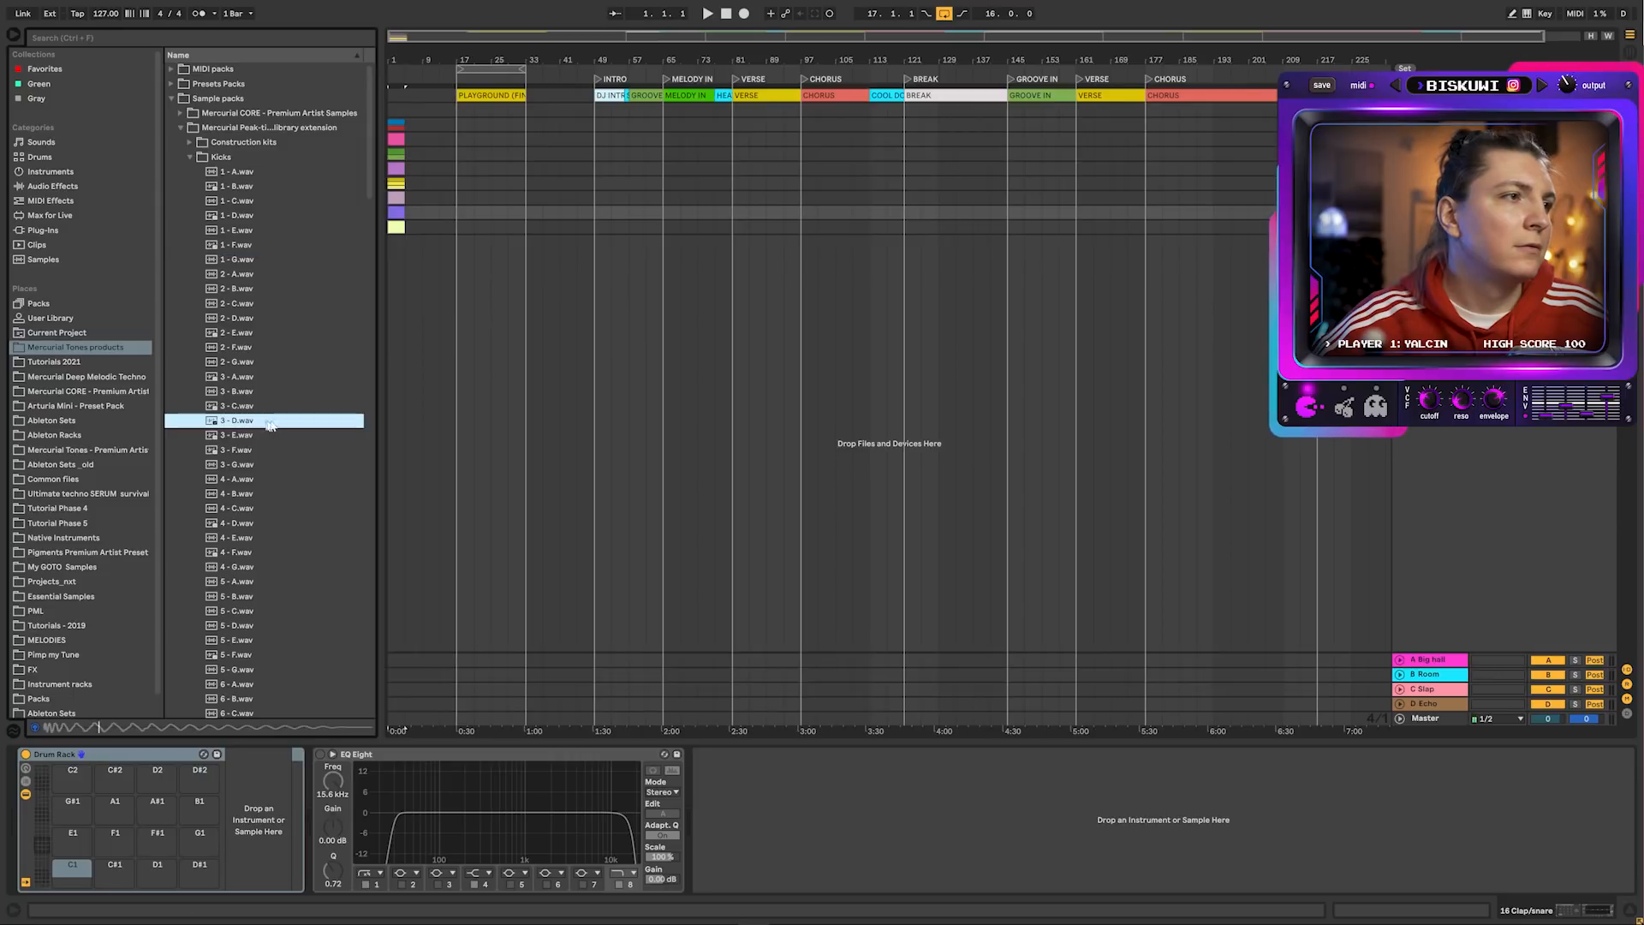
{"action": "scroll", "coordinate": [282, 453], "scroll_direction": "down", "scroll_amount": 4}
{"action": "left_click", "coordinate": [263, 438]}
{"action": "scroll", "coordinate": [264, 456], "scroll_direction": "down", "scroll_amount": 2}
{"action": "scroll", "coordinate": [264, 456], "scroll_direction": "down", "scroll_amount": 2}
{"action": "left_click", "coordinate": [255, 477]}
{"action": "scroll", "coordinate": [258, 479], "scroll_direction": "down", "scroll_amount": 3}
{"action": "left_click", "coordinate": [267, 500]}
{"action": "scroll", "coordinate": [295, 533], "scroll_direction": "down", "scroll_amount": 3}
{"action": "left_click", "coordinate": [261, 537]}
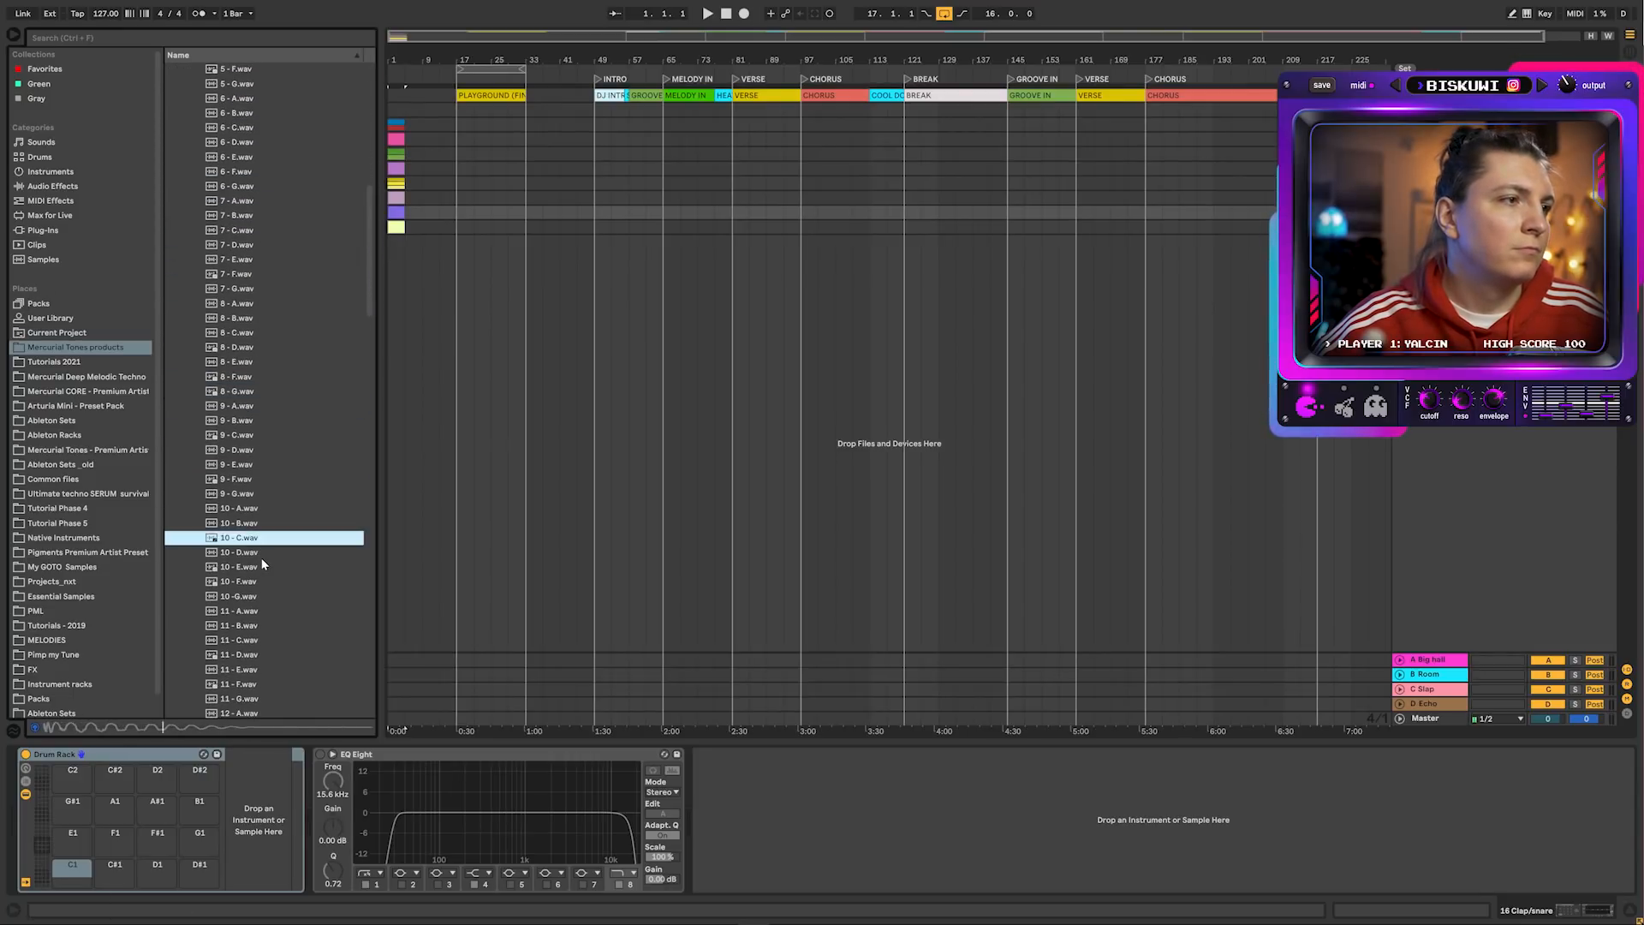
{"action": "scroll", "coordinate": [260, 558], "scroll_direction": "down", "scroll_amount": 3}
{"action": "left_click", "coordinate": [258, 568]}
{"action": "scroll", "coordinate": [255, 548], "scroll_direction": "down", "scroll_amount": 1}
{"action": "scroll", "coordinate": [254, 536], "scroll_direction": "down", "scroll_amount": 3}
{"action": "left_click", "coordinate": [256, 542]}
{"action": "scroll", "coordinate": [259, 548], "scroll_direction": "down", "scroll_amount": 4}
{"action": "left_click", "coordinate": [257, 552]}
{"action": "left_click", "coordinate": [256, 578]}
{"action": "scroll", "coordinate": [257, 583], "scroll_direction": "down", "scroll_amount": 4}
{"action": "left_click", "coordinate": [257, 588]}
{"action": "scroll", "coordinate": [265, 591], "scroll_direction": "down", "scroll_amount": 3}
{"action": "scroll", "coordinate": [269, 589], "scroll_direction": "down", "scroll_amount": 1}
{"action": "left_click", "coordinate": [267, 610]}
{"action": "scroll", "coordinate": [266, 596], "scroll_direction": "down", "scroll_amount": 3}
{"action": "left_click", "coordinate": [266, 610]}
{"action": "scroll", "coordinate": [260, 613], "scroll_direction": "down", "scroll_amount": 3}
{"action": "left_click", "coordinate": [254, 618]}
{"action": "scroll", "coordinate": [259, 630], "scroll_direction": "down", "scroll_amount": 2}
{"action": "left_click", "coordinate": [264, 643]}
{"action": "scroll", "coordinate": [269, 625], "scroll_direction": "down", "scroll_amount": 3}
{"action": "left_click", "coordinate": [250, 609]}
{"action": "left_click", "coordinate": [257, 636]}
{"action": "scroll", "coordinate": [266, 641], "scroll_direction": "down", "scroll_amount": 2}
{"action": "scroll", "coordinate": [268, 644], "scroll_direction": "down", "scroll_amount": 4}
{"action": "left_click", "coordinate": [265, 659]}
{"action": "scroll", "coordinate": [265, 648], "scroll_direction": "down", "scroll_amount": 2}
{"action": "left_click", "coordinate": [240, 647]}
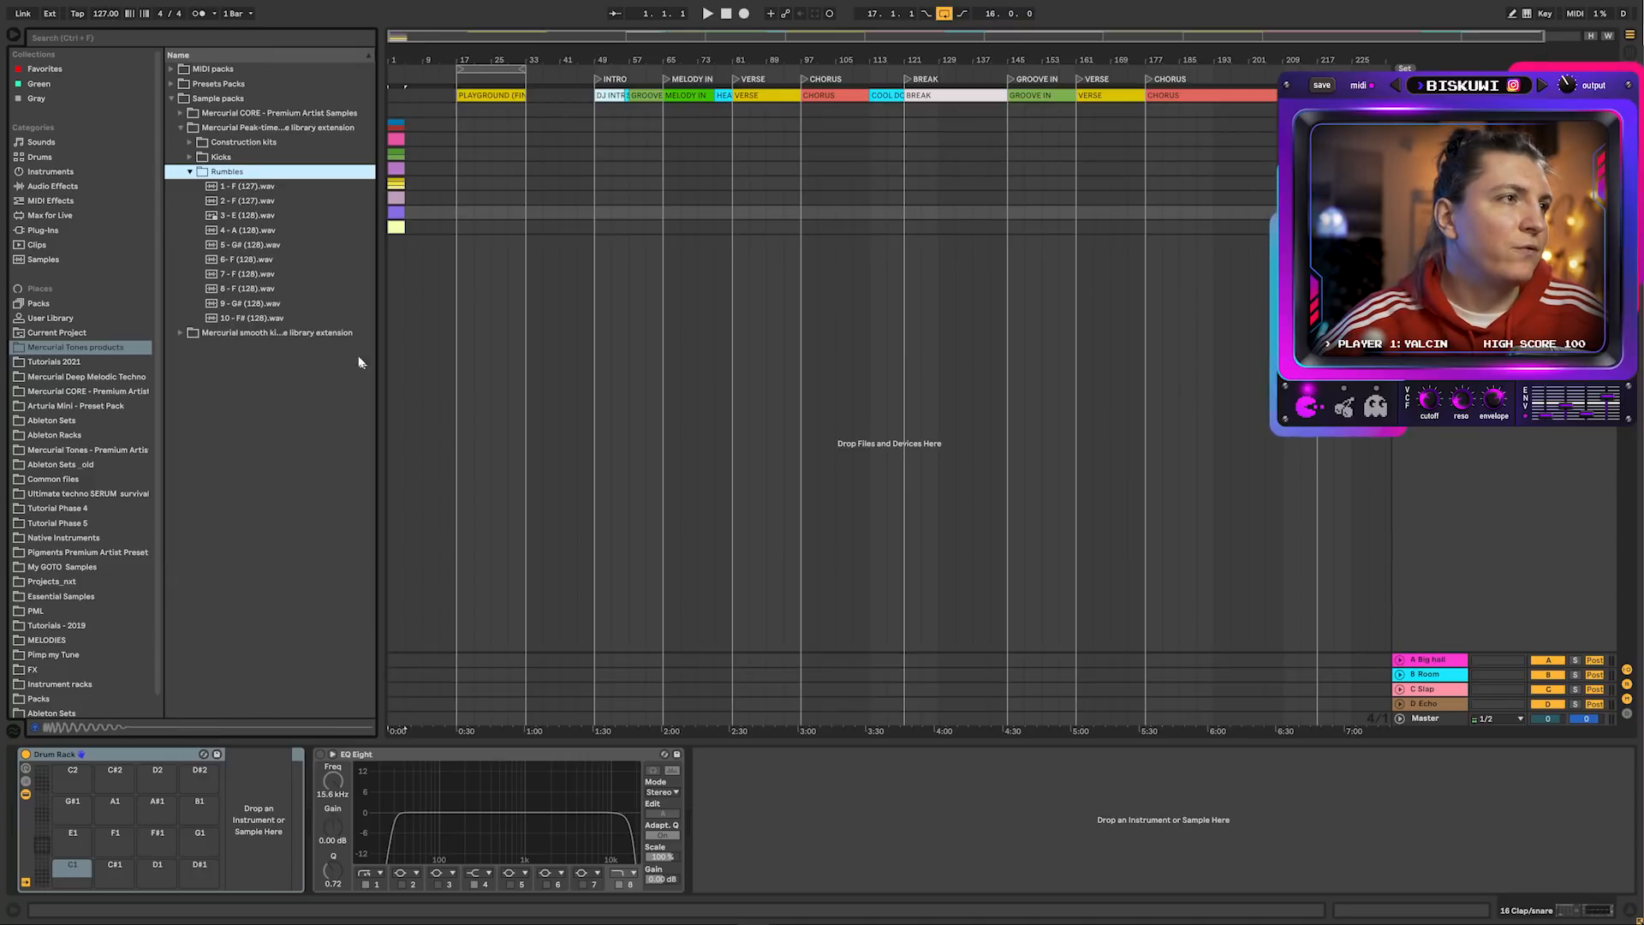
Preview Rumbles samples 1 - F (127), 6- F (128), 9 - G# (128) and 10 - F# (128), then collapse Rumbles
{"action": "left_click", "coordinate": [250, 186]}
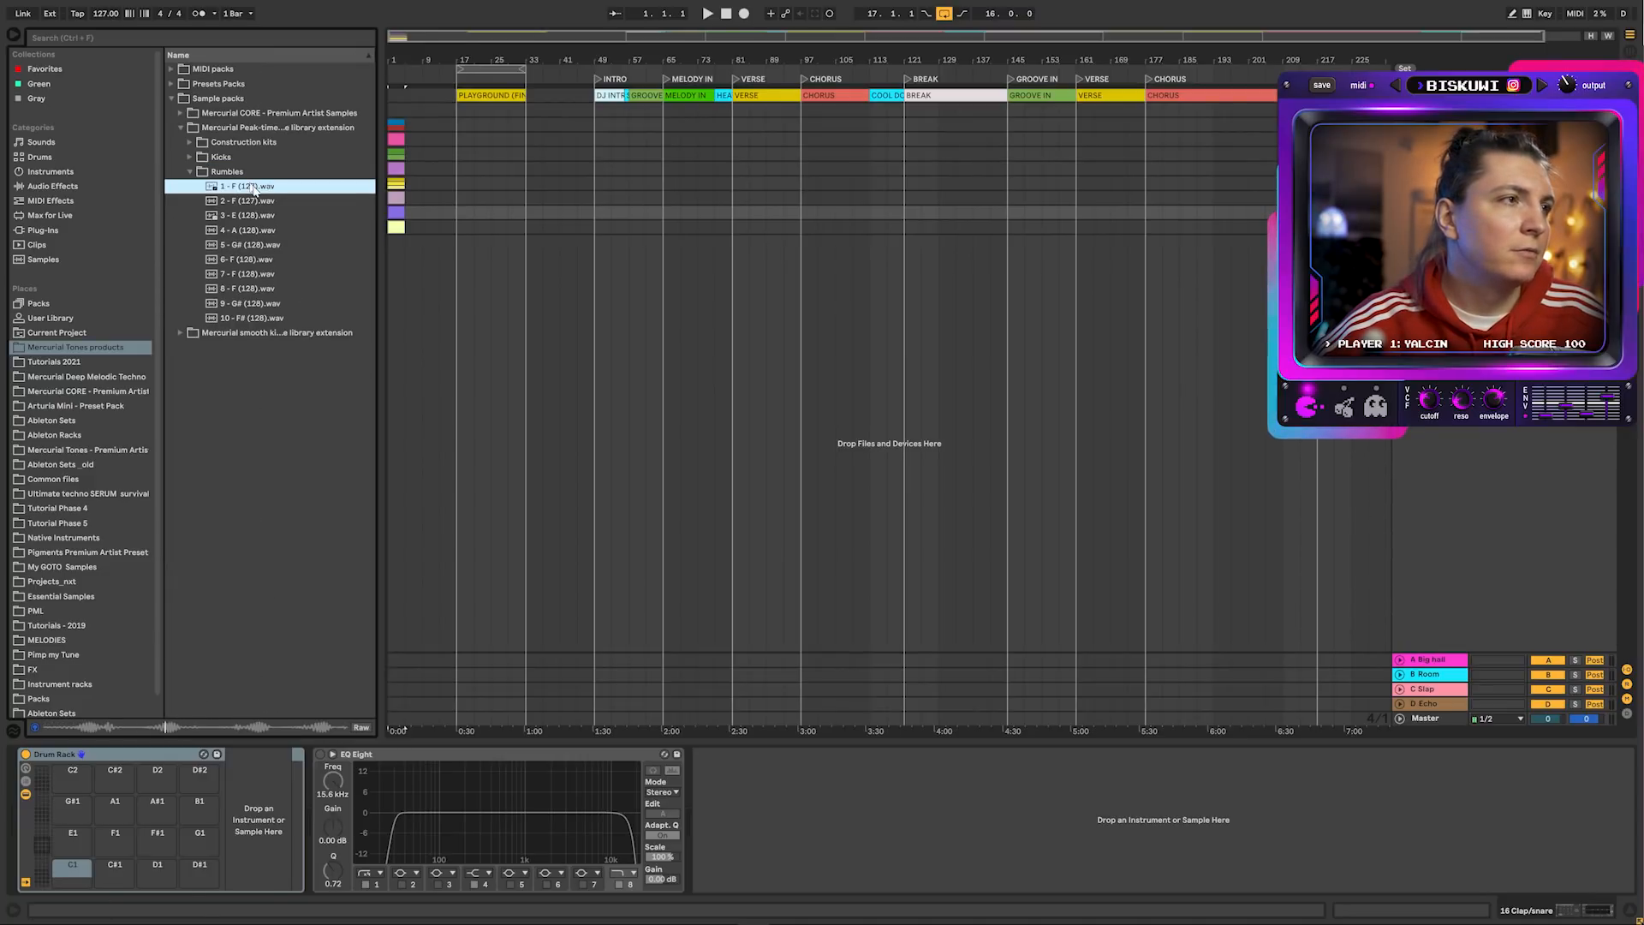
{"action": "left_click", "coordinate": [261, 259]}
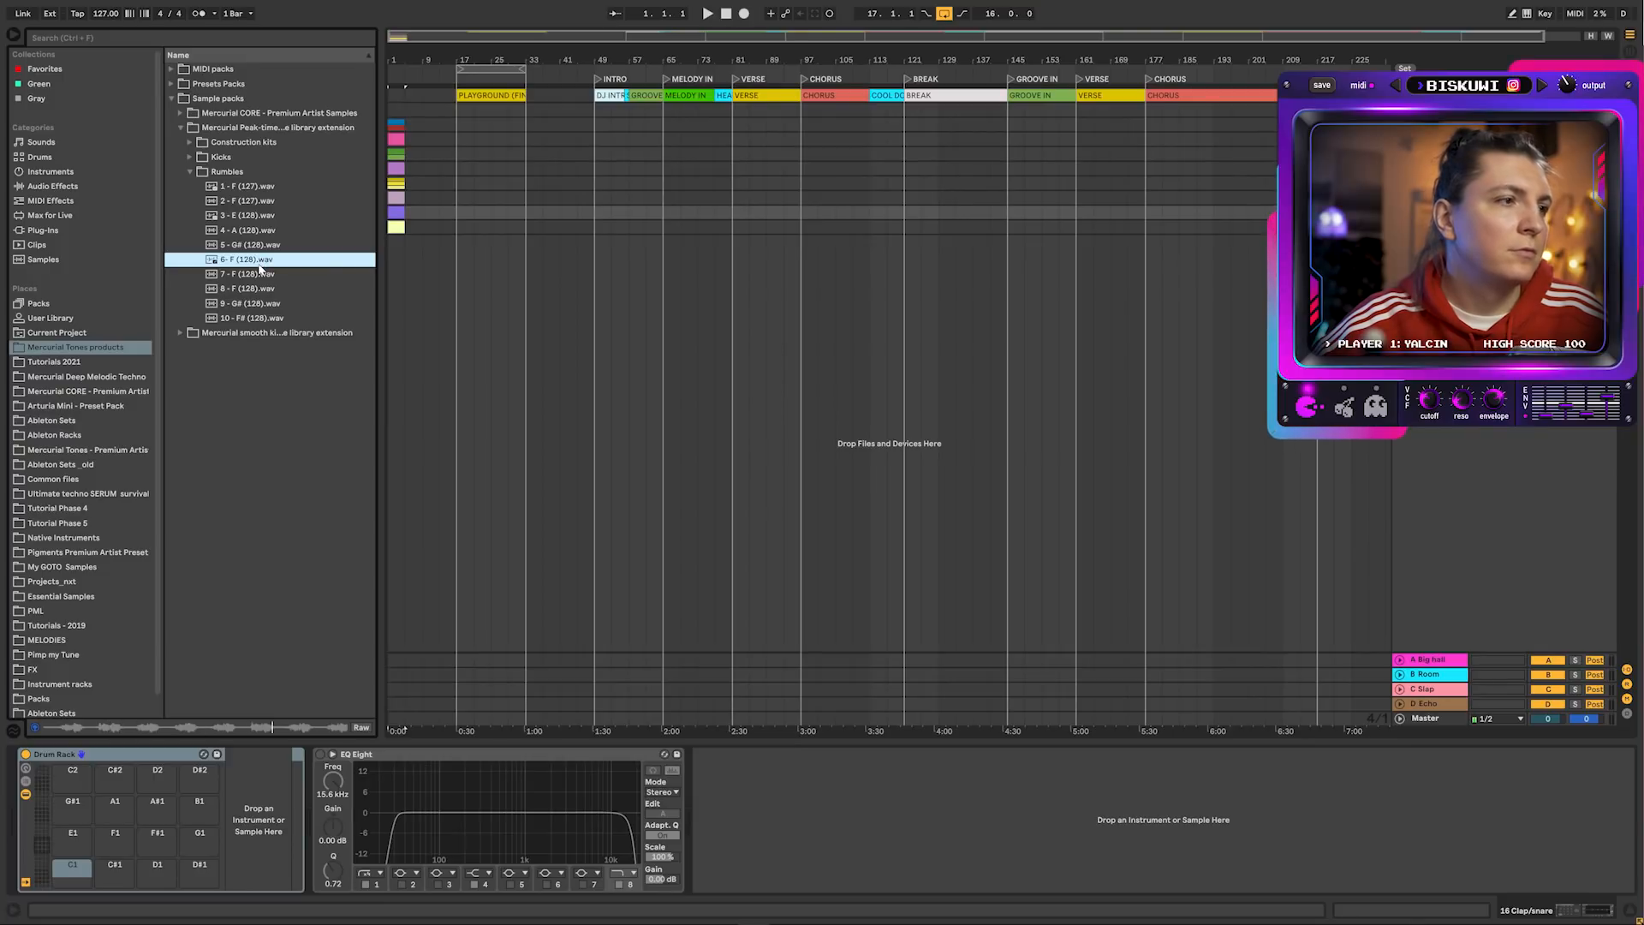
{"action": "left_click", "coordinate": [267, 303]}
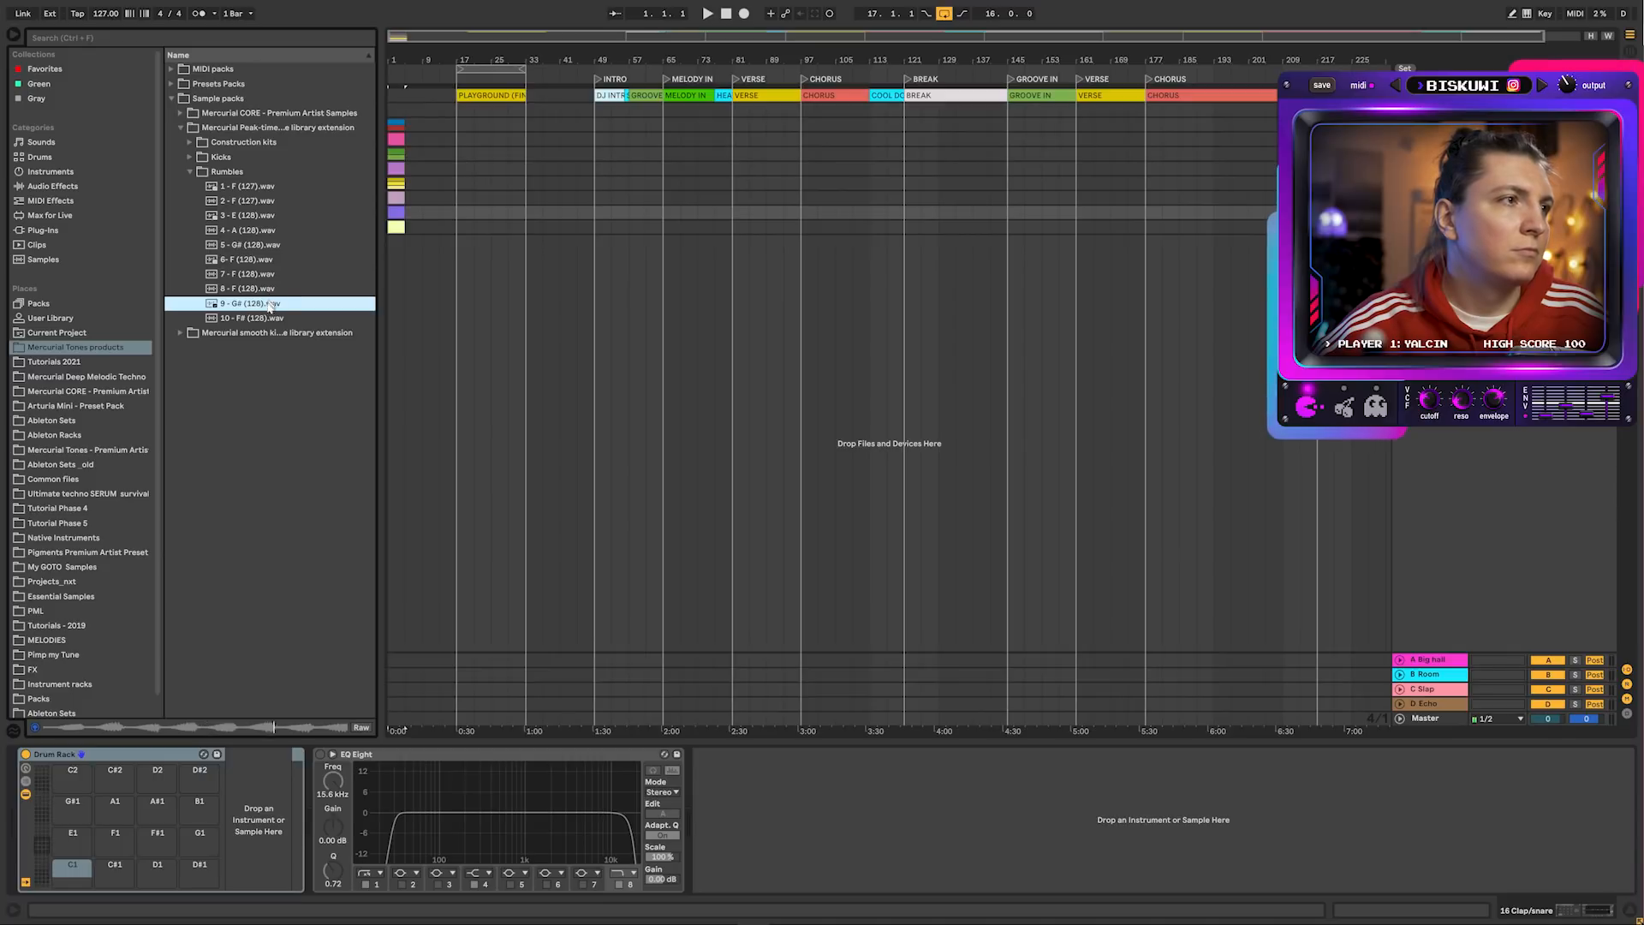
{"action": "left_click", "coordinate": [266, 318]}
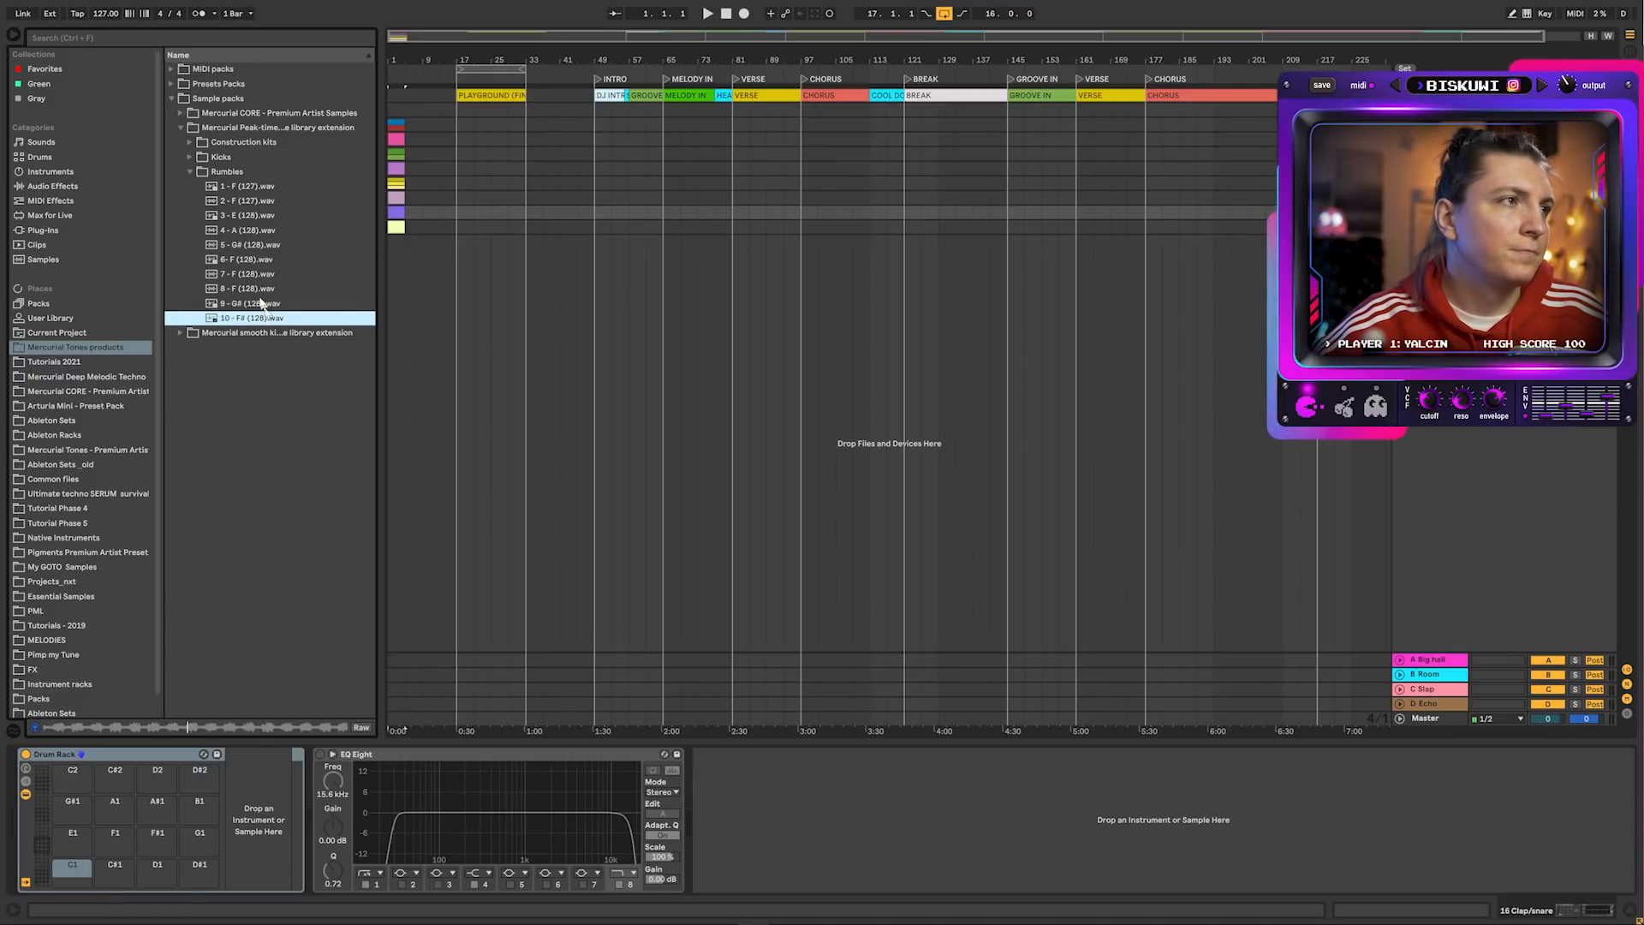
{"action": "left_click", "coordinate": [192, 172]}
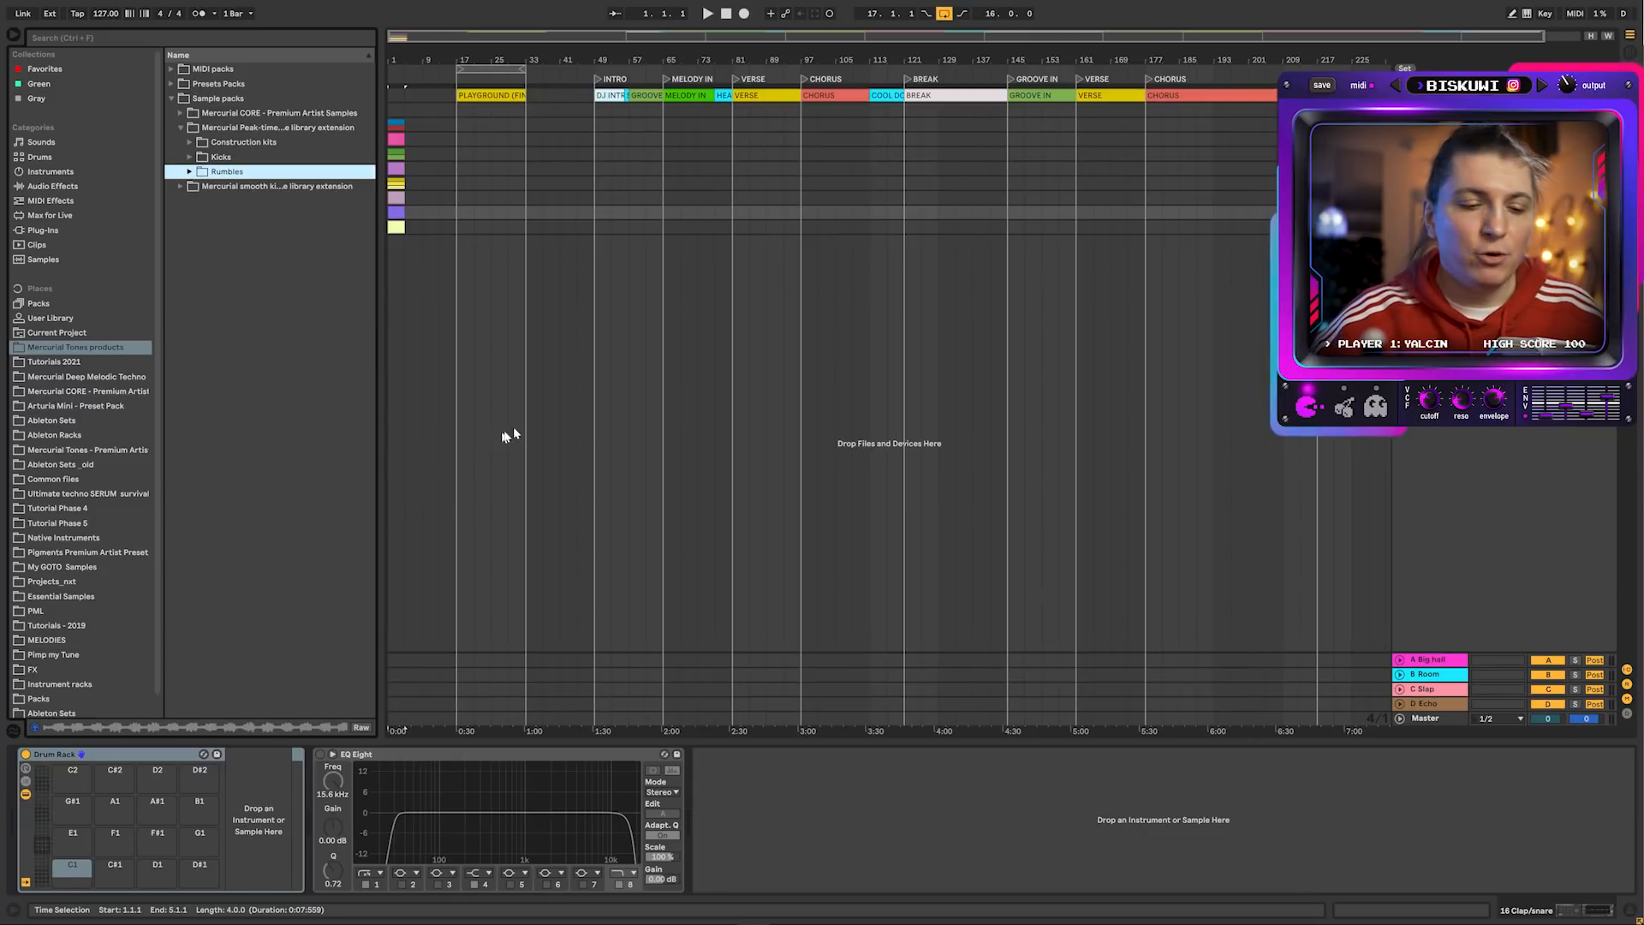
Switch to the Mercurial Tones website, open the Peak Time Kick Samples page and read through it
{"action": "key", "text": "F11"}
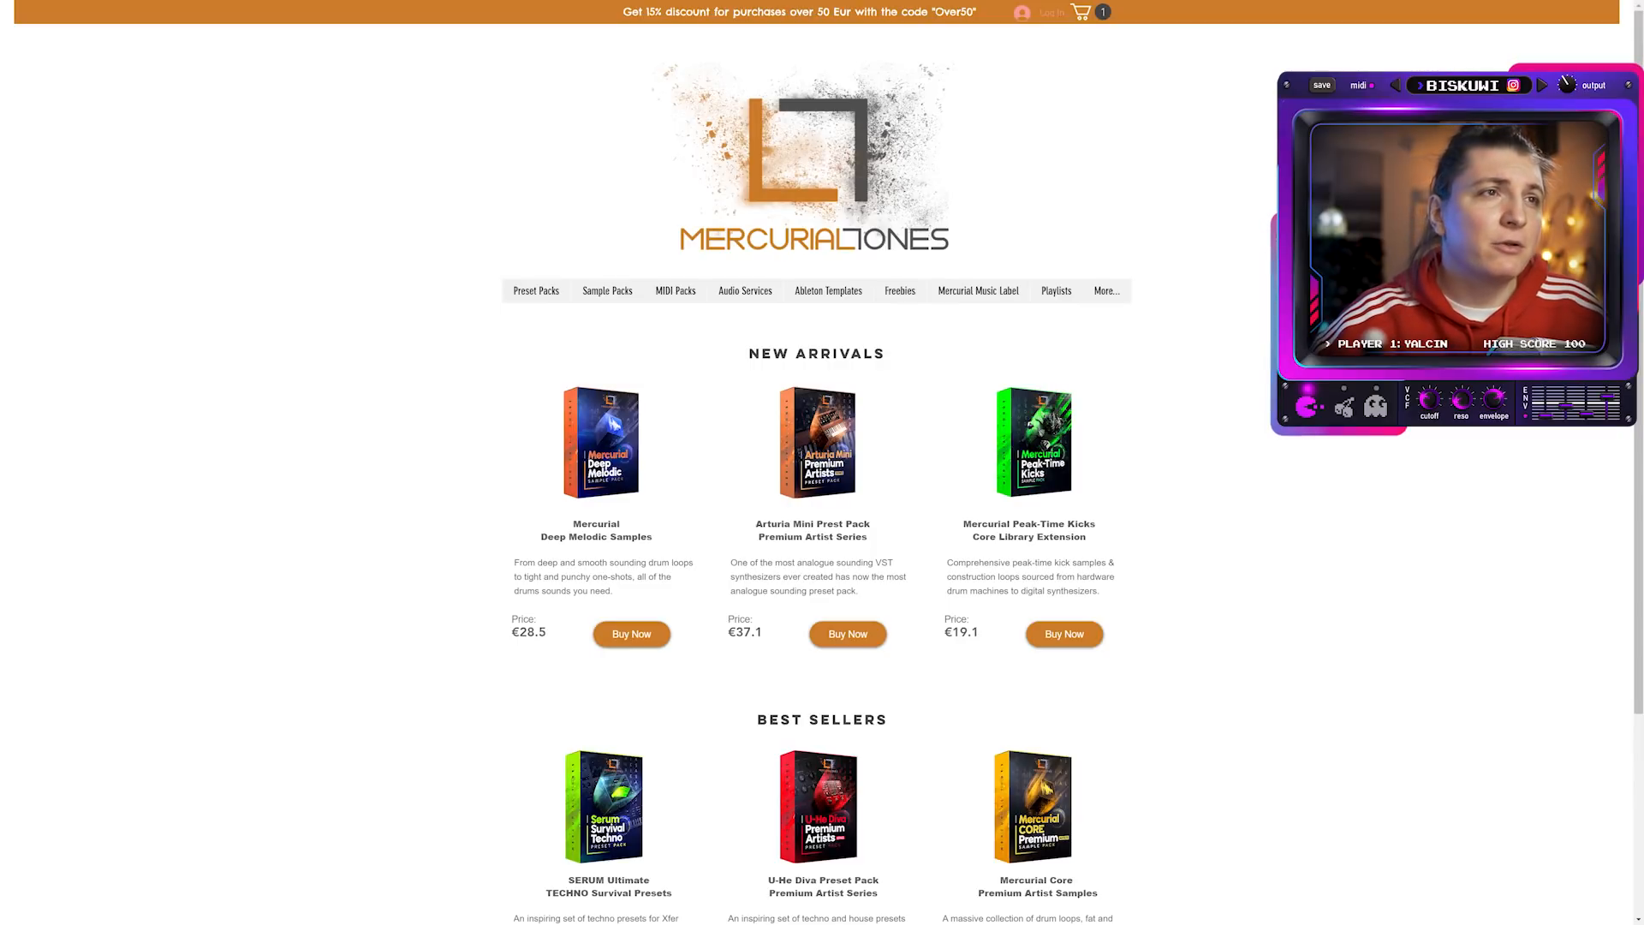
{"action": "scroll", "coordinate": [667, 402], "scroll_direction": "down", "scroll_amount": 3}
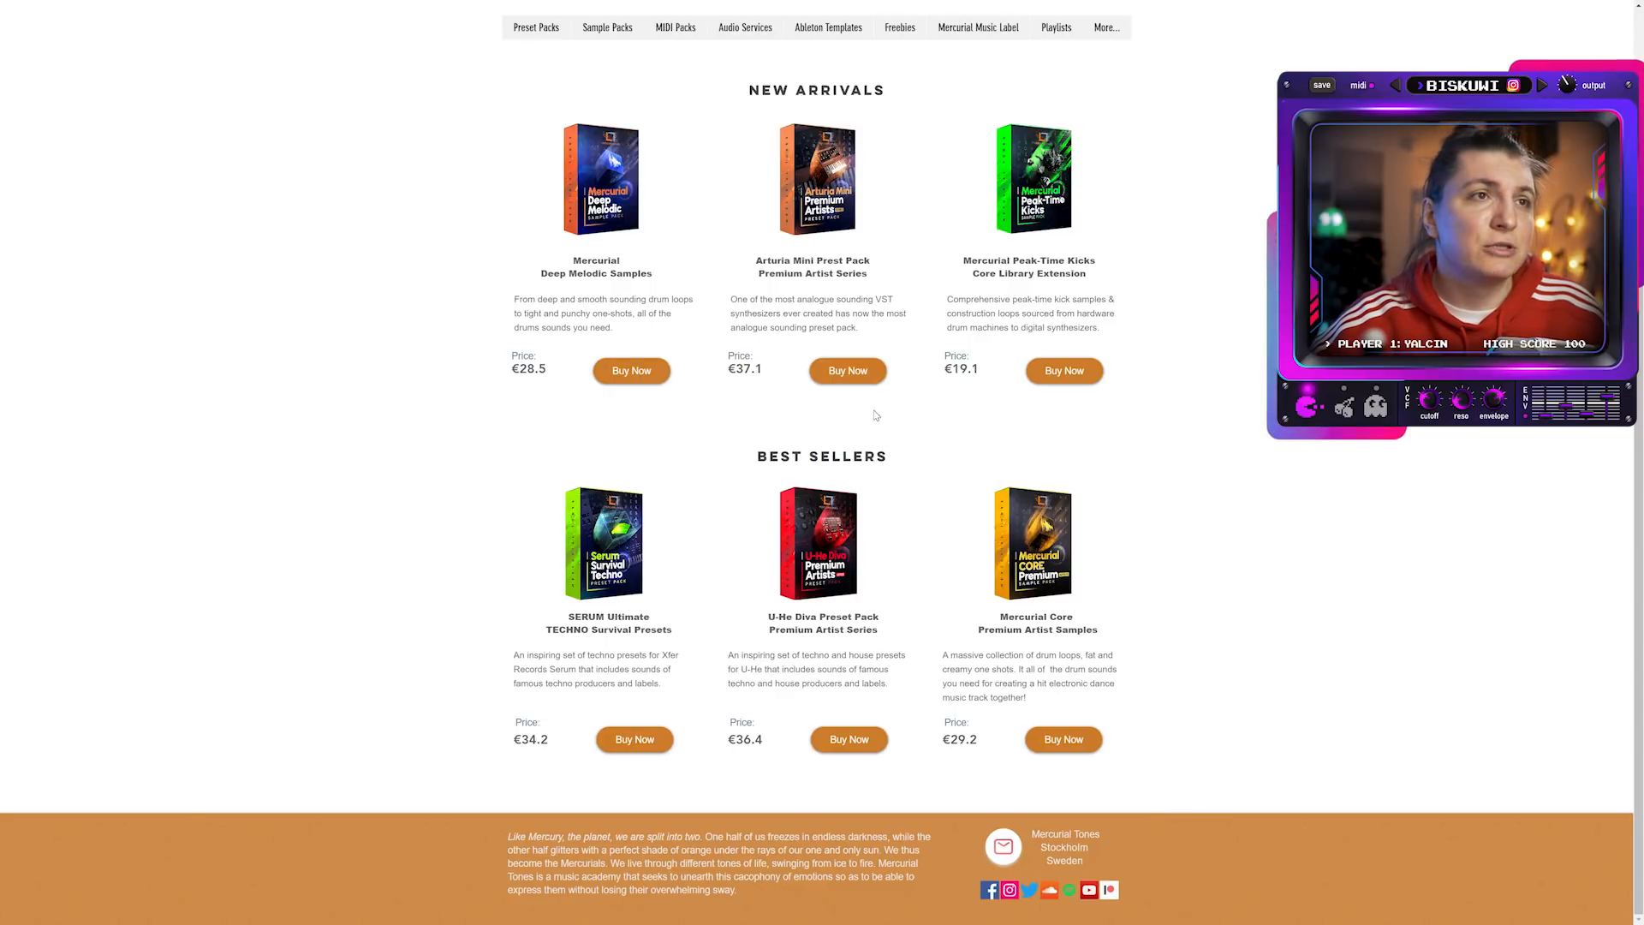
{"action": "scroll", "coordinate": [875, 415], "scroll_direction": "up", "scroll_amount": 3}
{"action": "mouse_move", "coordinate": [618, 286]}
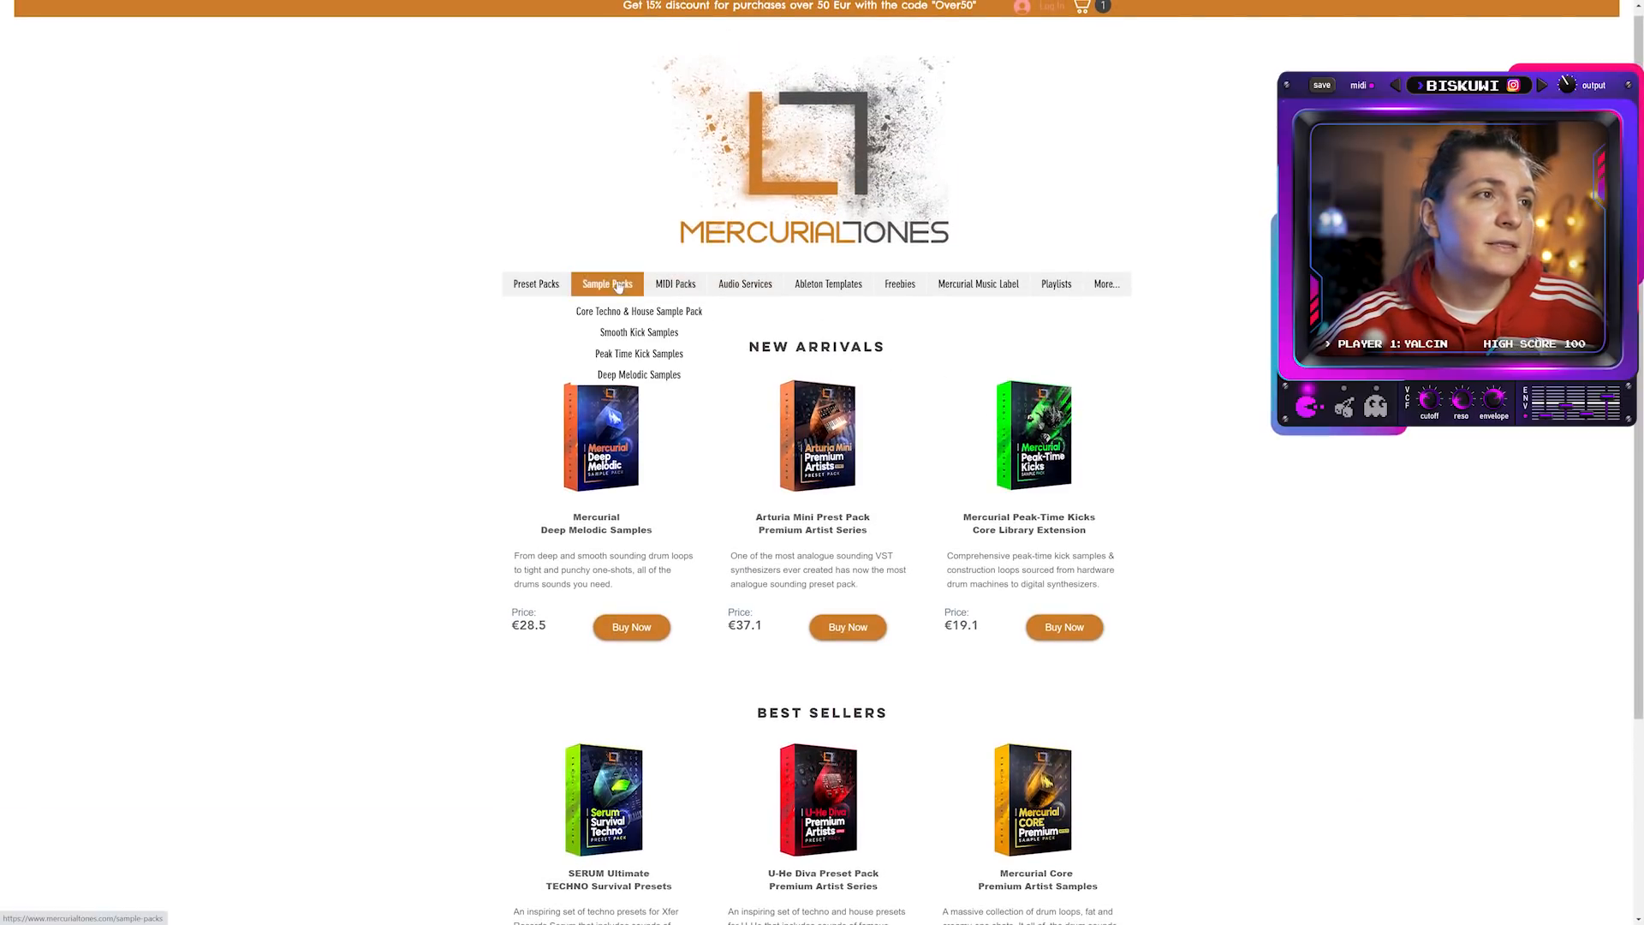
{"action": "left_click", "coordinate": [658, 360]}
{"action": "scroll", "coordinate": [903, 328], "scroll_direction": "down", "scroll_amount": 2}
{"action": "scroll", "coordinate": [903, 328], "scroll_direction": "down", "scroll_amount": 3}
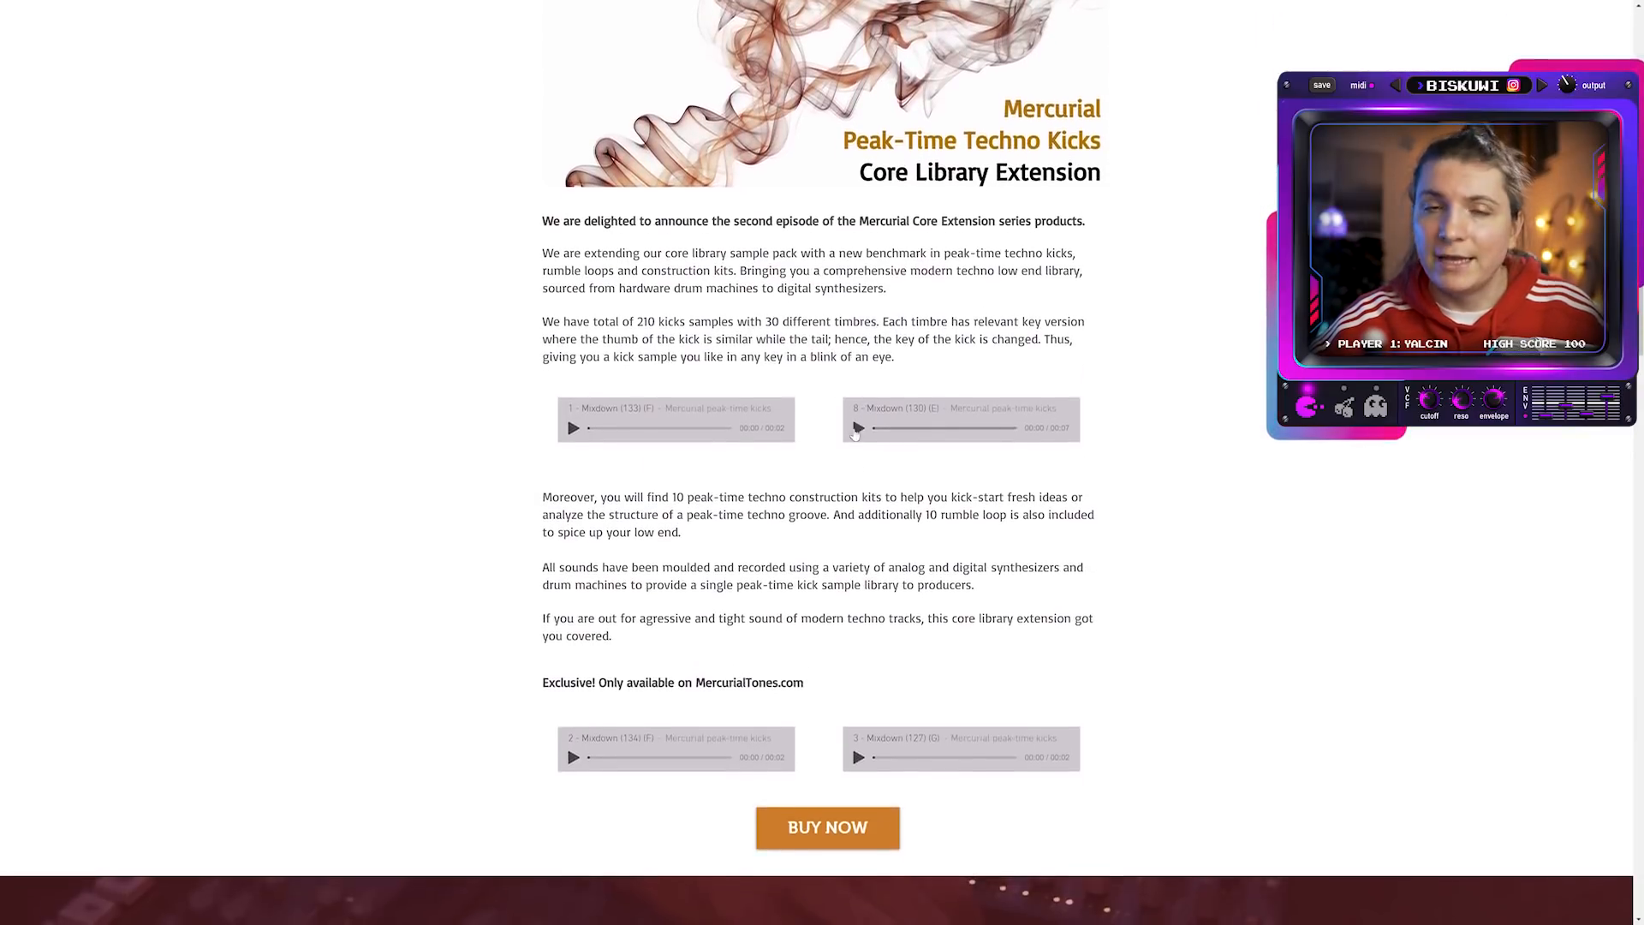
{"action": "scroll", "coordinate": [857, 432], "scroll_direction": "down", "scroll_amount": 10}
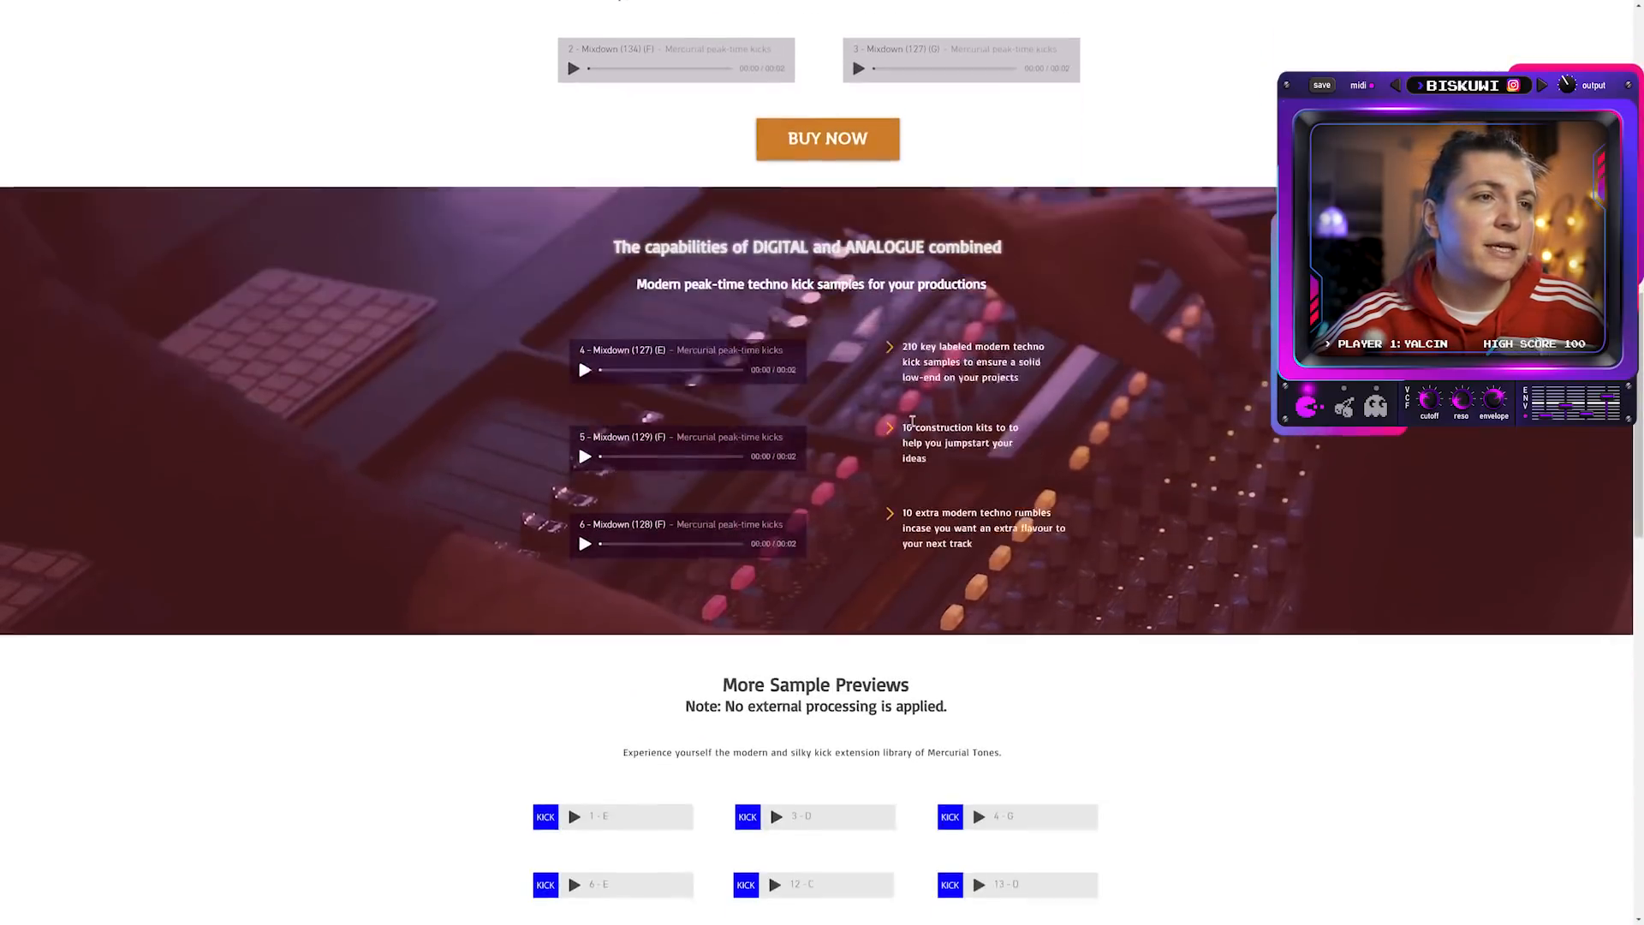
{"action": "scroll", "coordinate": [668, 350], "scroll_direction": "down", "scroll_amount": 9}
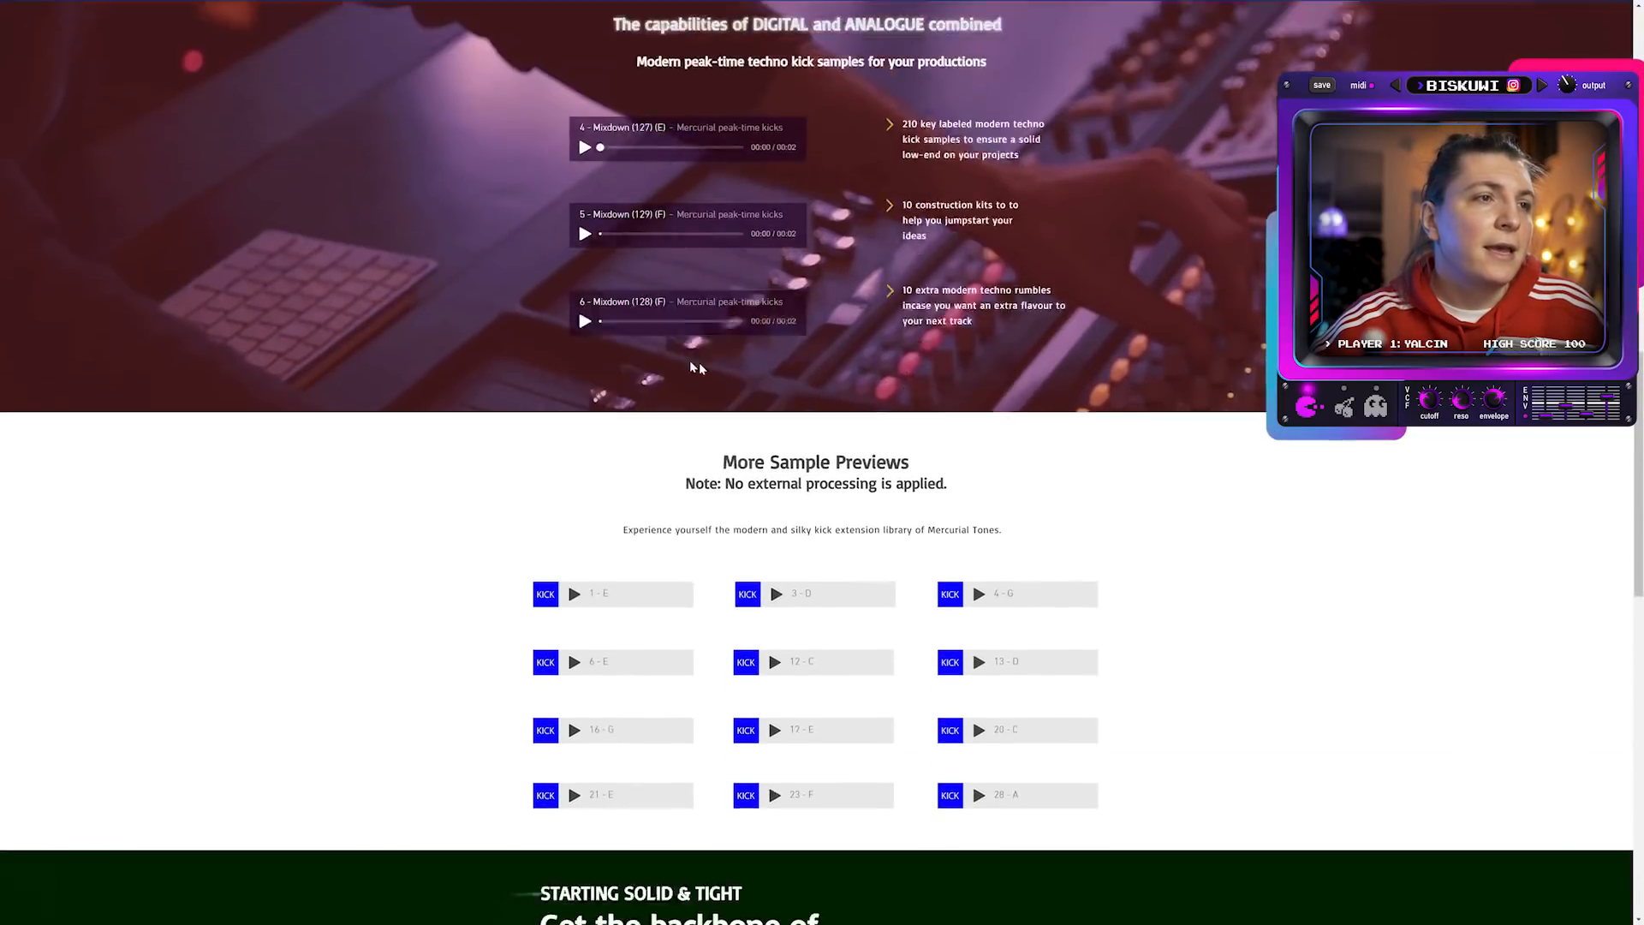
{"action": "scroll", "coordinate": [779, 223], "scroll_direction": "down", "scroll_amount": 10}
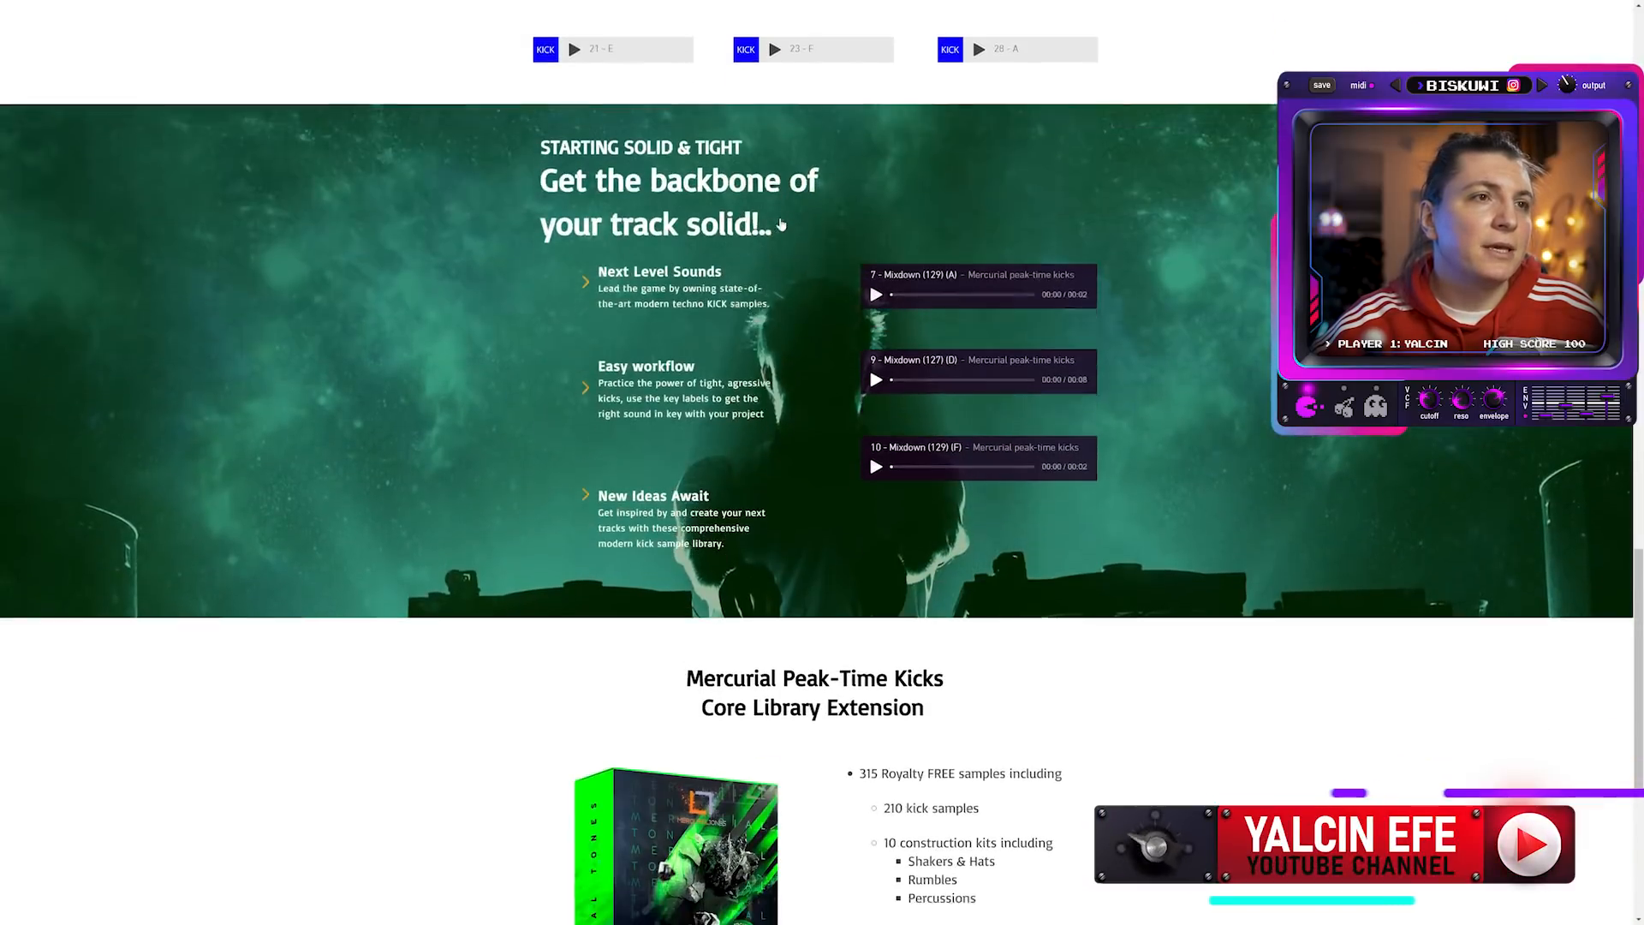